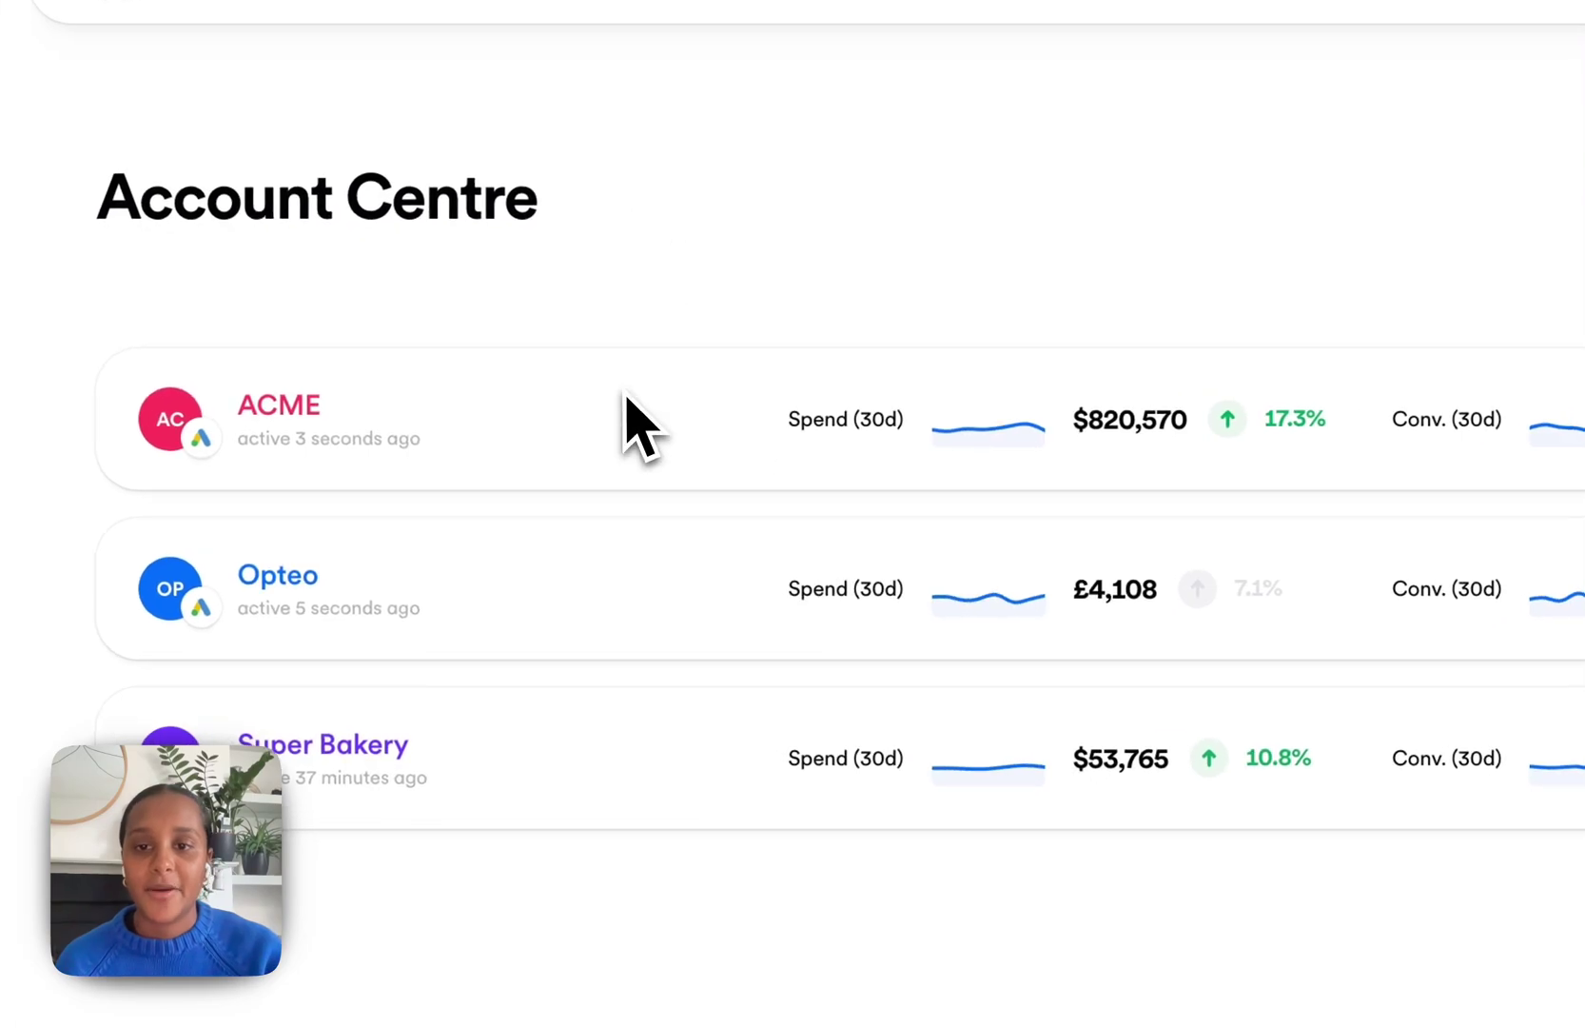
- Open the ACME account's settings and go to the Performance Mode section
left_click(616, 451)
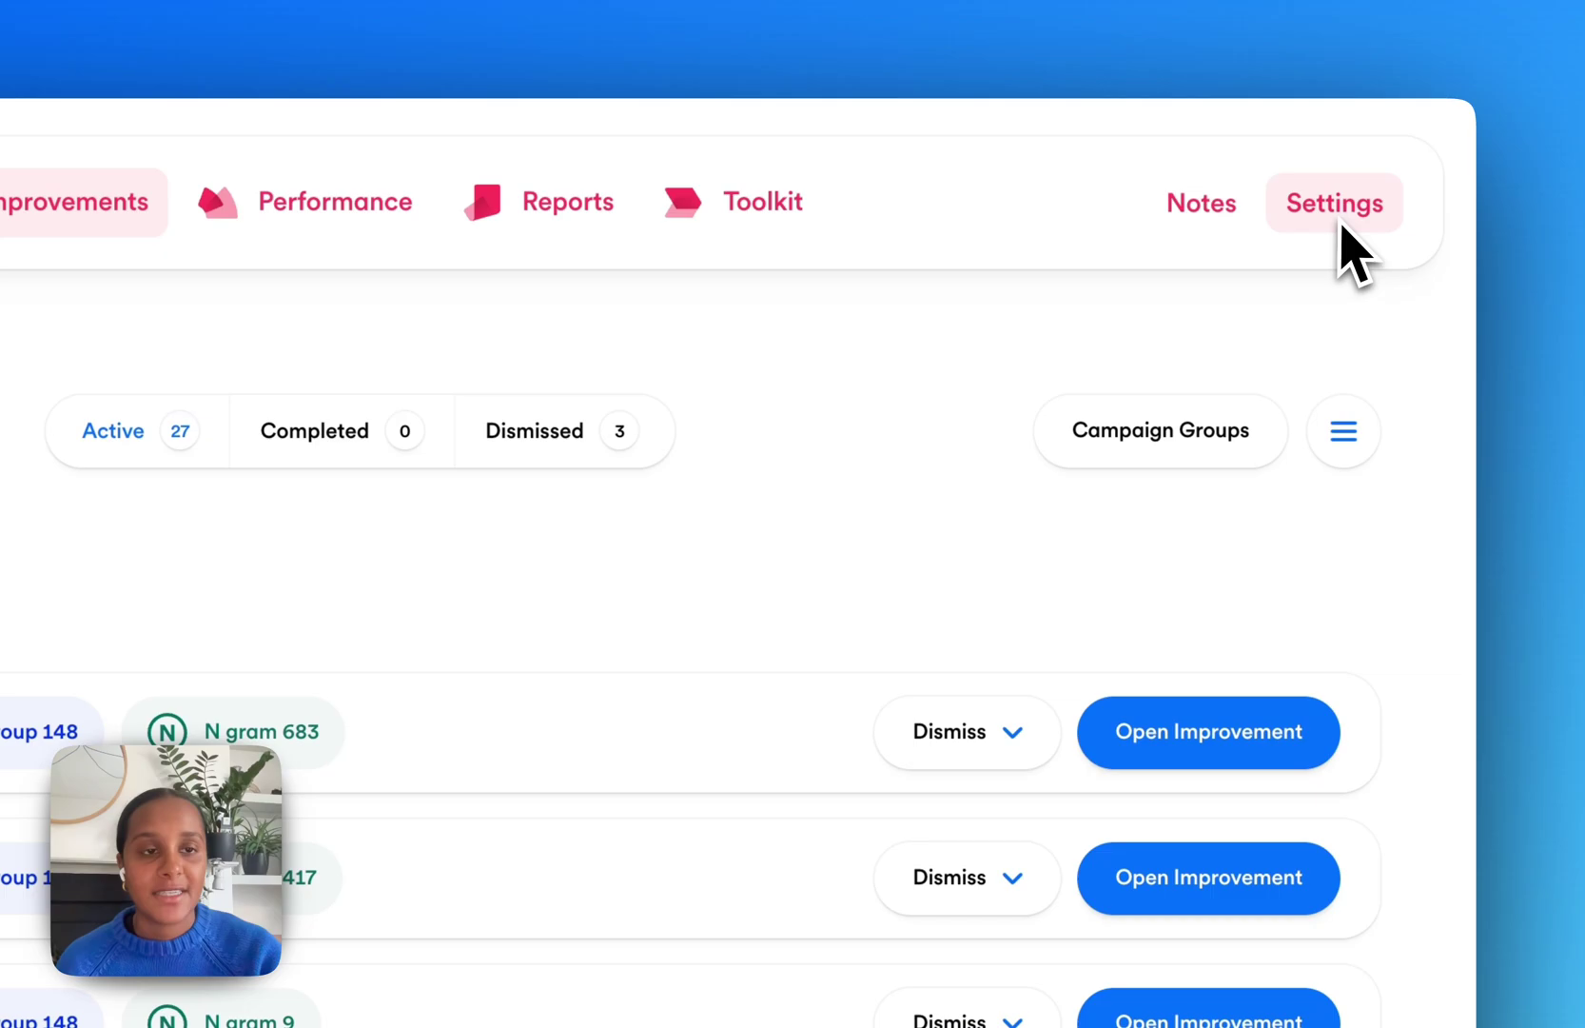
left_click(1335, 205)
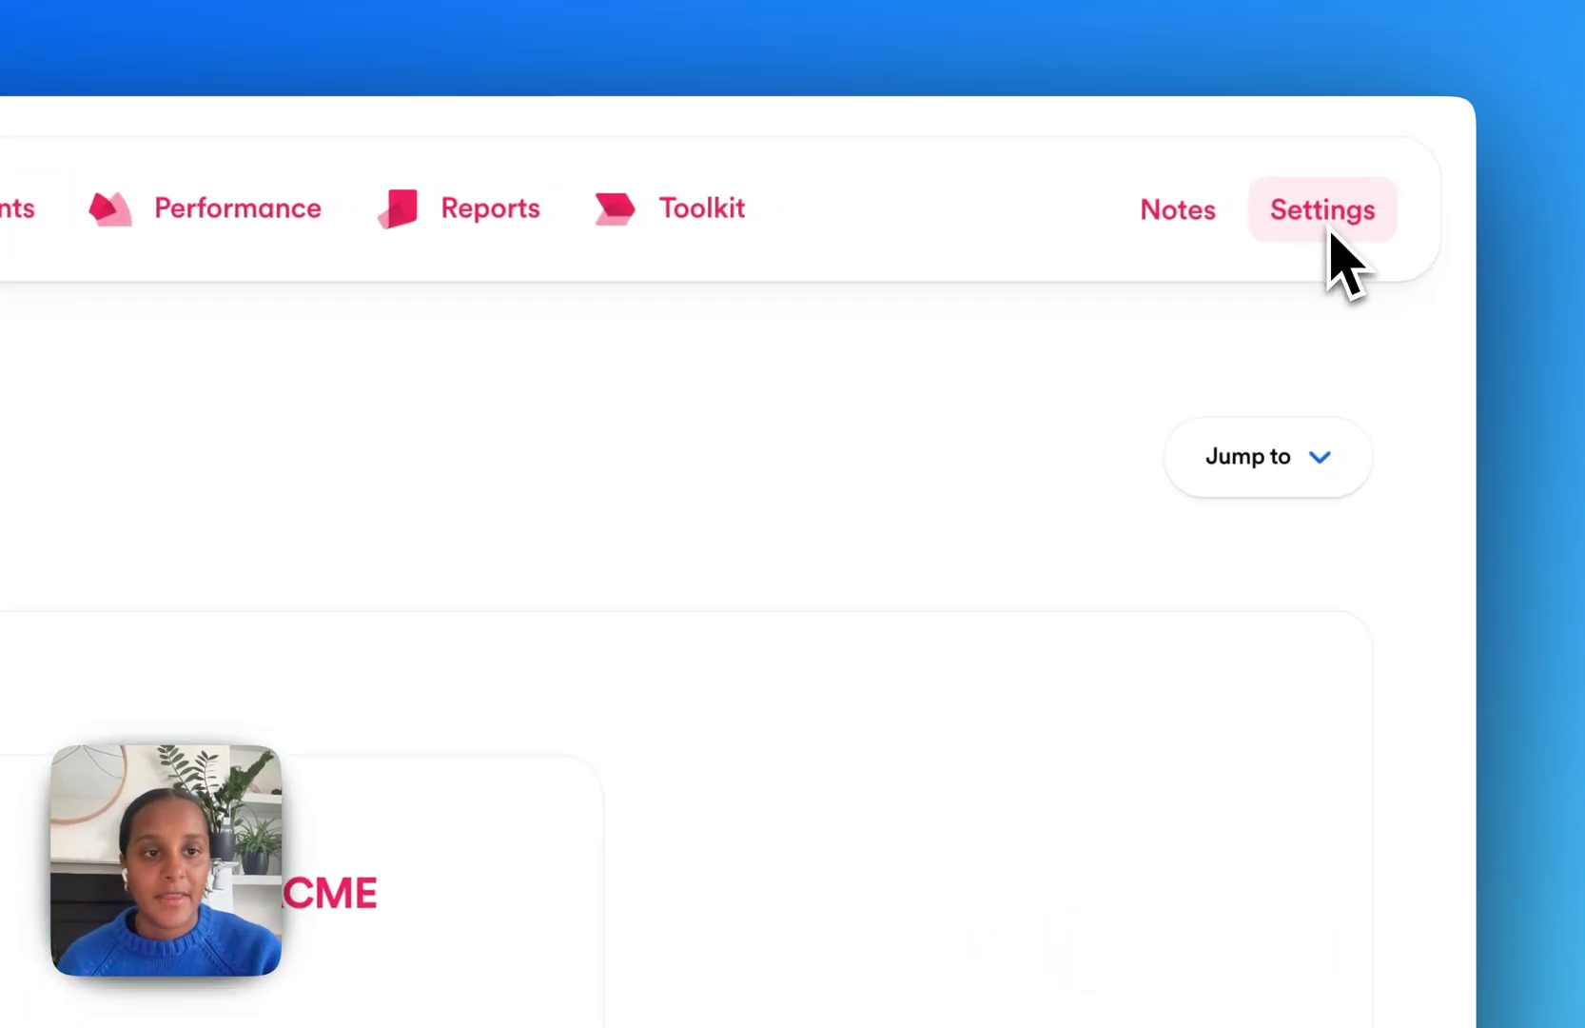
left_click(1306, 468)
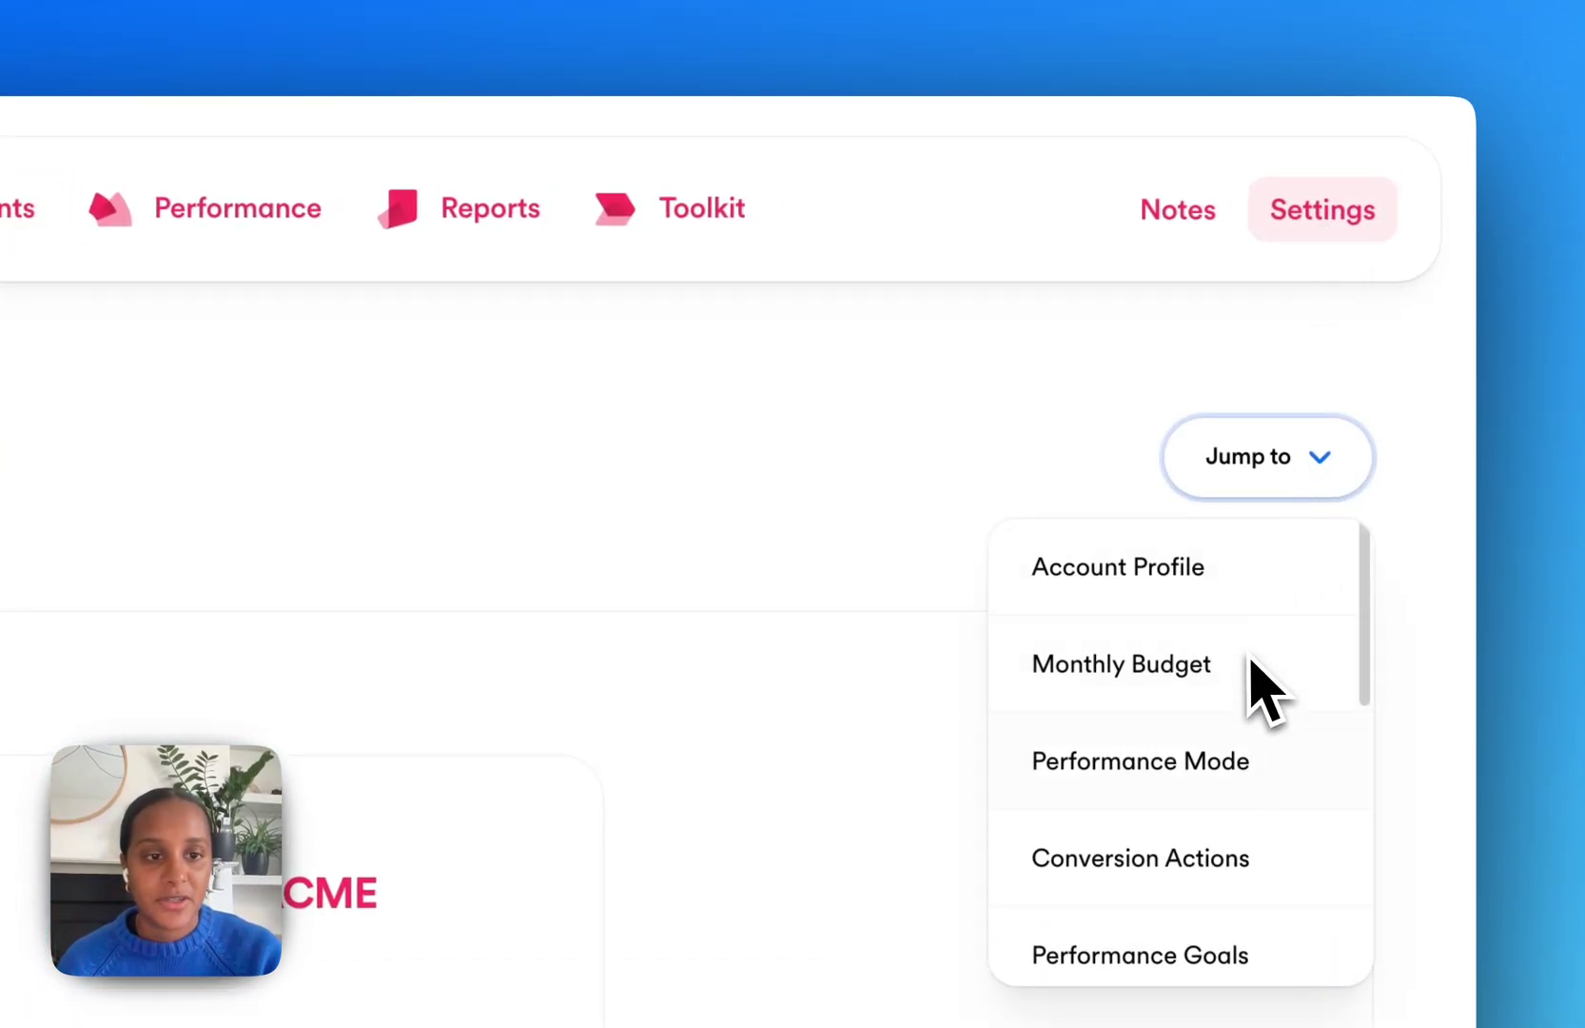
left_click(1179, 761)
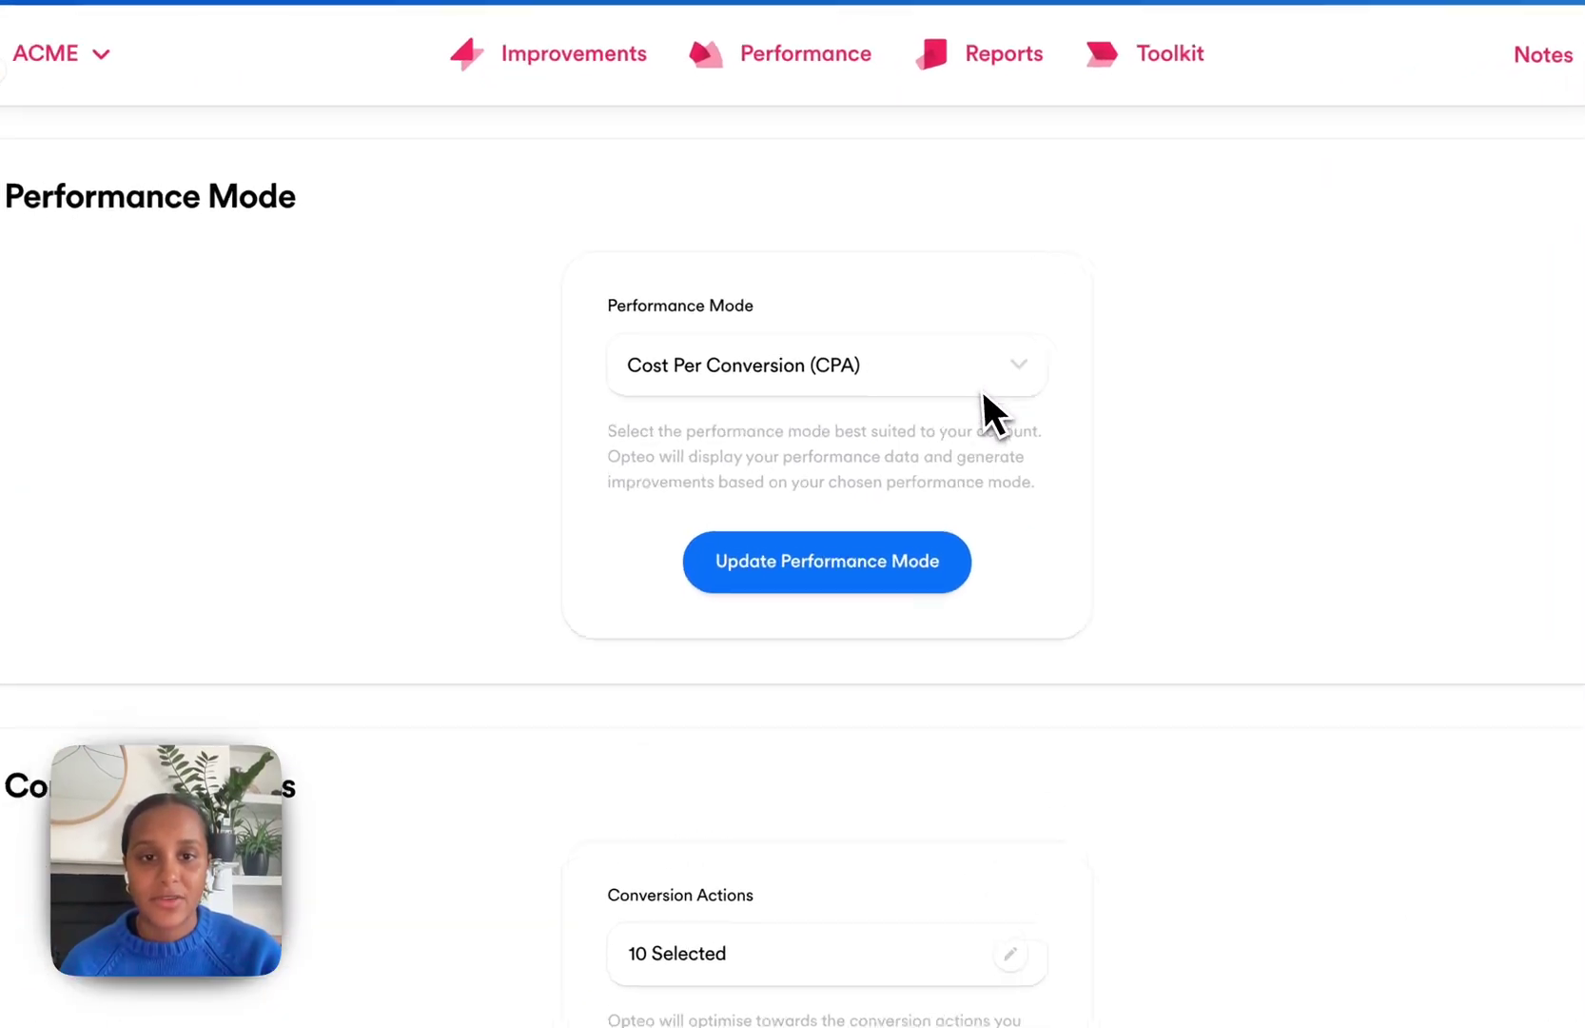
- Set the performance mode to Cost Per Conversion (CPA) and update it
left_click(982, 386)
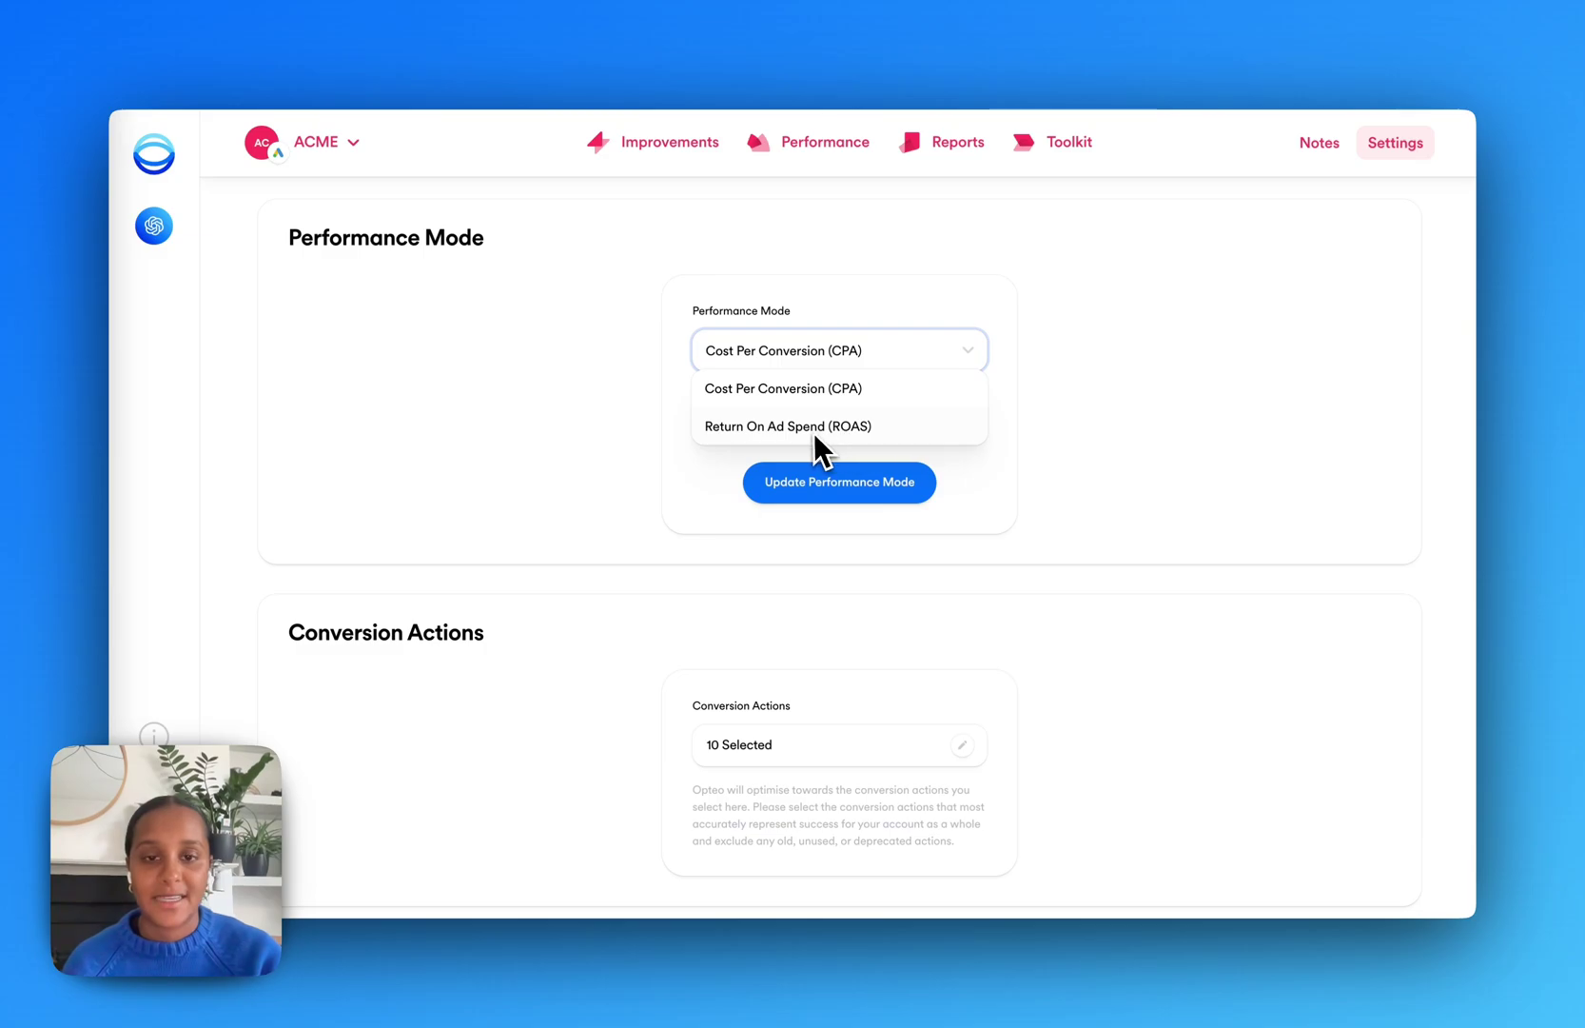
left_click(827, 396)
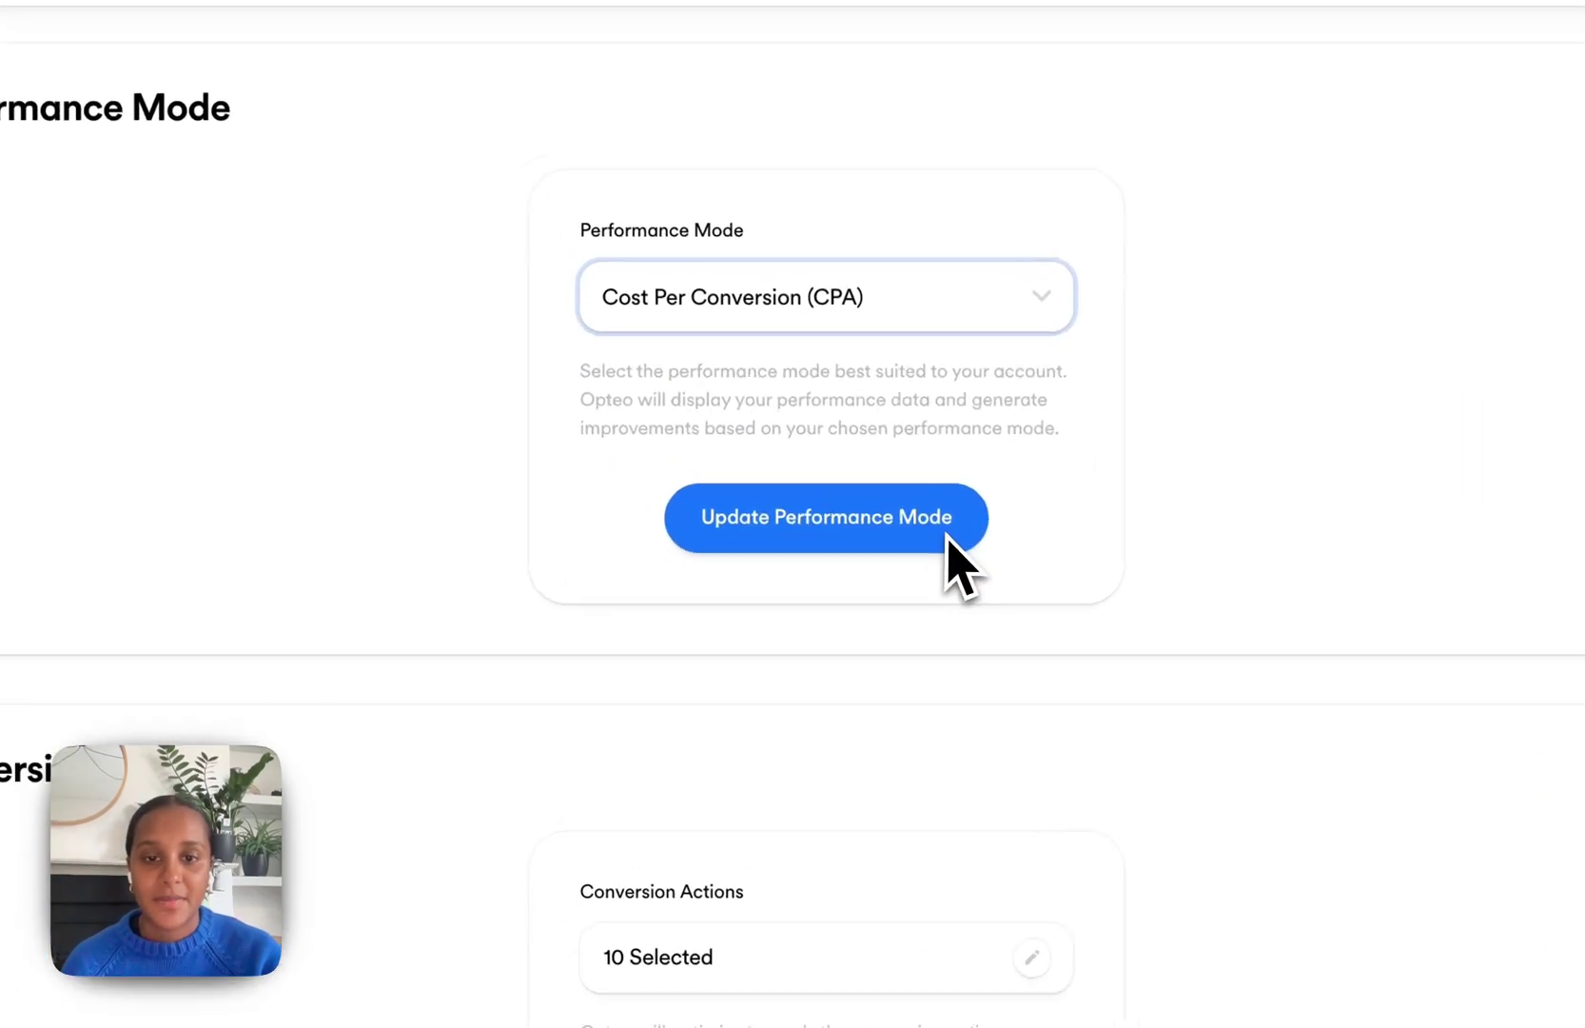
left_click(854, 491)
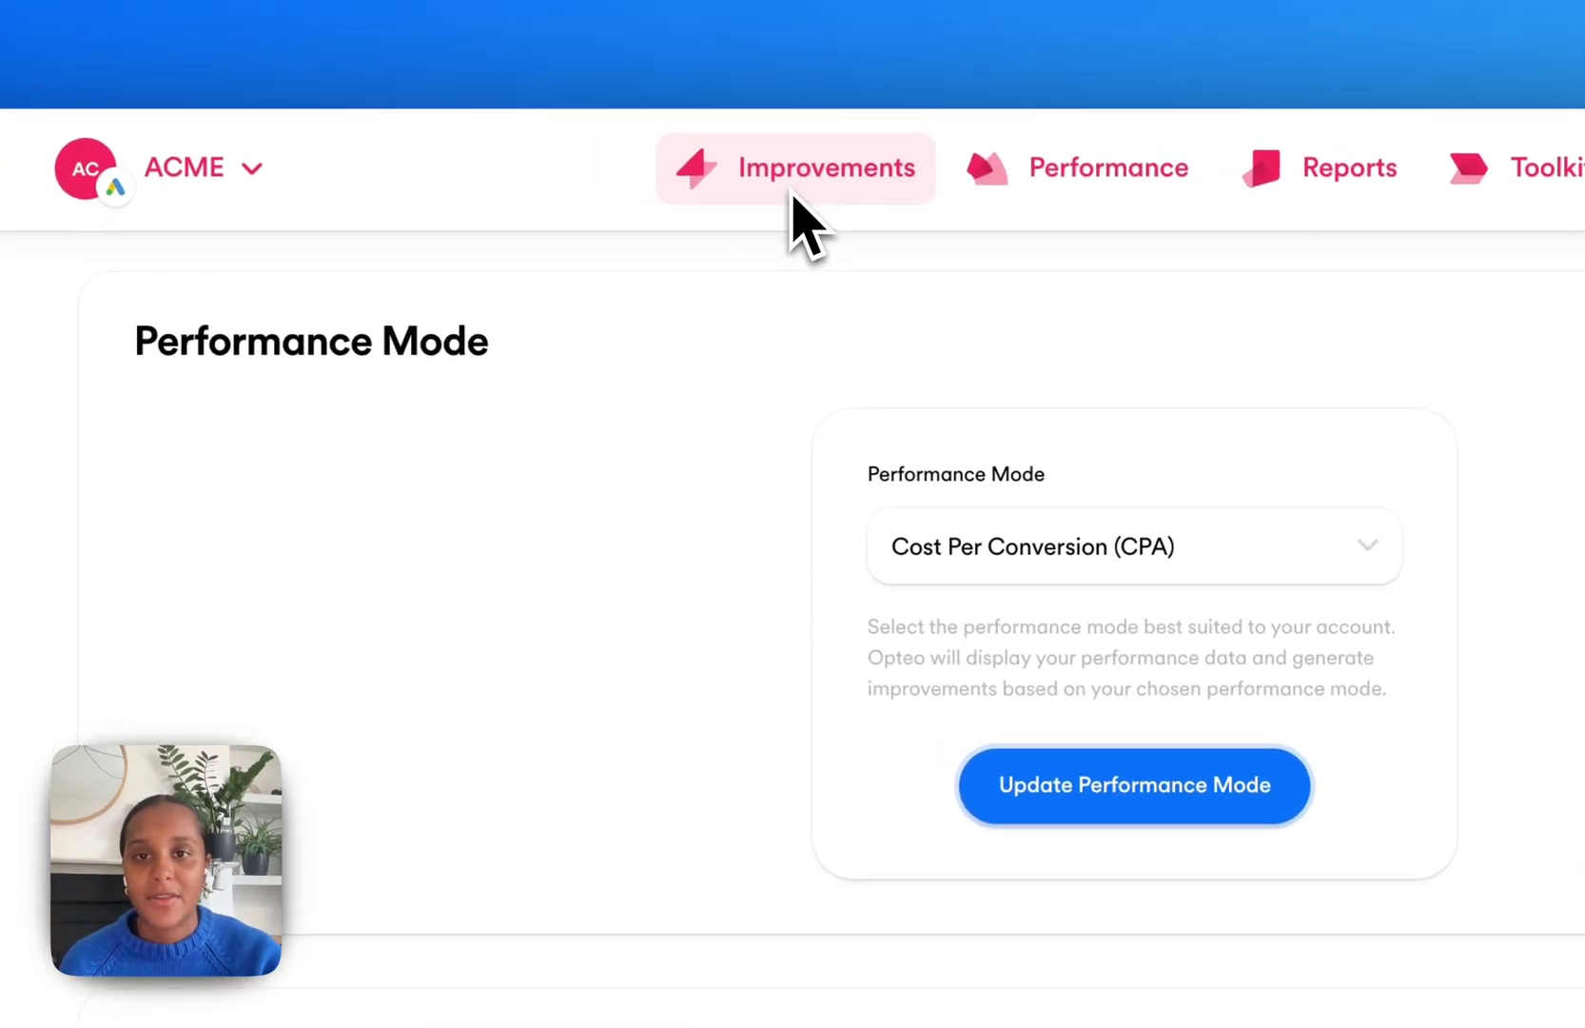
- Open the campaign groups from the account's improvements and add a new group
left_click(795, 195)
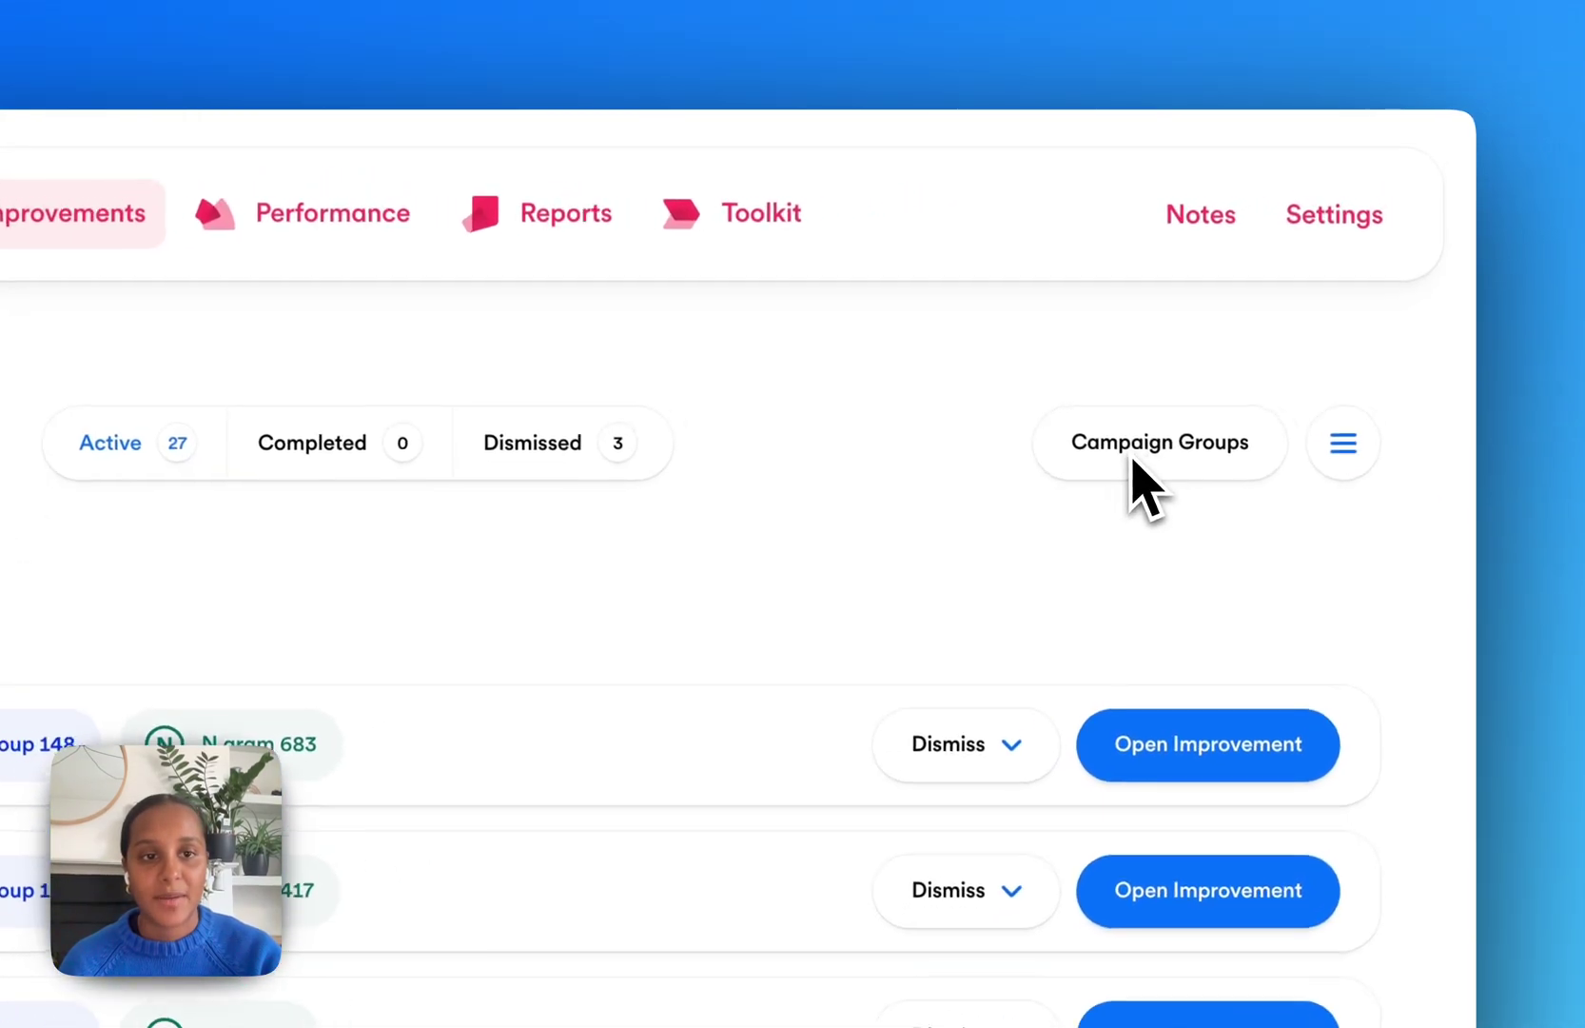
left_click(1173, 475)
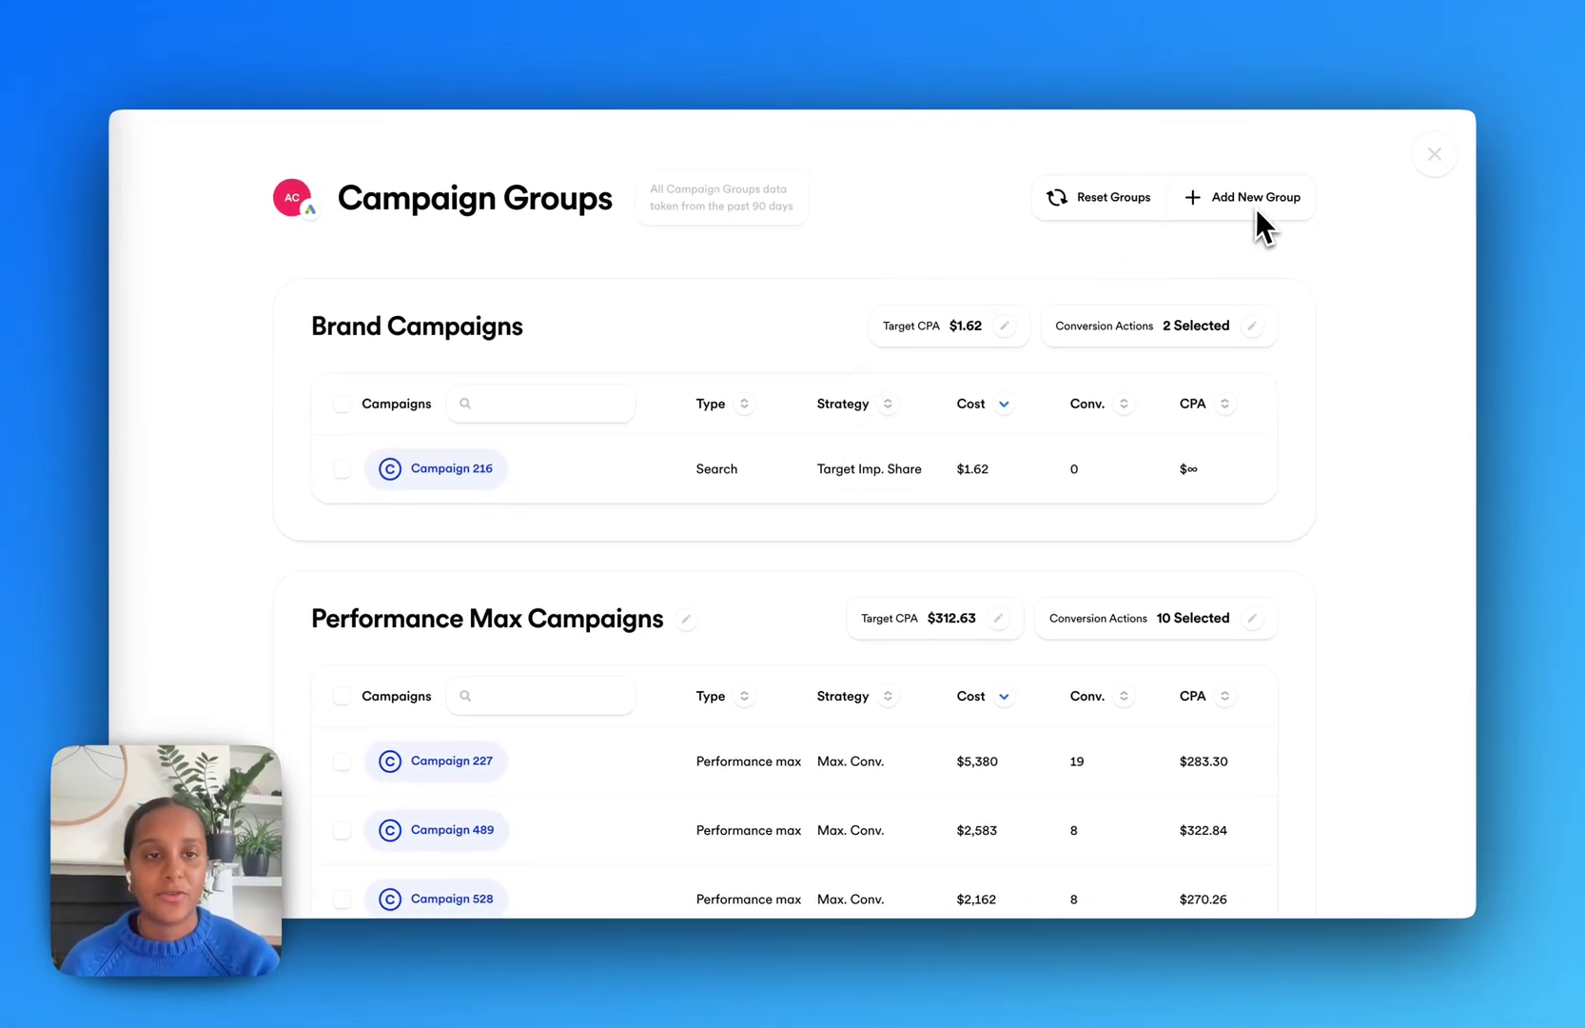
left_click(1258, 208)
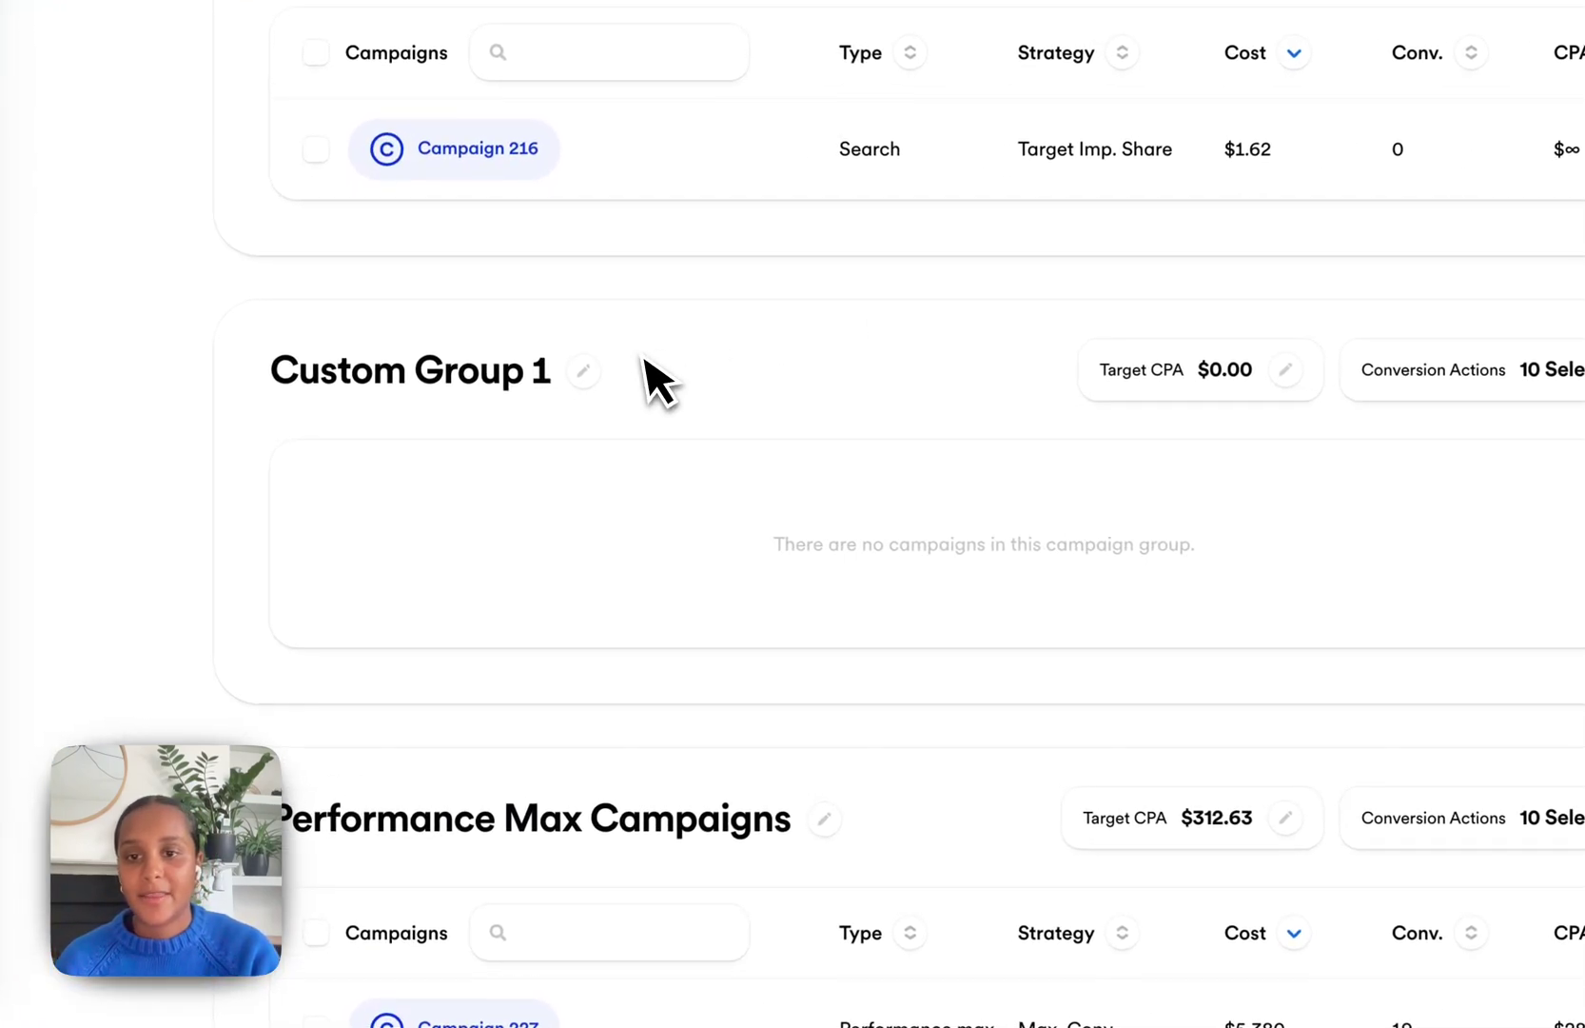
- Rename the new campaign group as "Lead Gen" and save the change
left_click(585, 375)
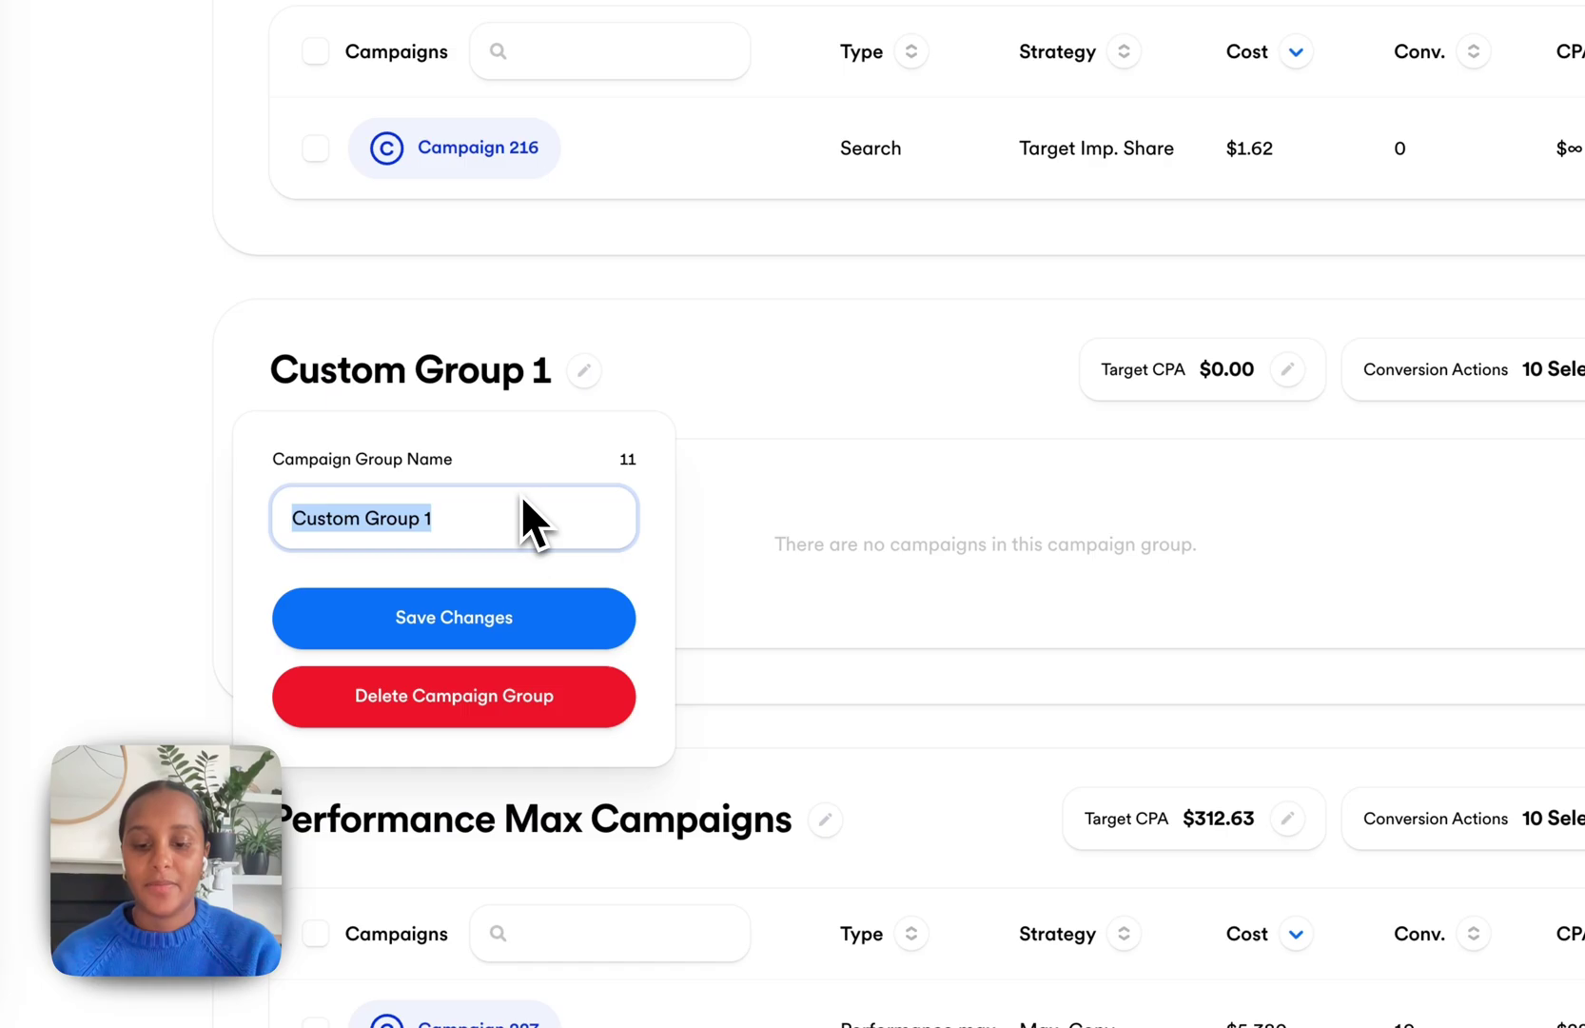
type("lEAD")
key("BackSpace")
key("BackSpace")
key("BackSpace")
key("BackSpace")
type("Lead ")
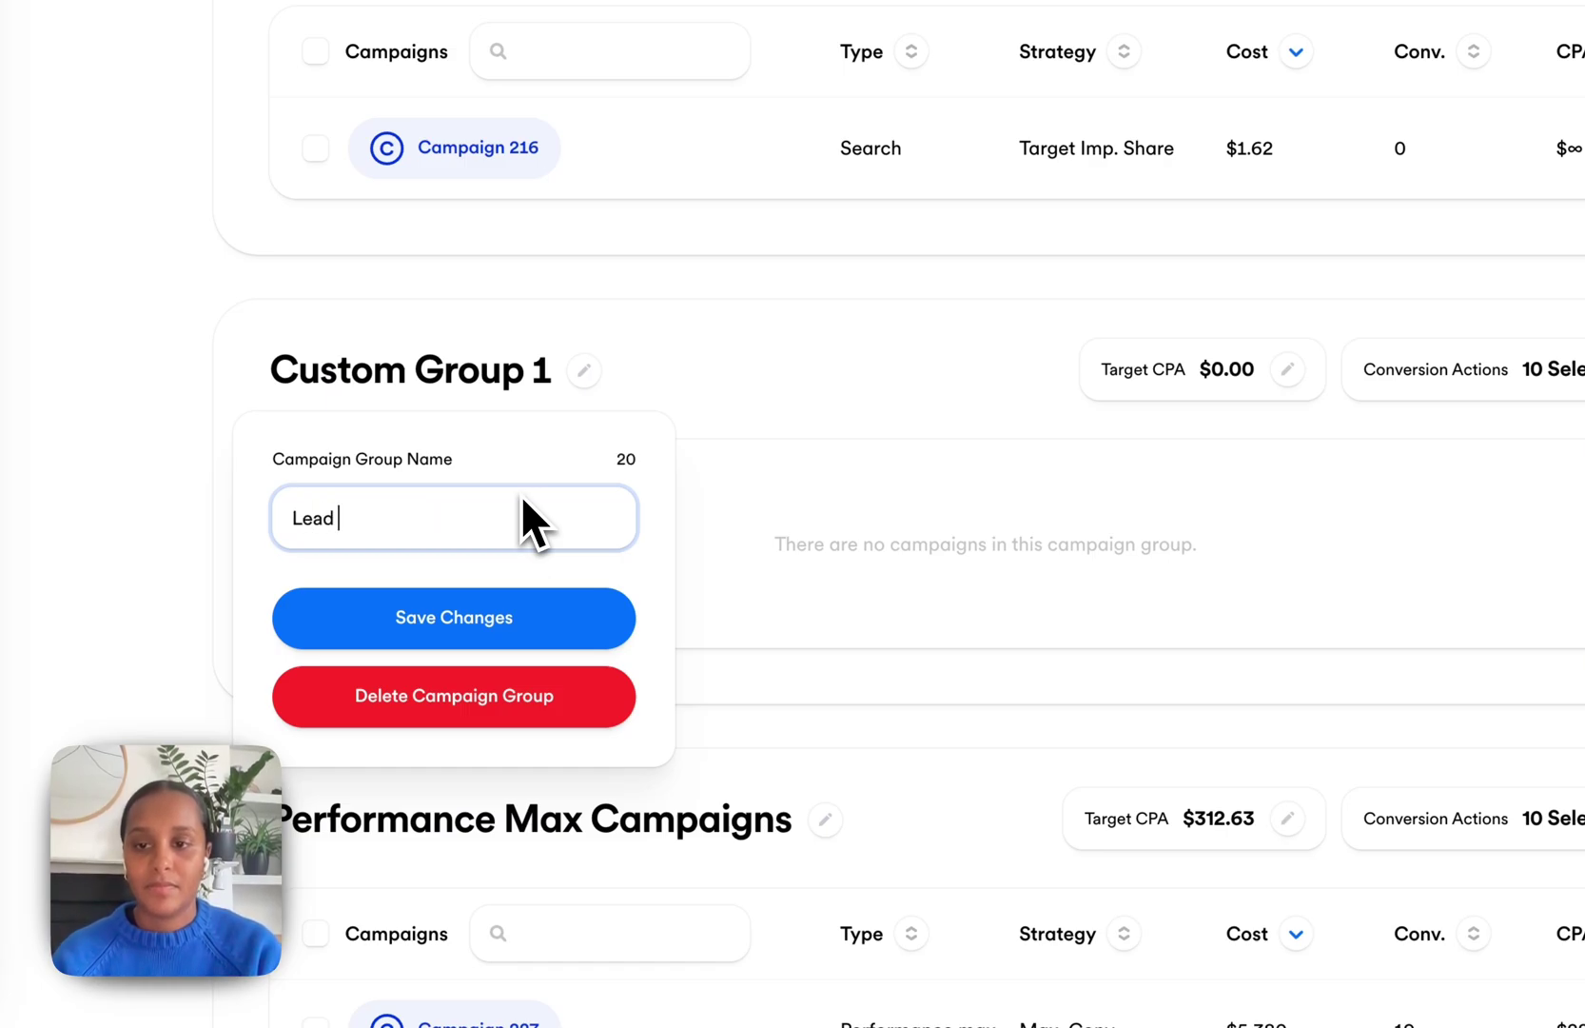
type("Gen")
left_click(521, 620)
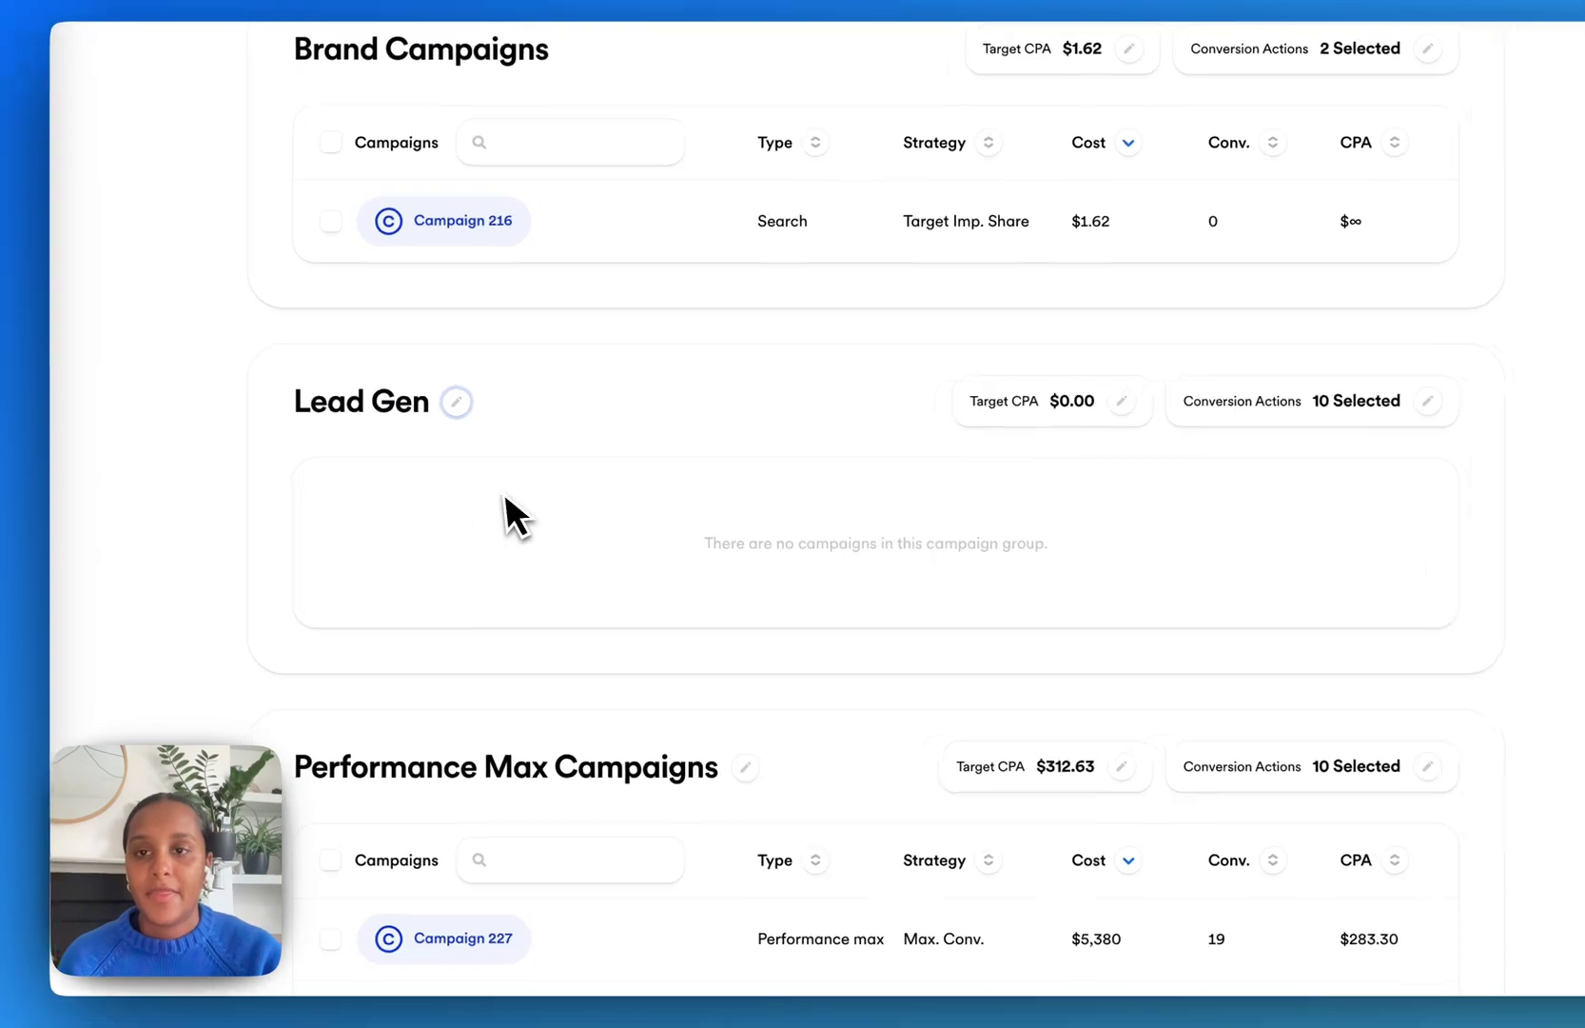
- Move Campaign 183, Campaign 229 and Campaign 44 from the Search Campaigns group to the Lead Gen group
scroll(228, 461, "down", 3)
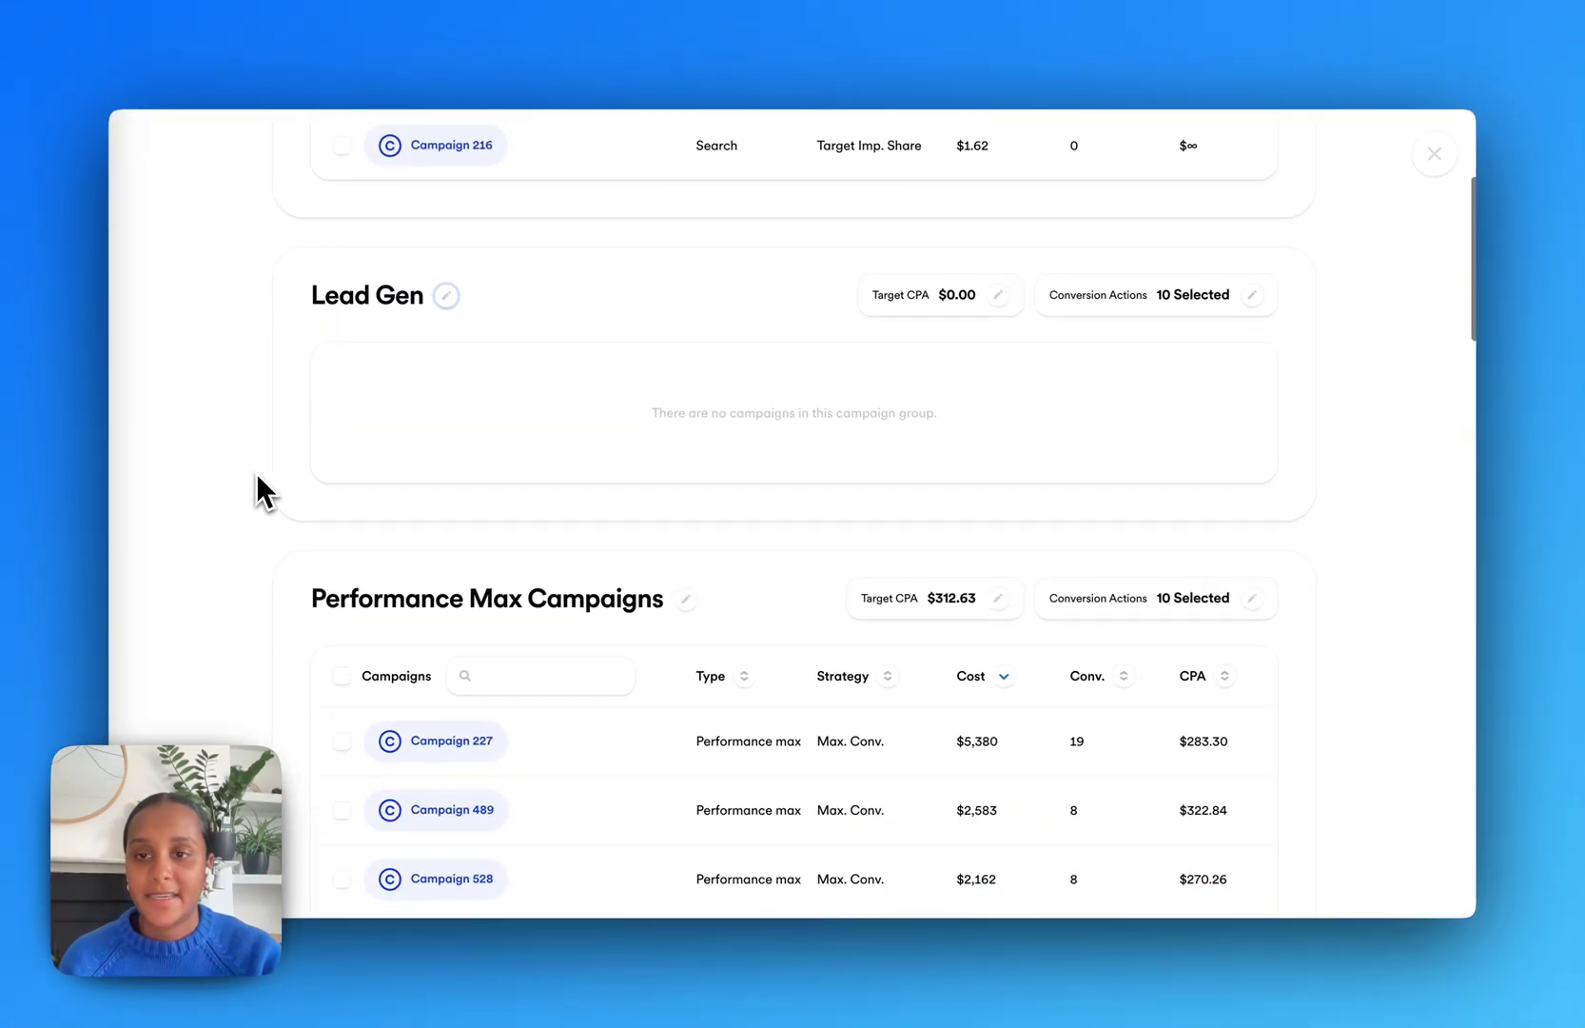
scroll(256, 476, "down", 10)
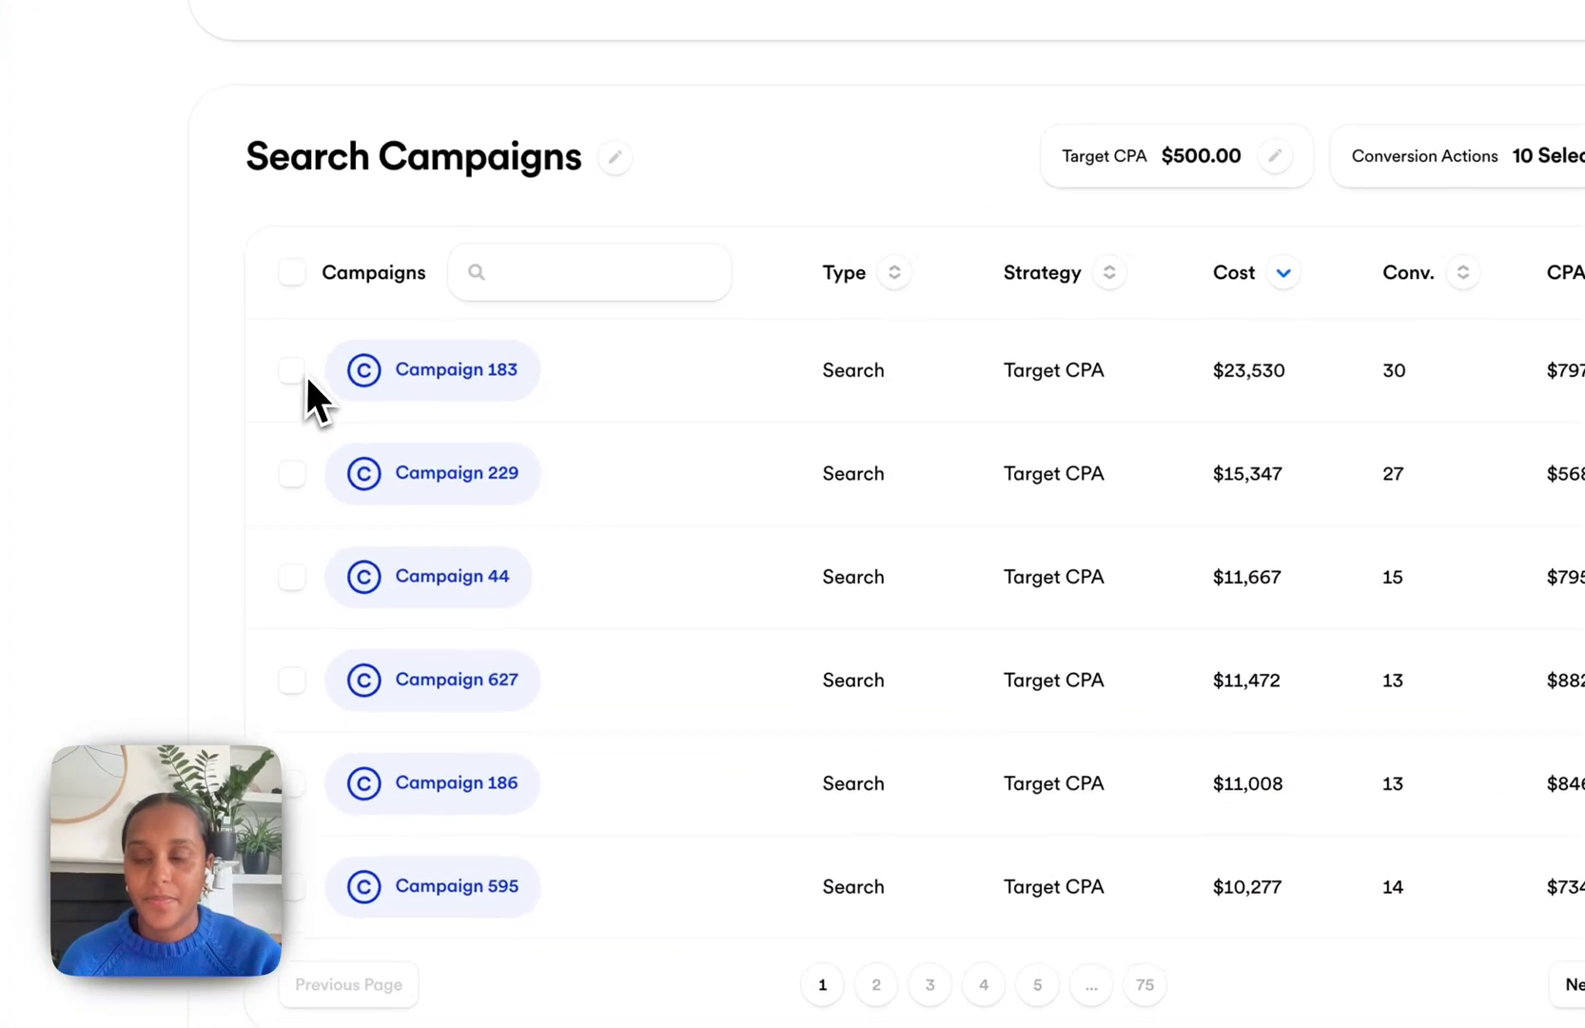
left_click(293, 371)
left_click(293, 474)
left_click(293, 577)
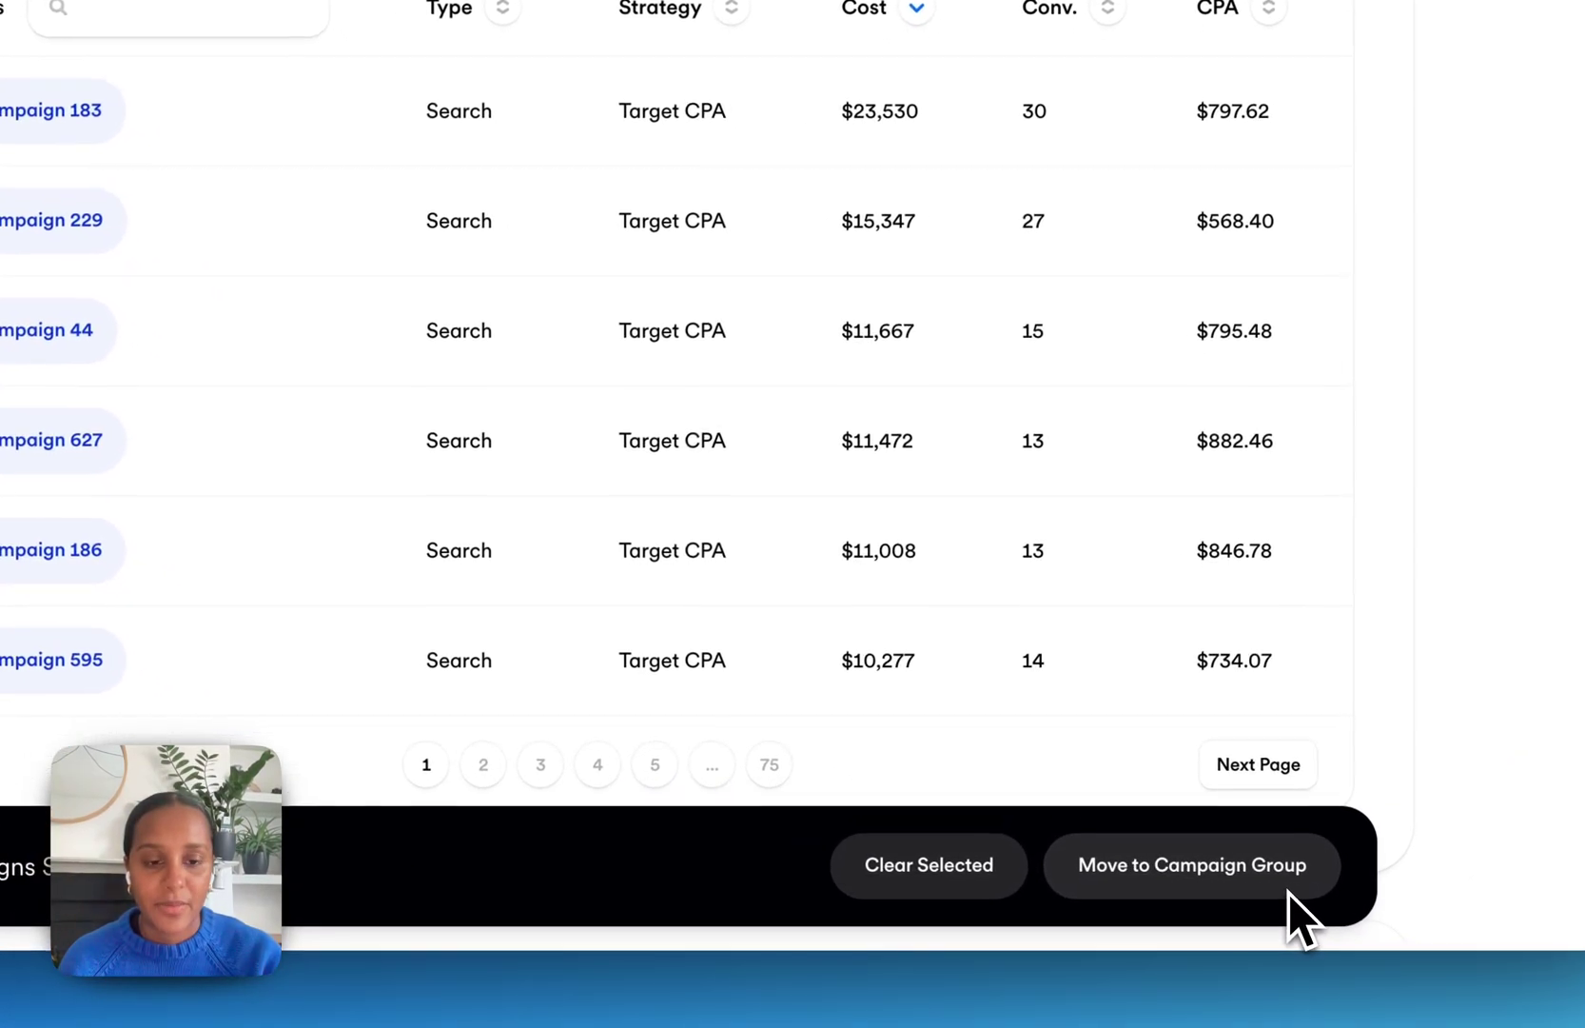
left_click(1289, 890)
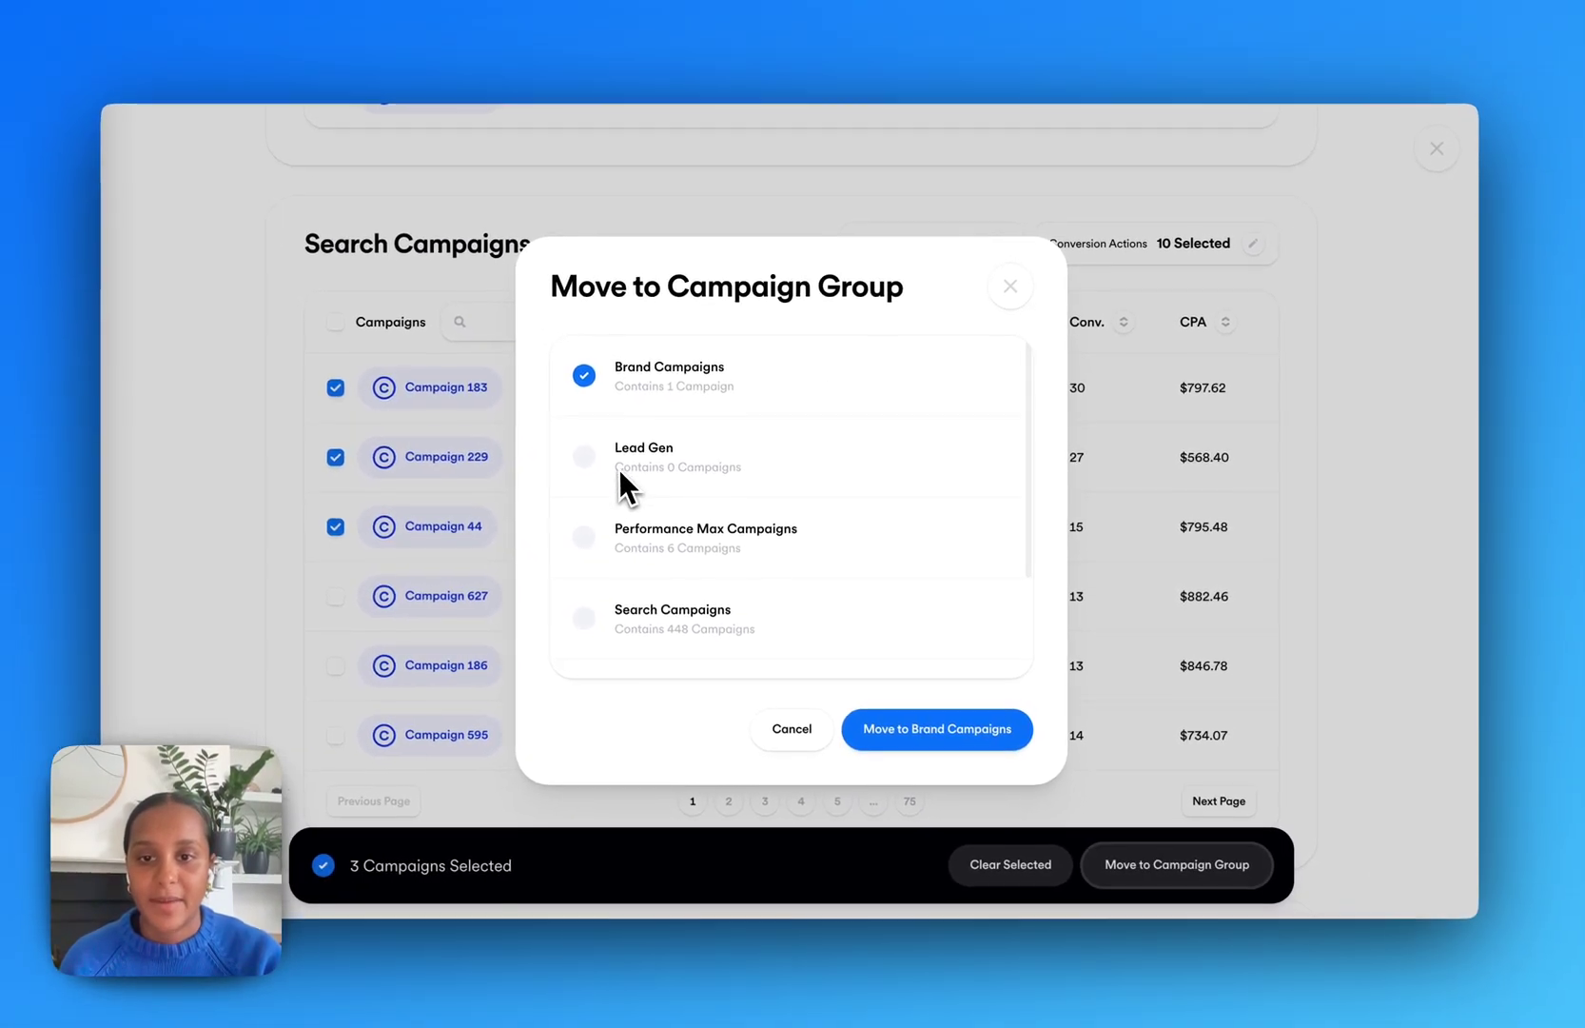
left_click(259, 223)
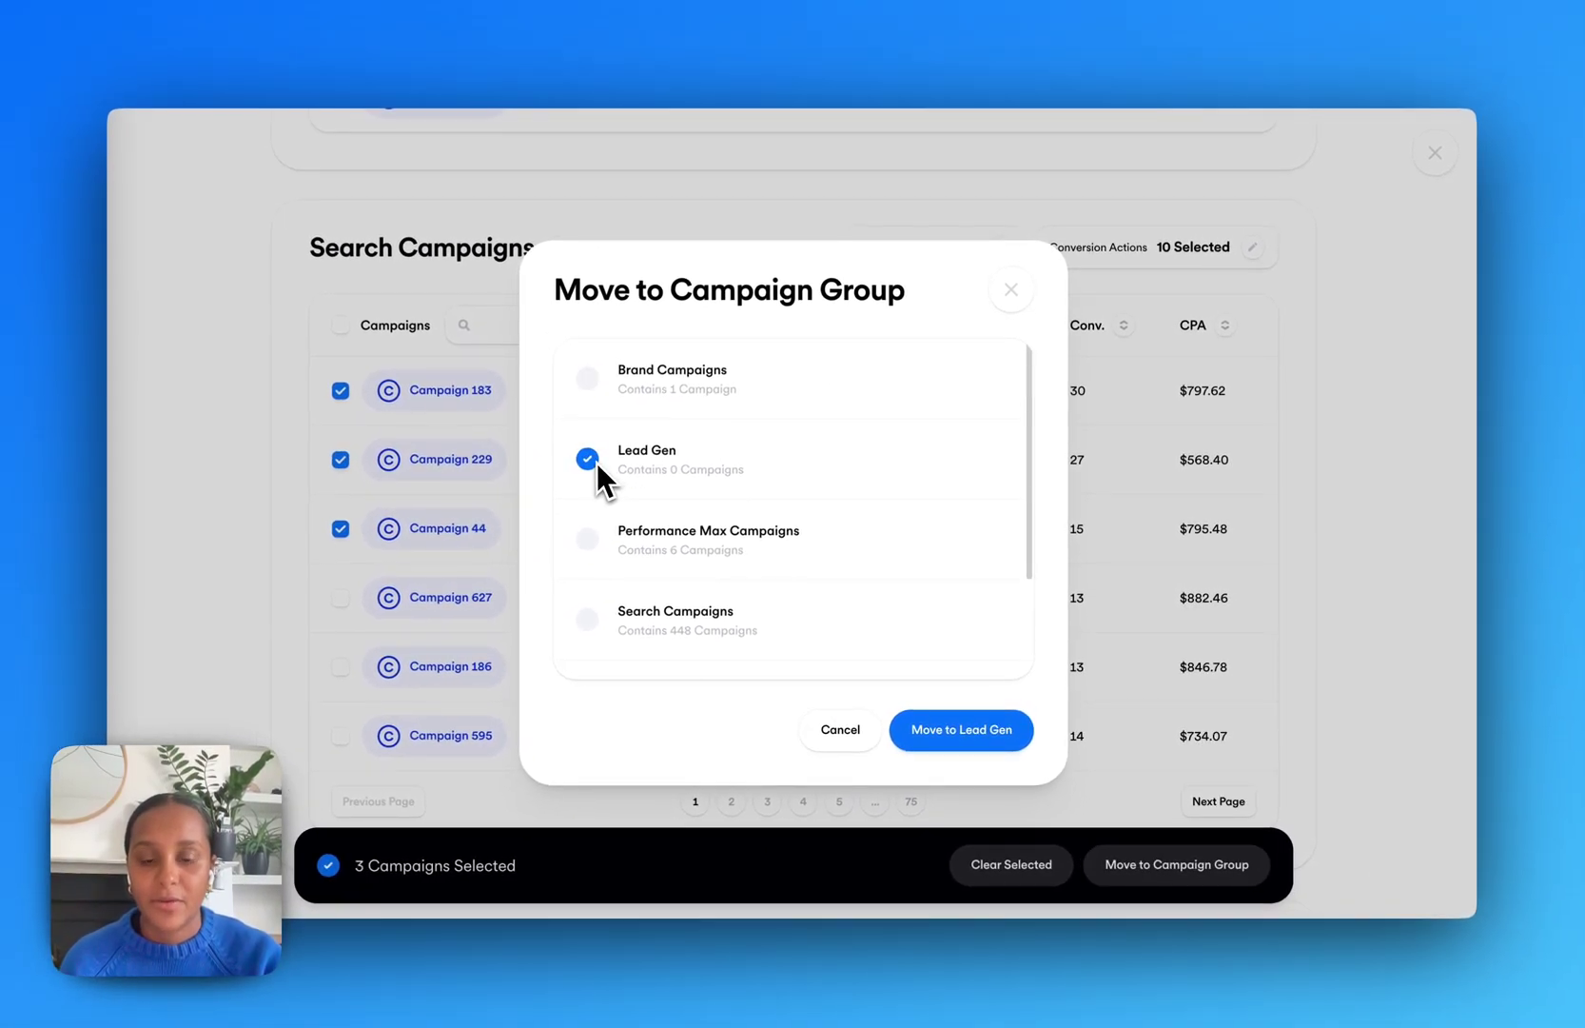
left_click(958, 740)
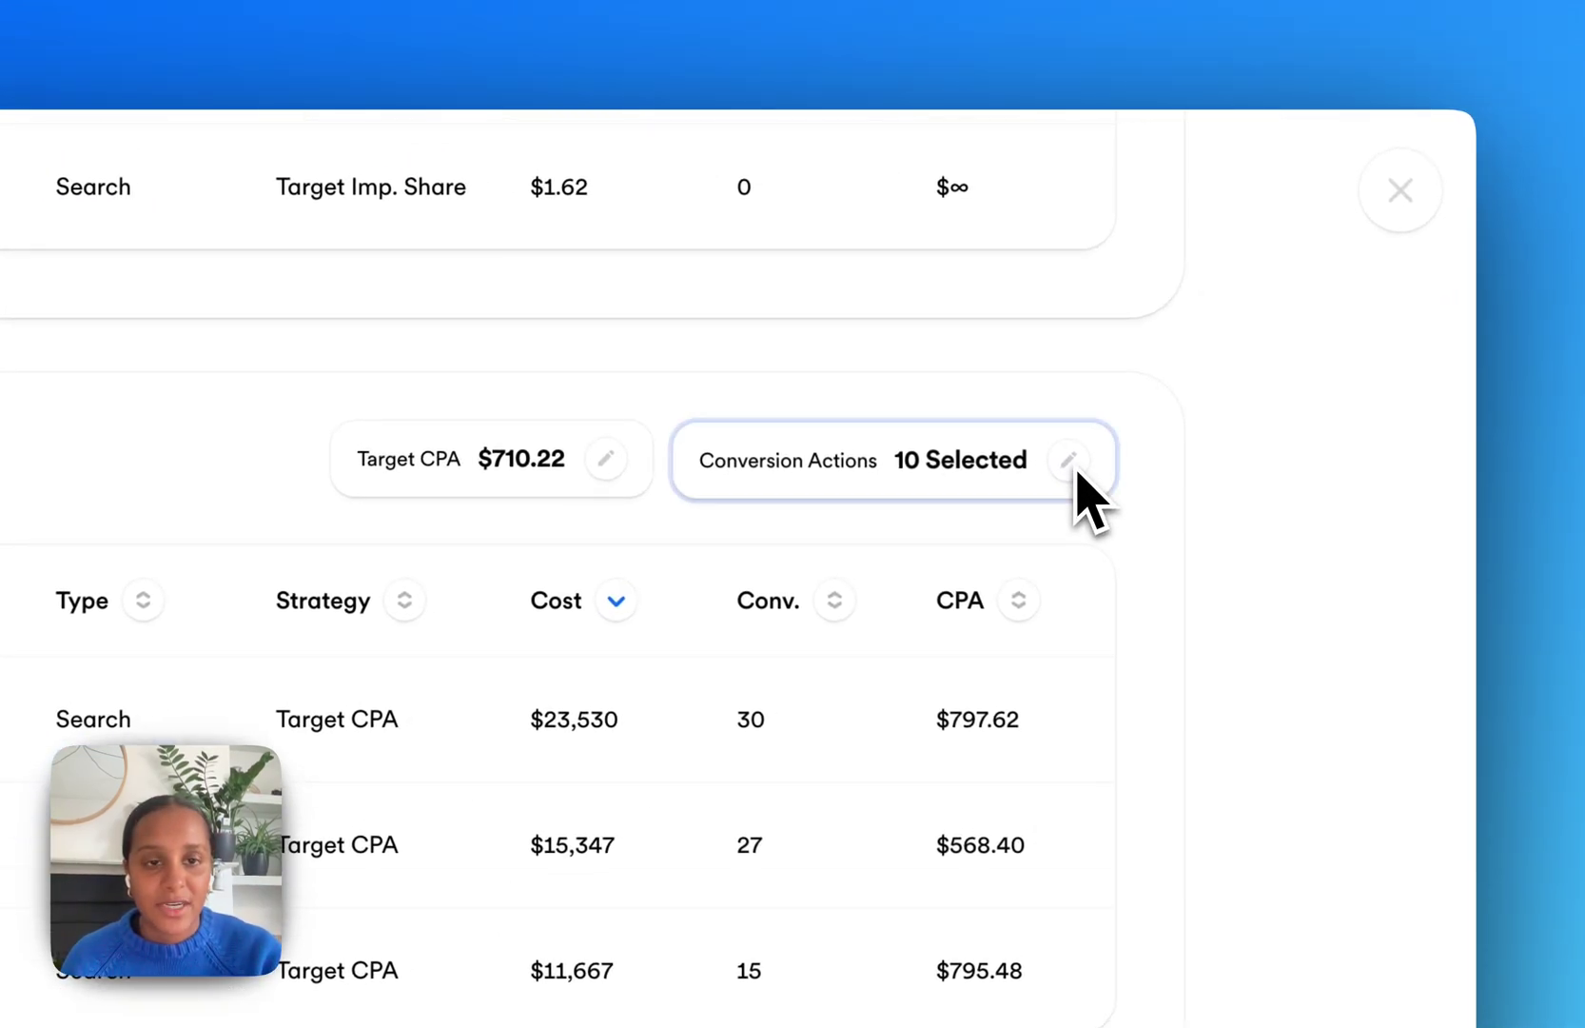
- Open the Lead Gen group's conversion actions, and select and deselect Conversion action 200
left_click(1075, 467)
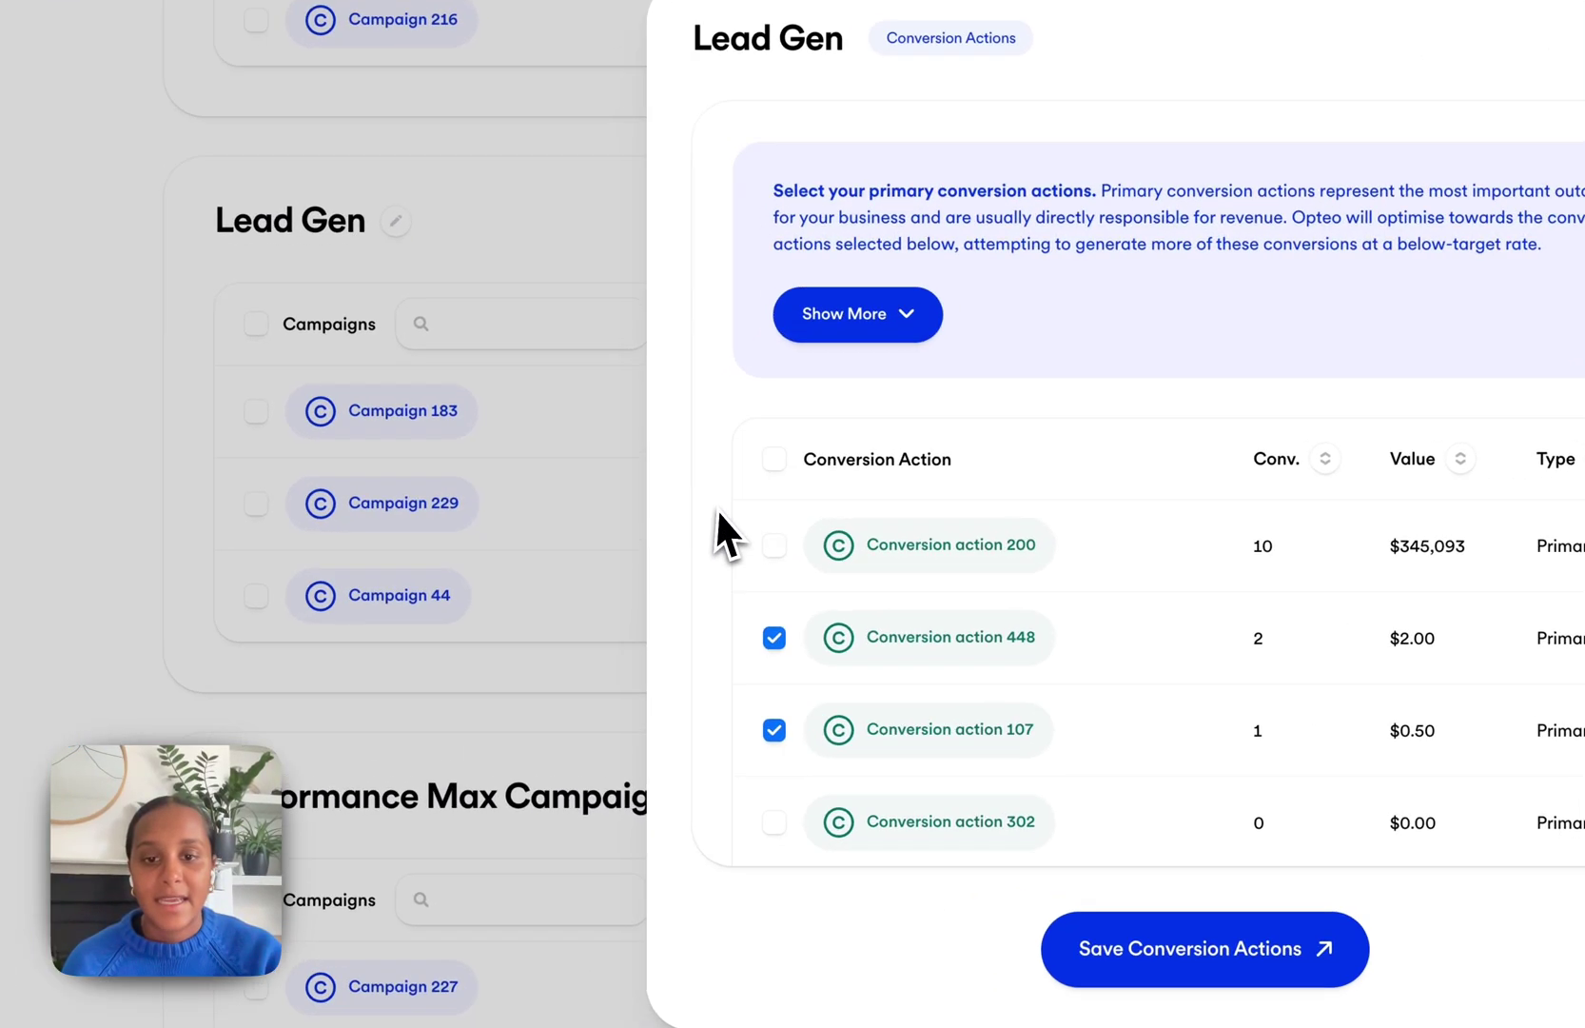
left_click(774, 545)
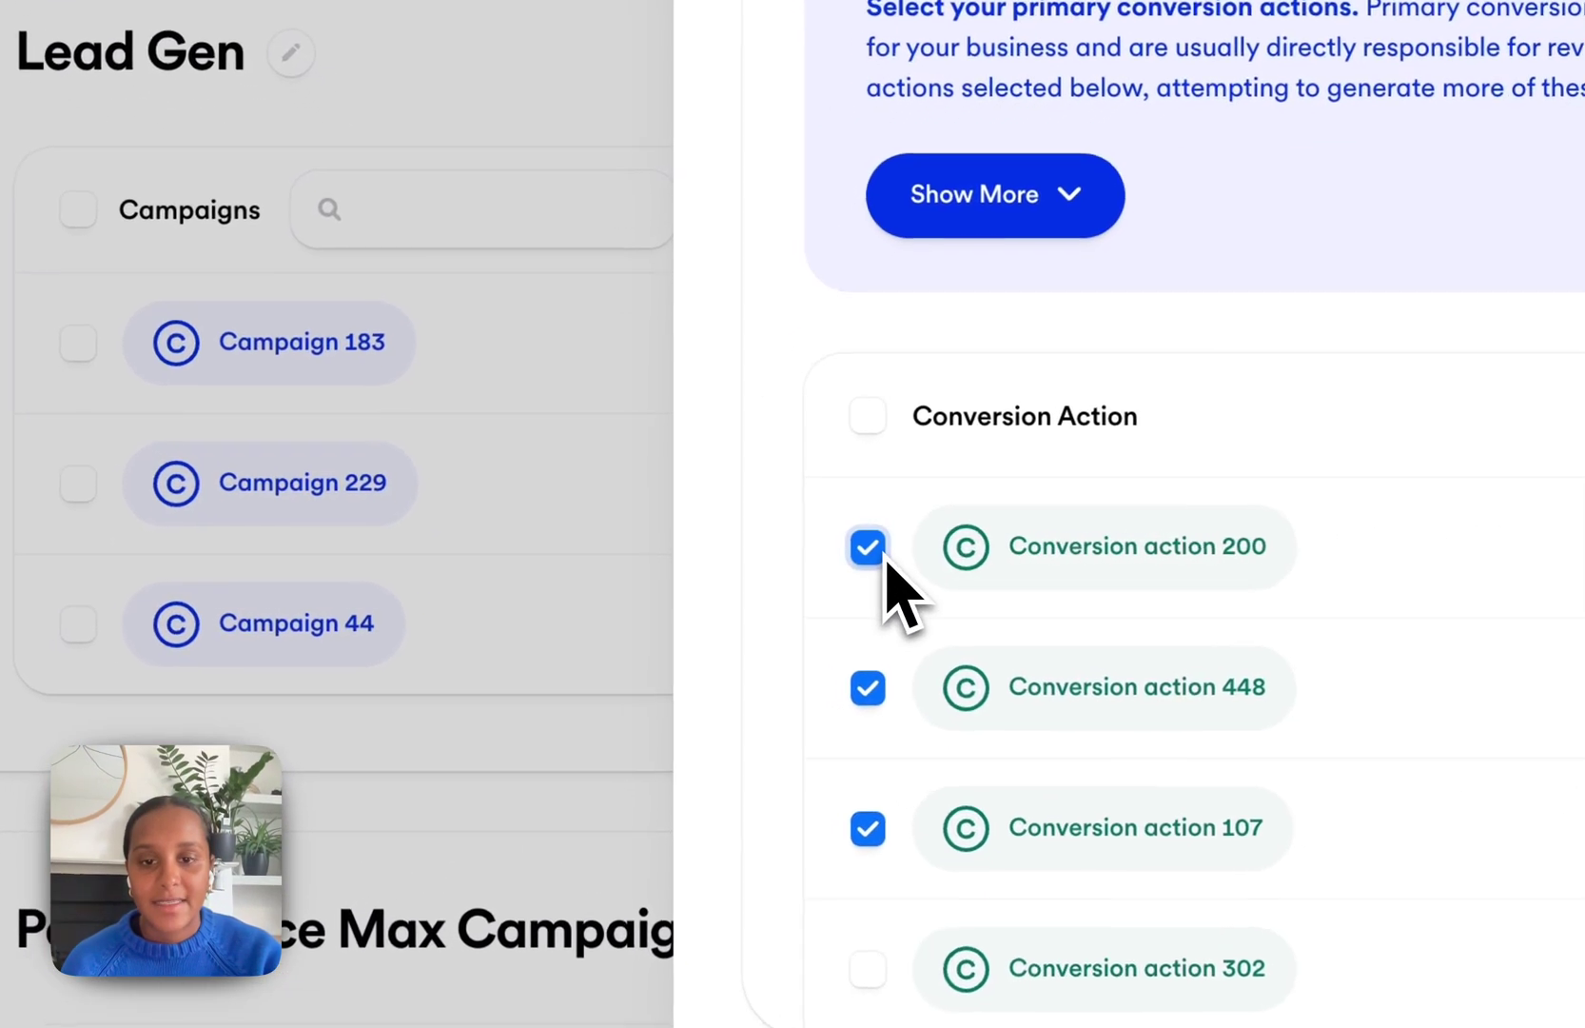
left_click(775, 546)
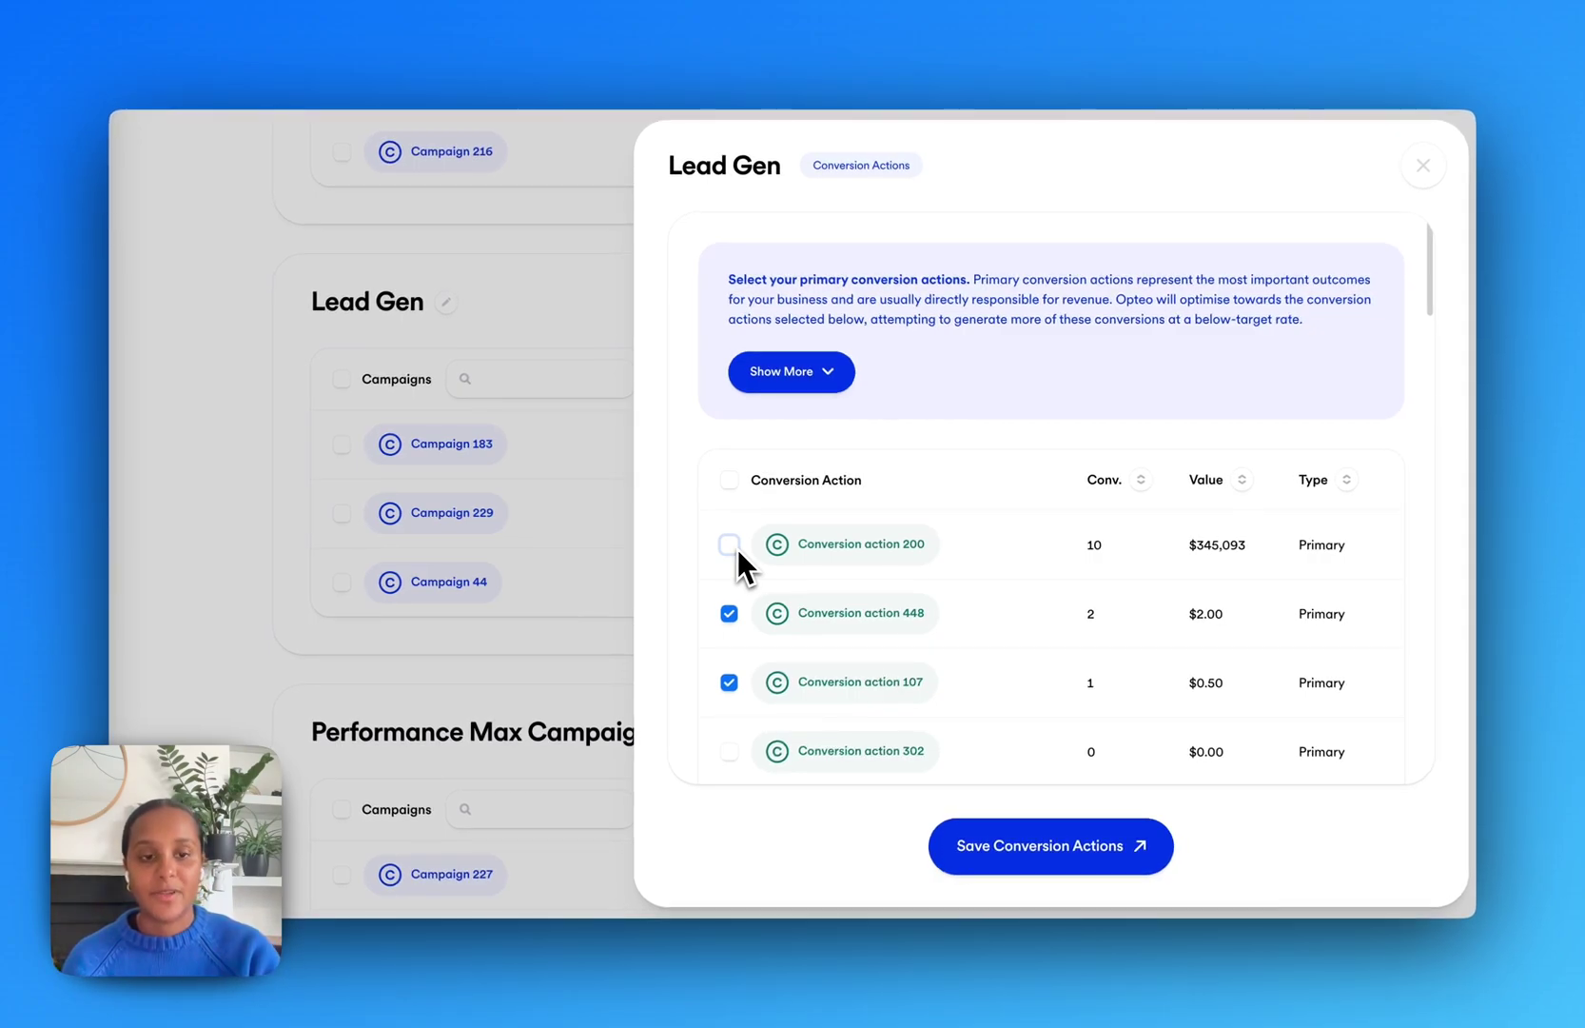
- Review the conversions, value and primary or secondary type of Lead Gen's conversion actions, and save the selection
double_click(1104, 484)
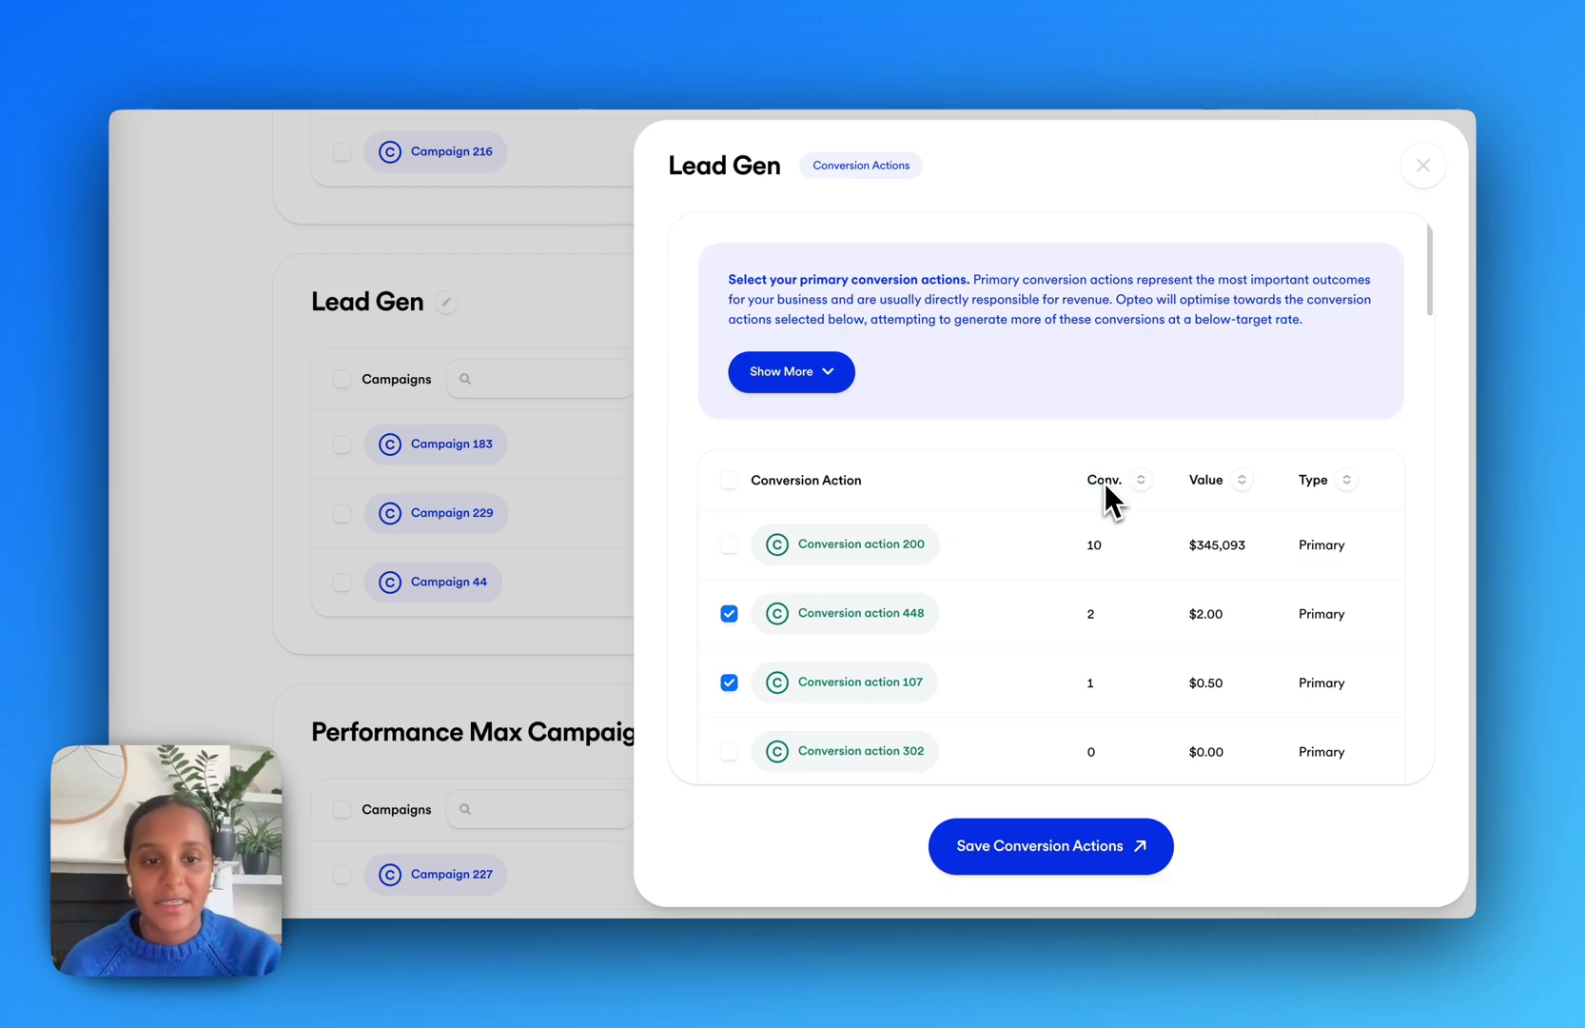
left_click(1233, 483)
scroll(1232, 485, "down", 1)
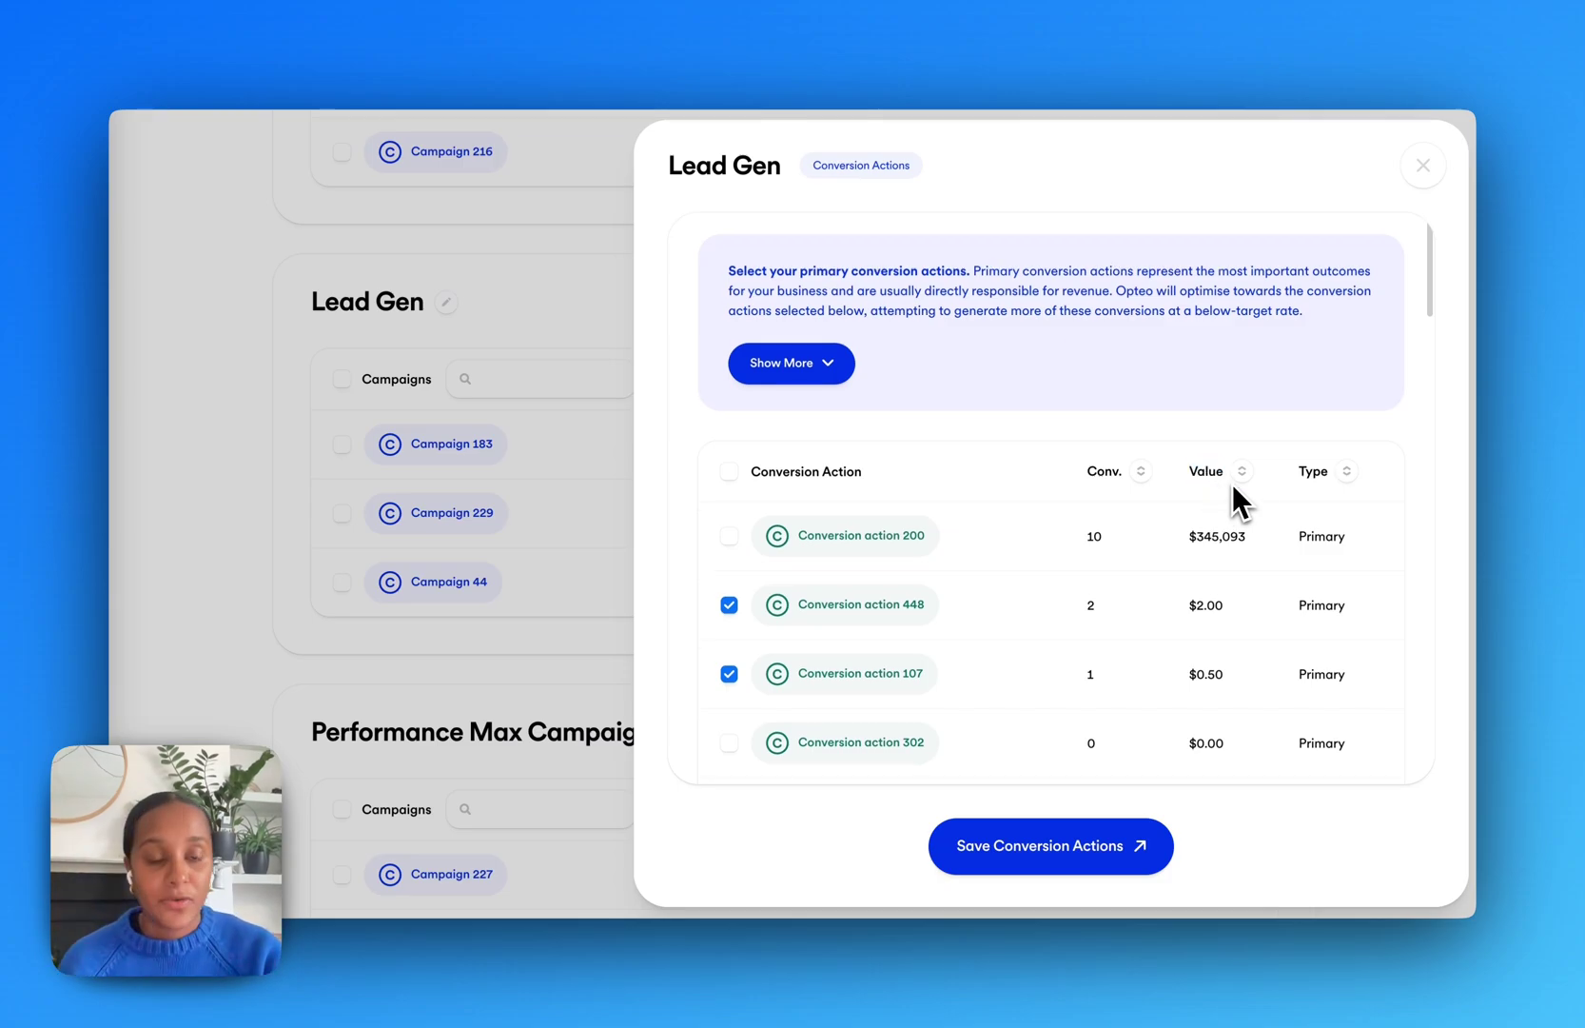
double_click(1320, 473)
scroll(1321, 476, "down", 1)
double_click(1323, 483)
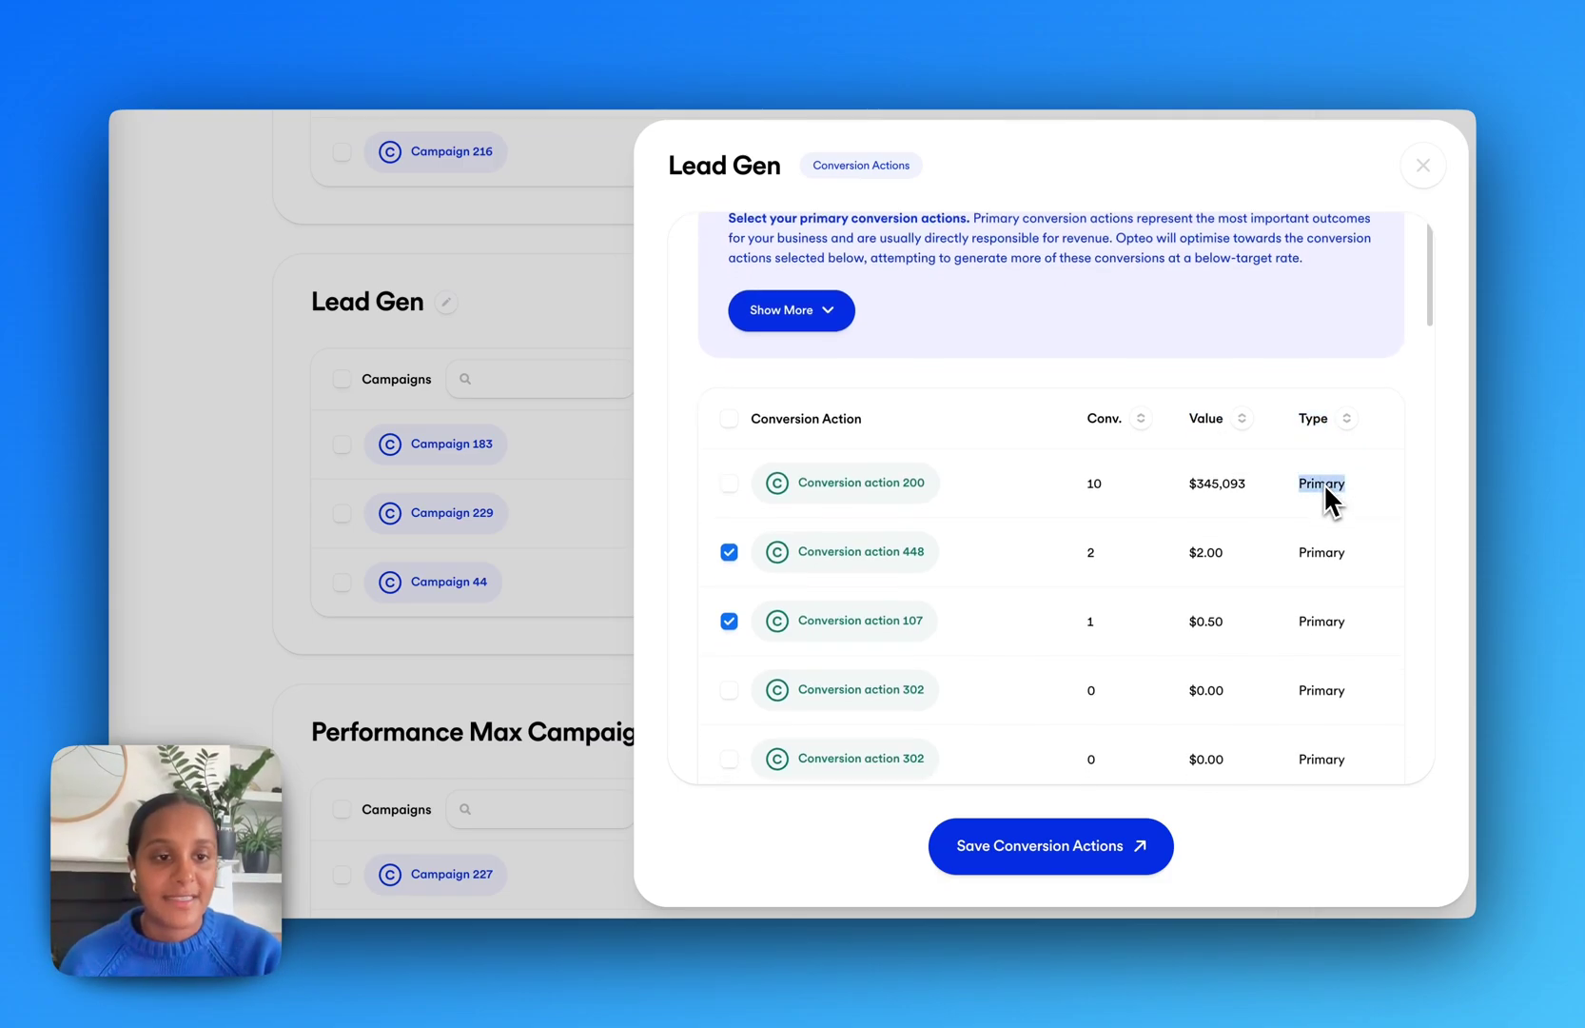
left_click(1373, 481)
scroll(1373, 482, "down", 9)
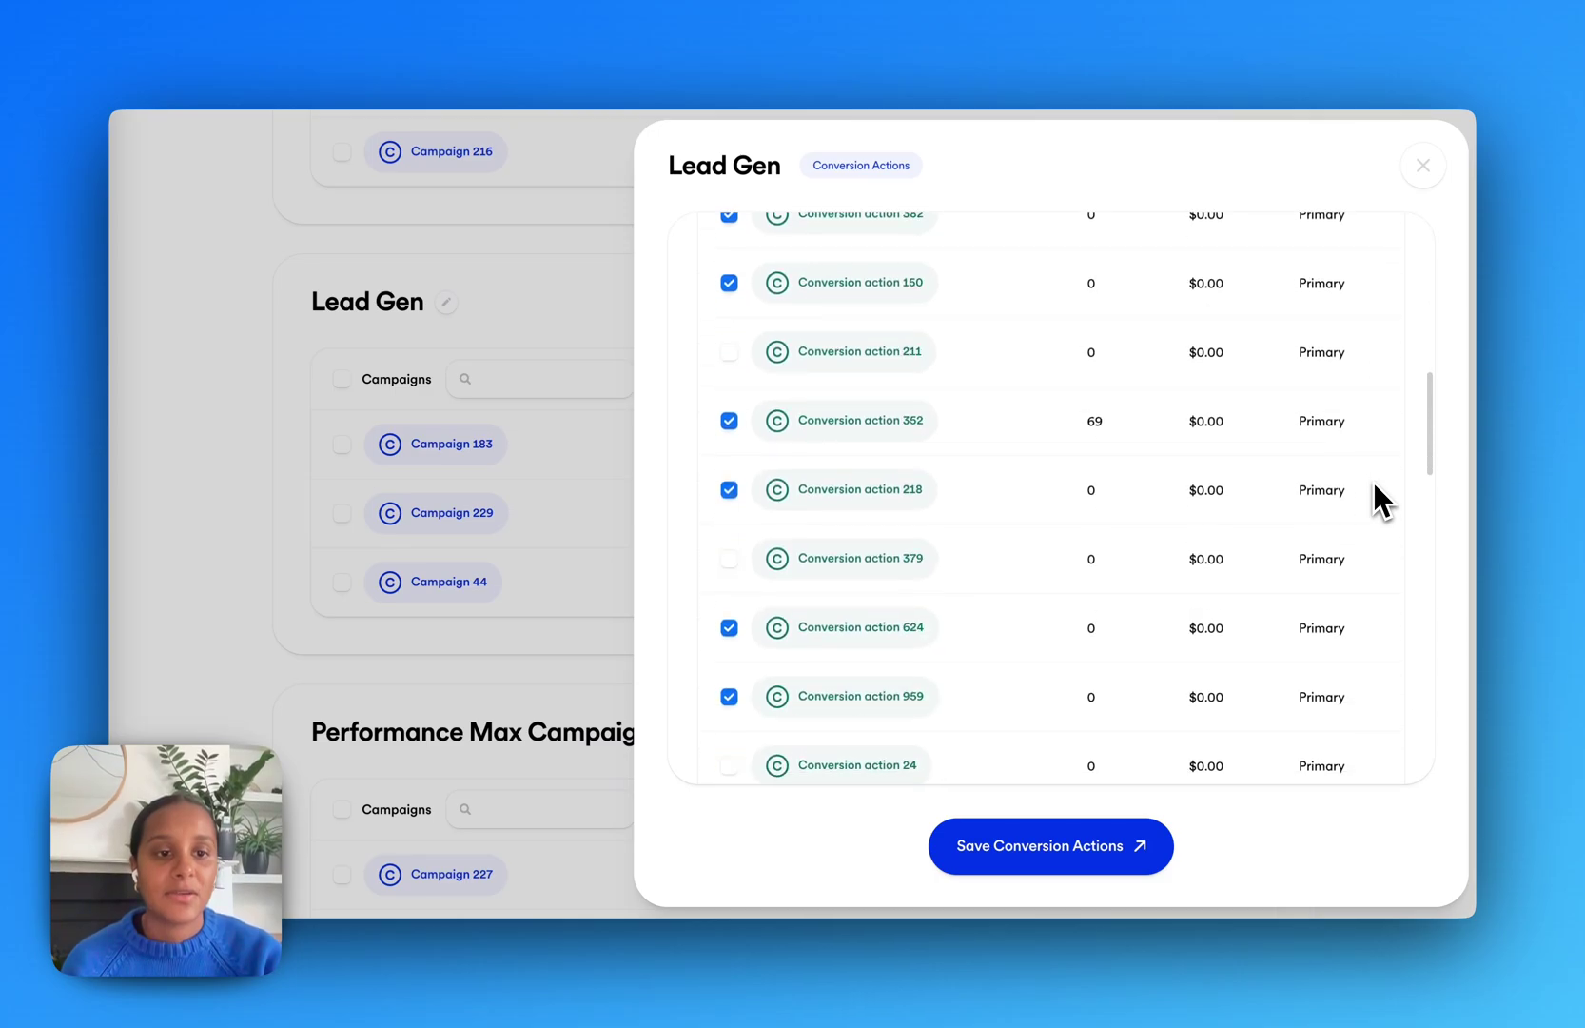
scroll(1373, 482, "down", 10)
double_click(1344, 463)
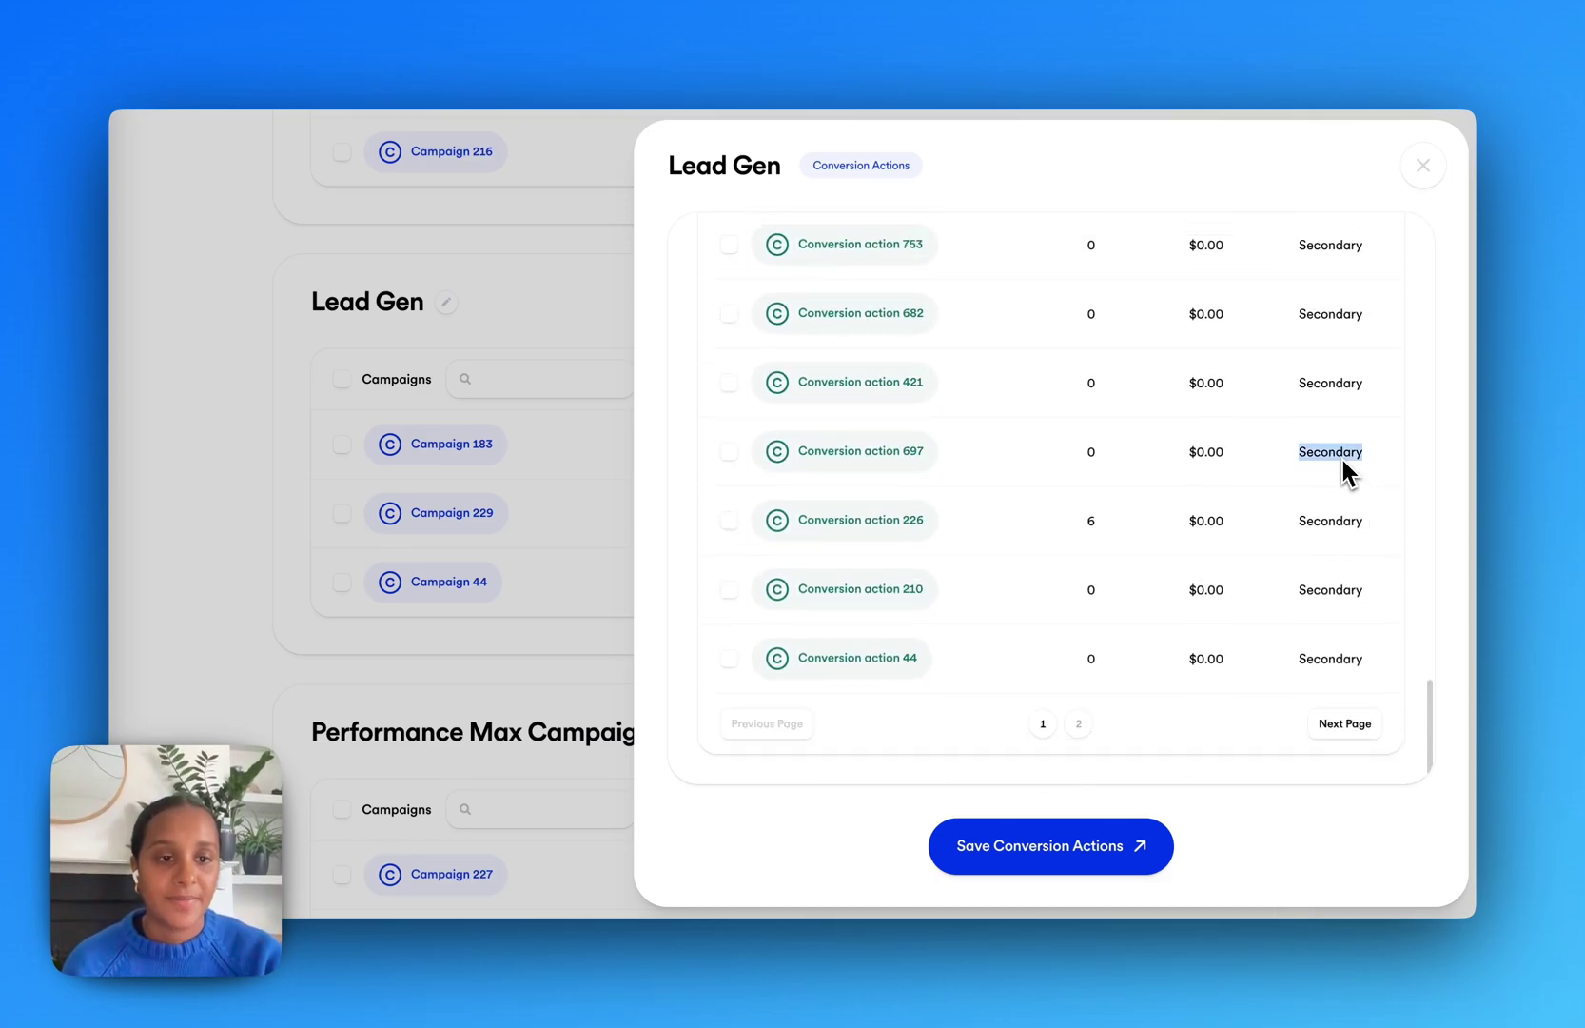
left_click(1396, 461)
scroll(1396, 462, "up", 5)
scroll(1396, 458, "up", 8)
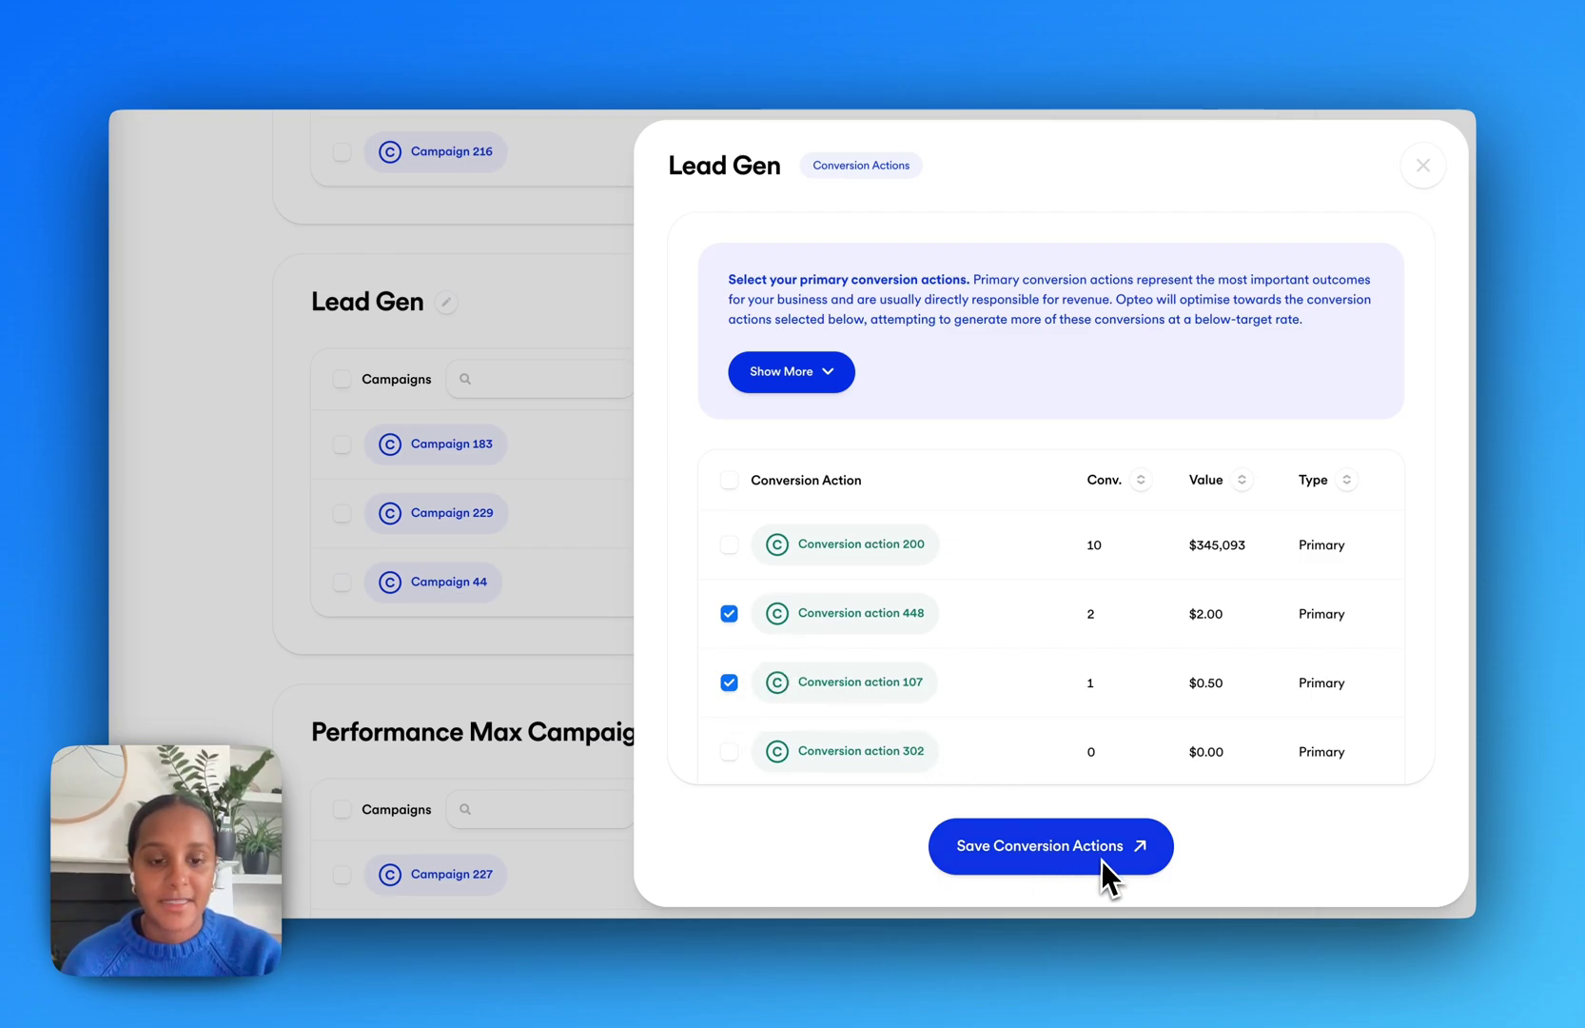
left_click(1133, 866)
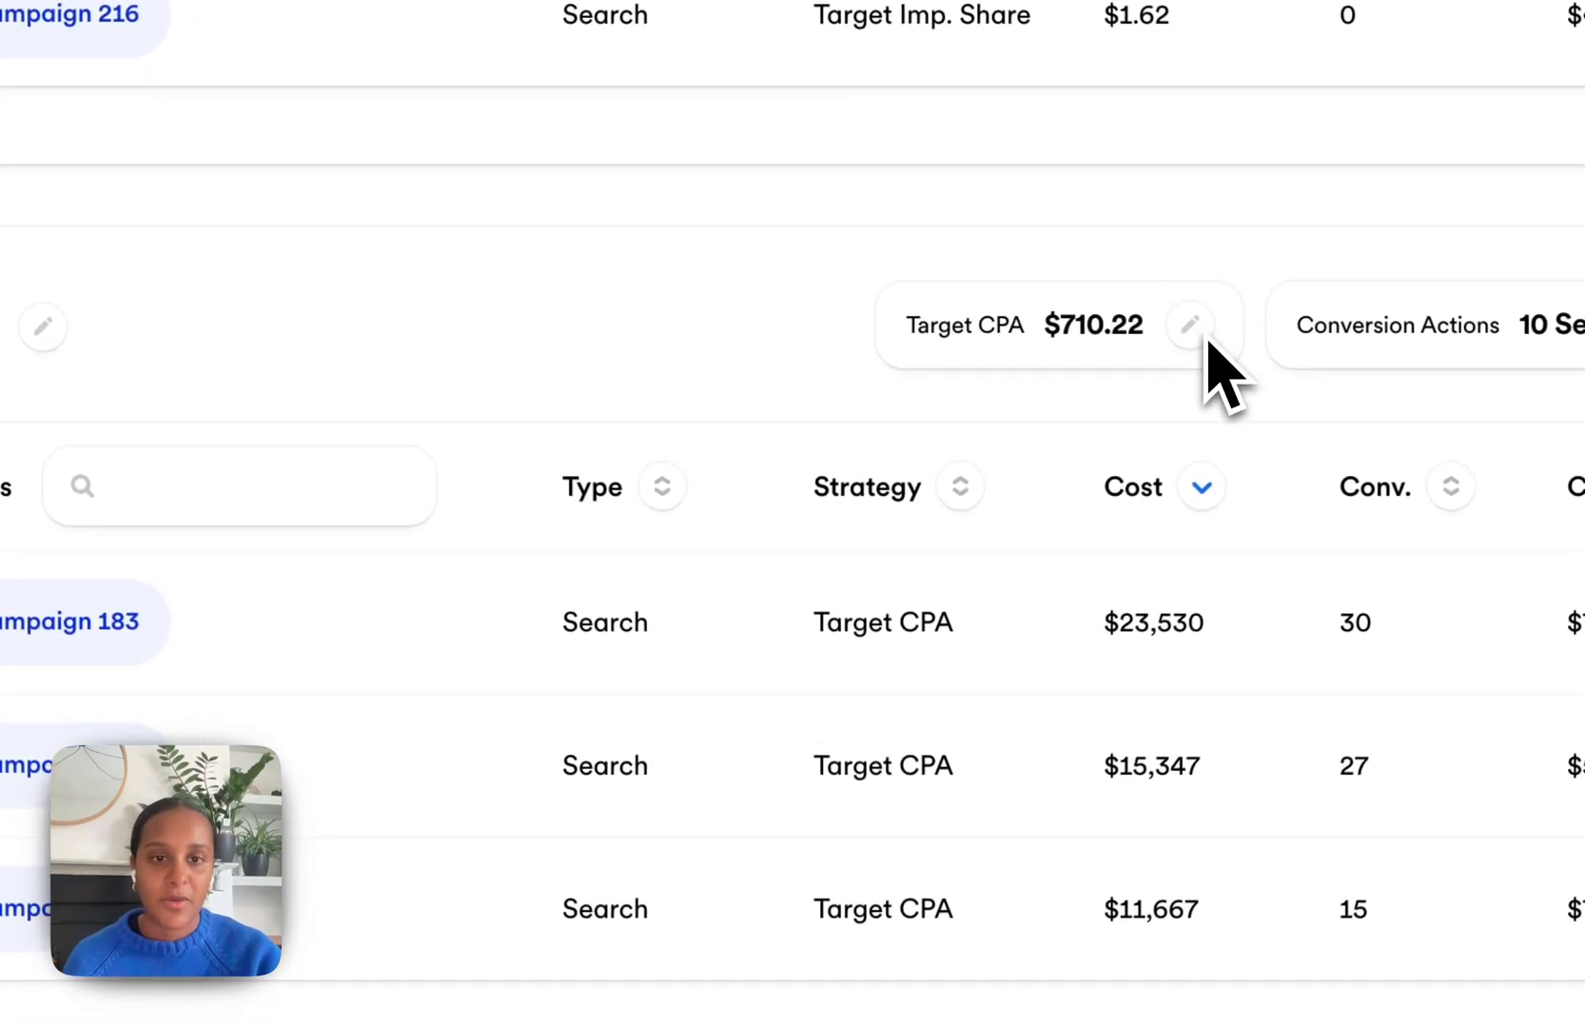
- Try a custom target CPA of $700 for Lead Gen with automatic targeting off, and turn automatic targeting back on
left_click(1191, 329)
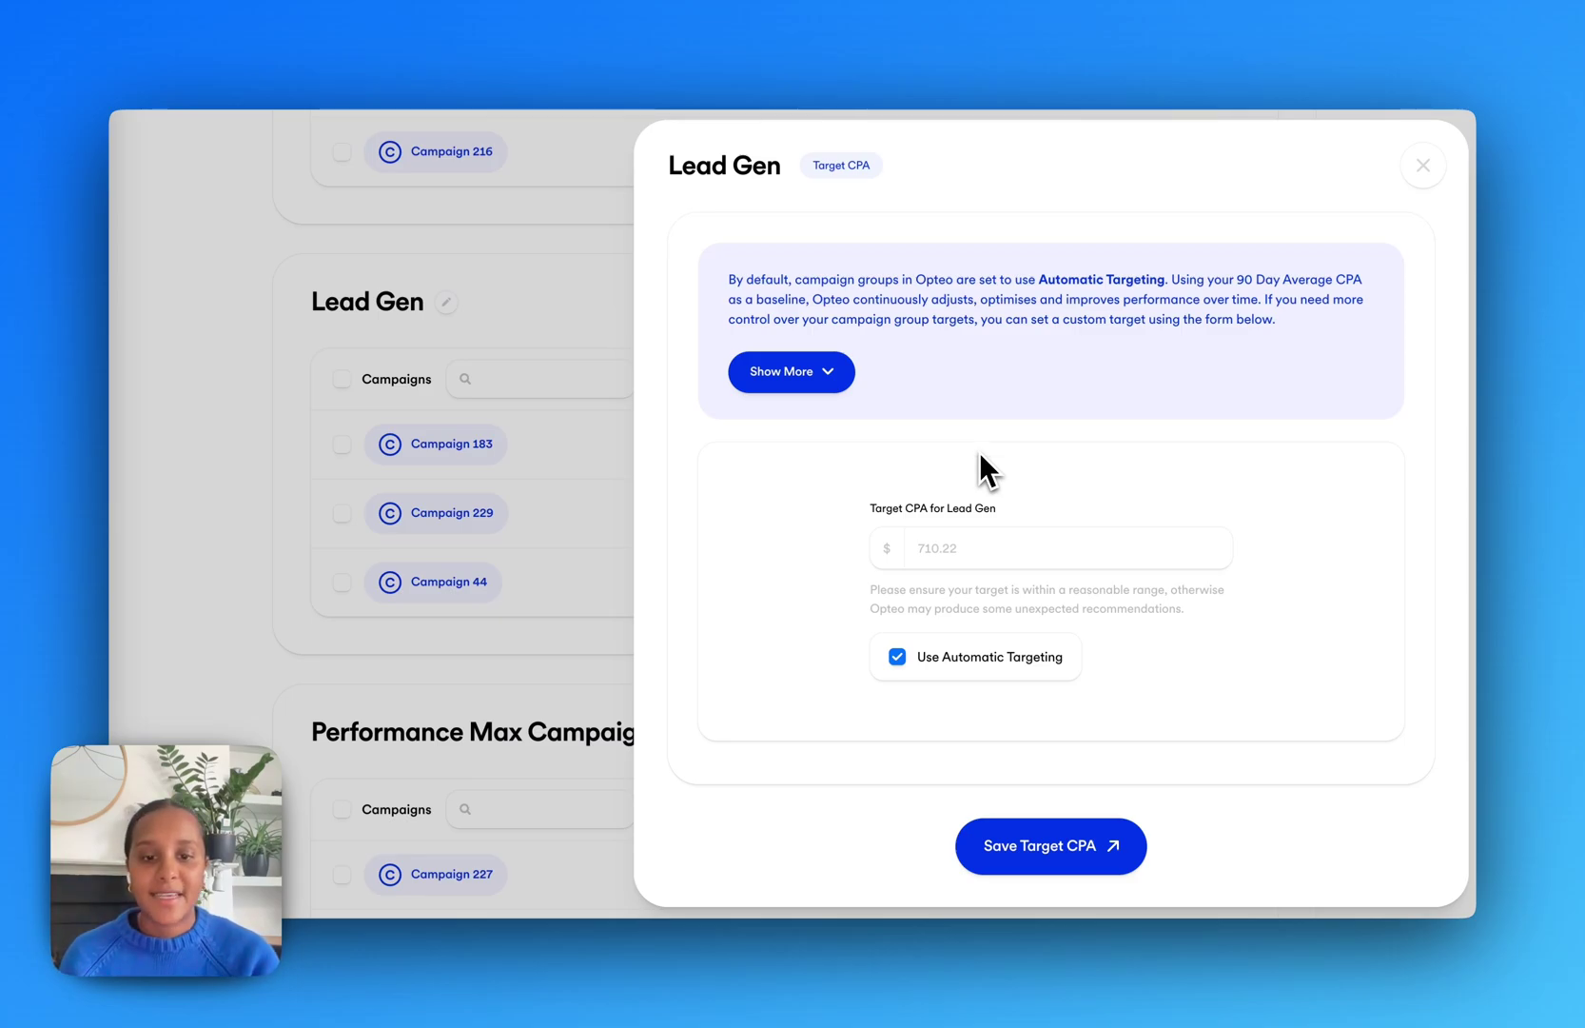
left_click(900, 659)
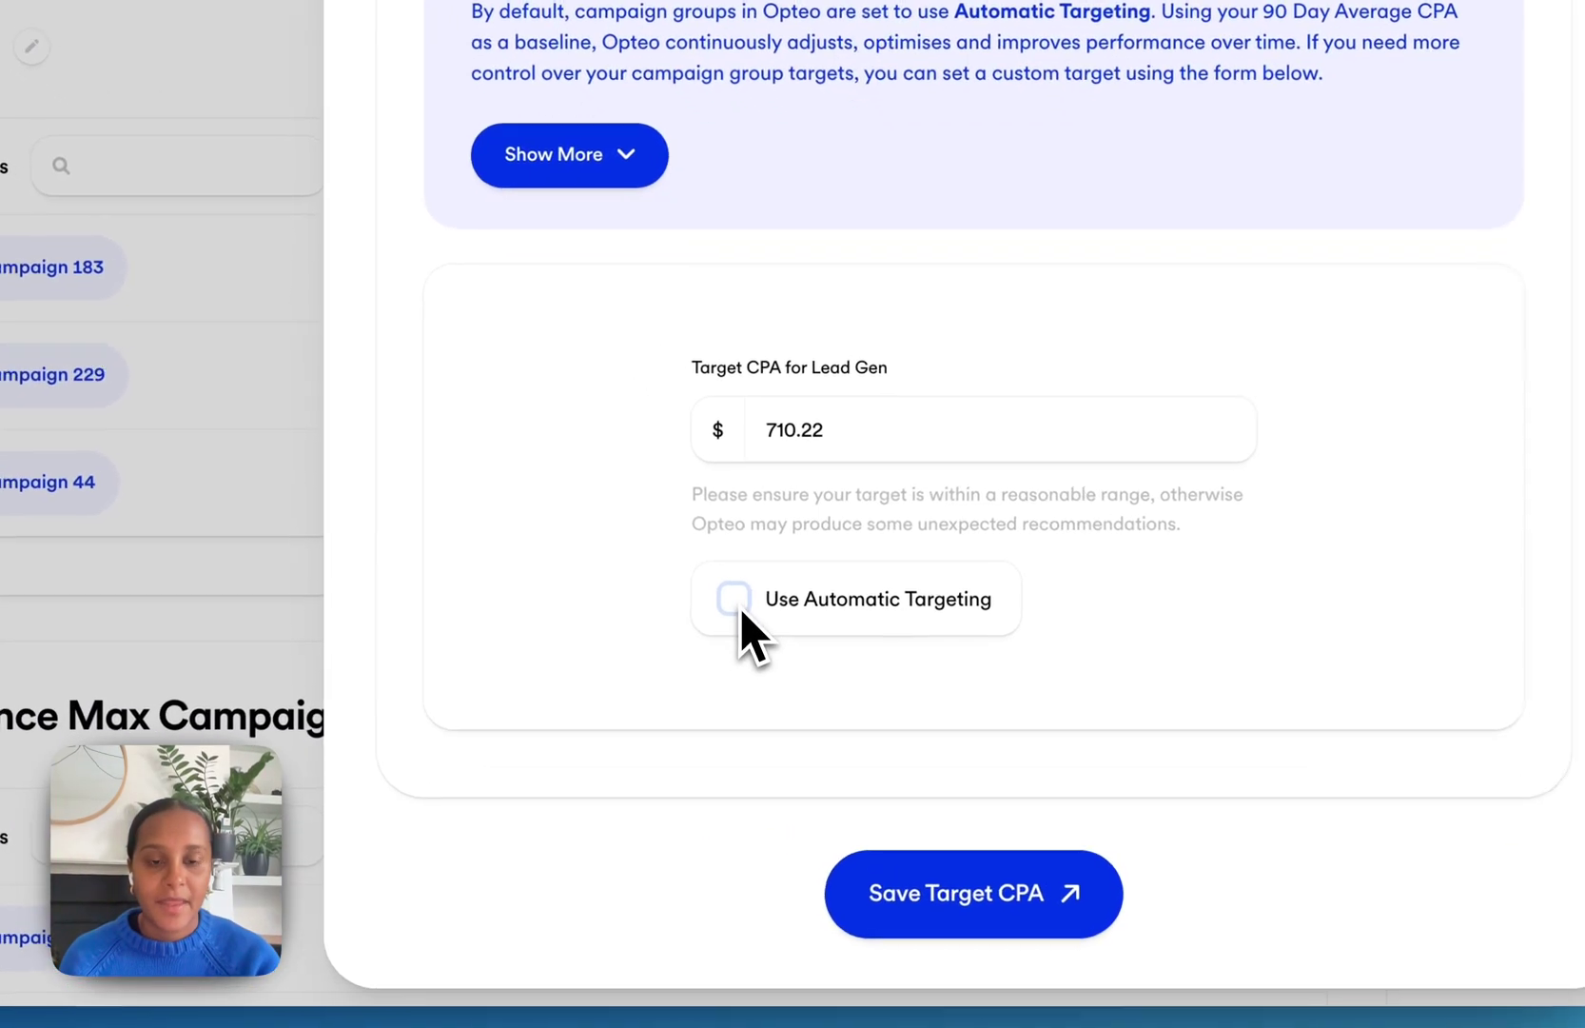
left_click_drag(841, 422, 756, 428)
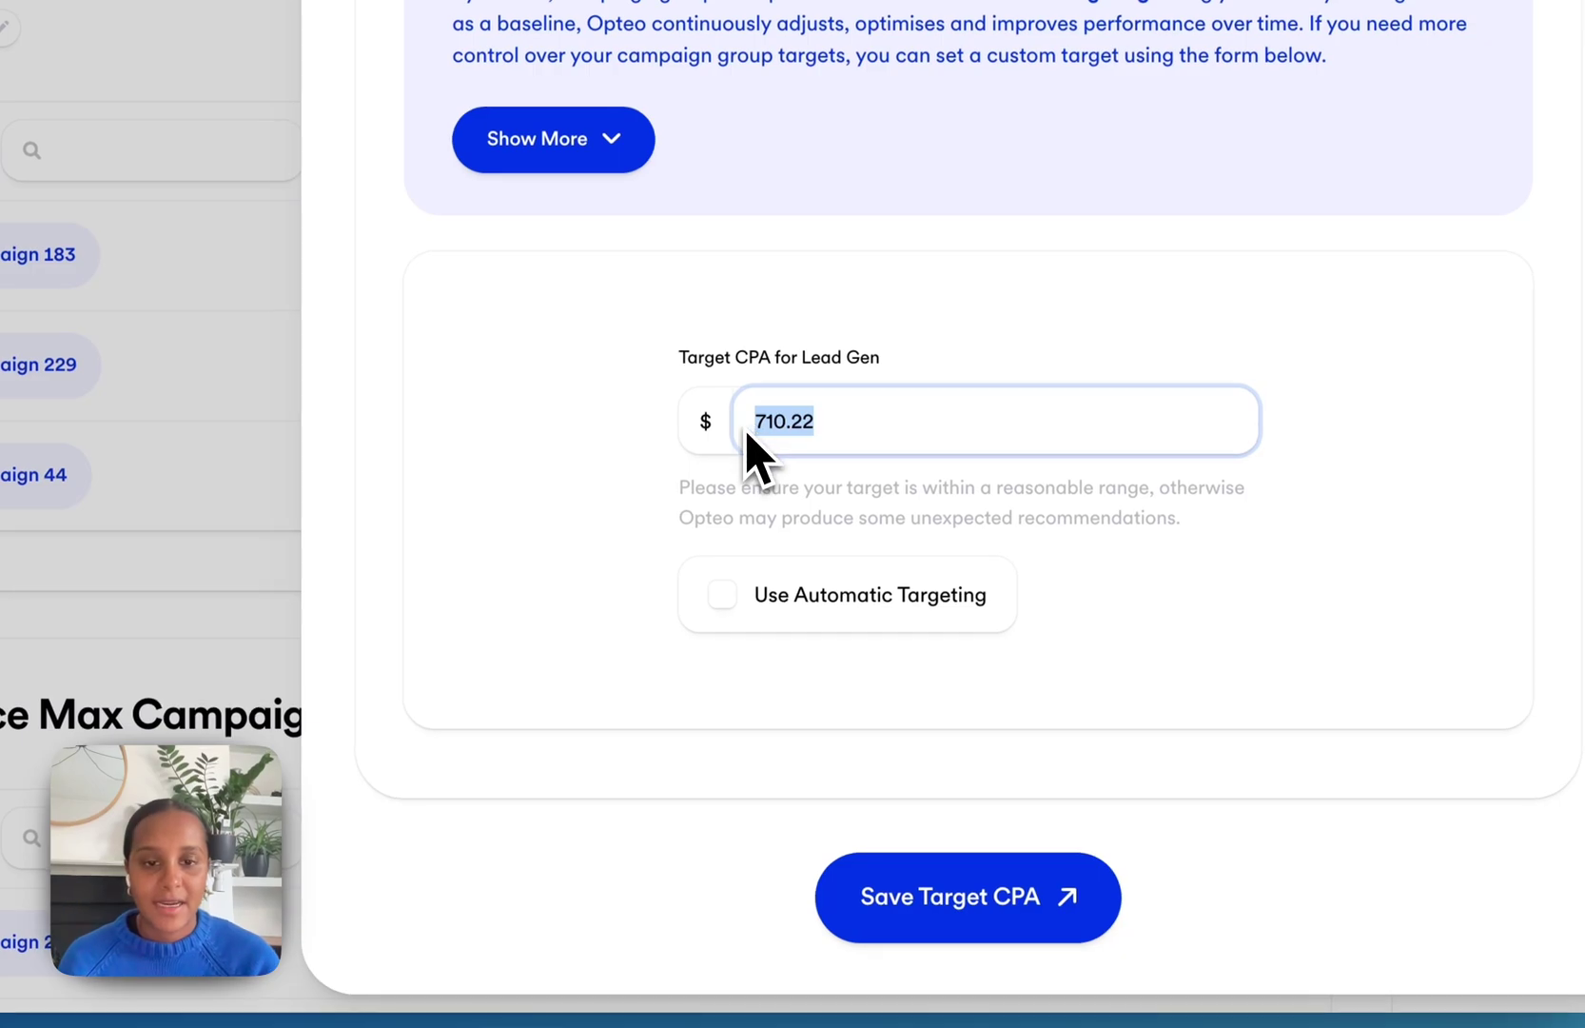
key("BackSpace")
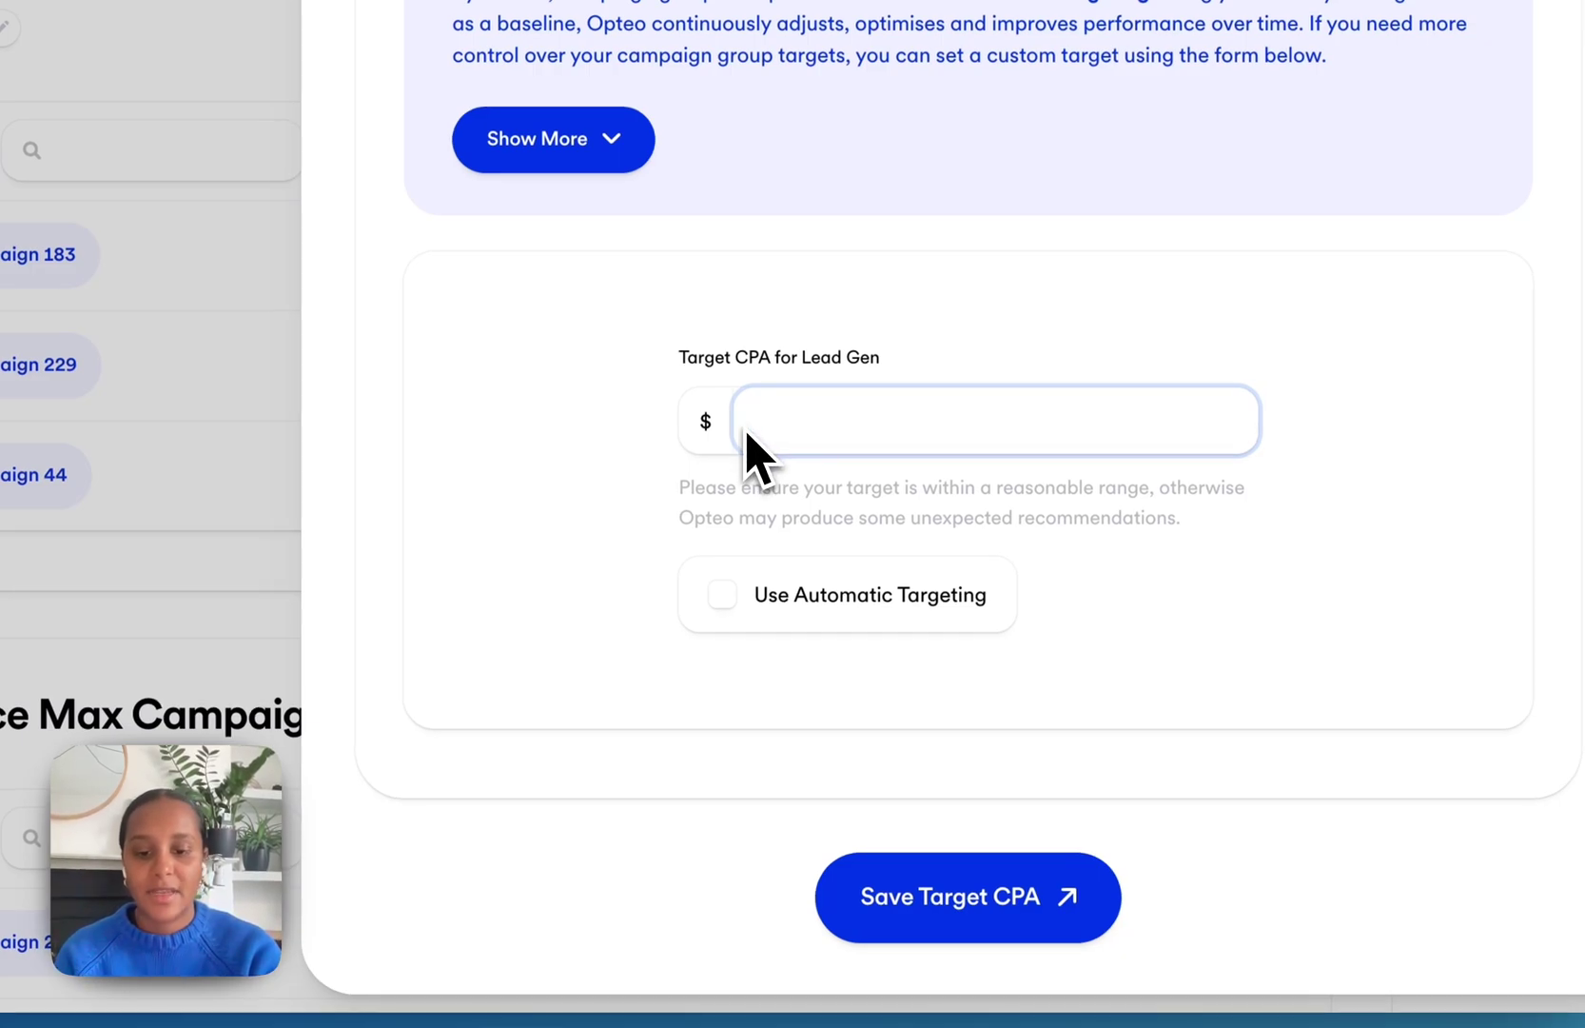
type("700")
left_click(1320, 300)
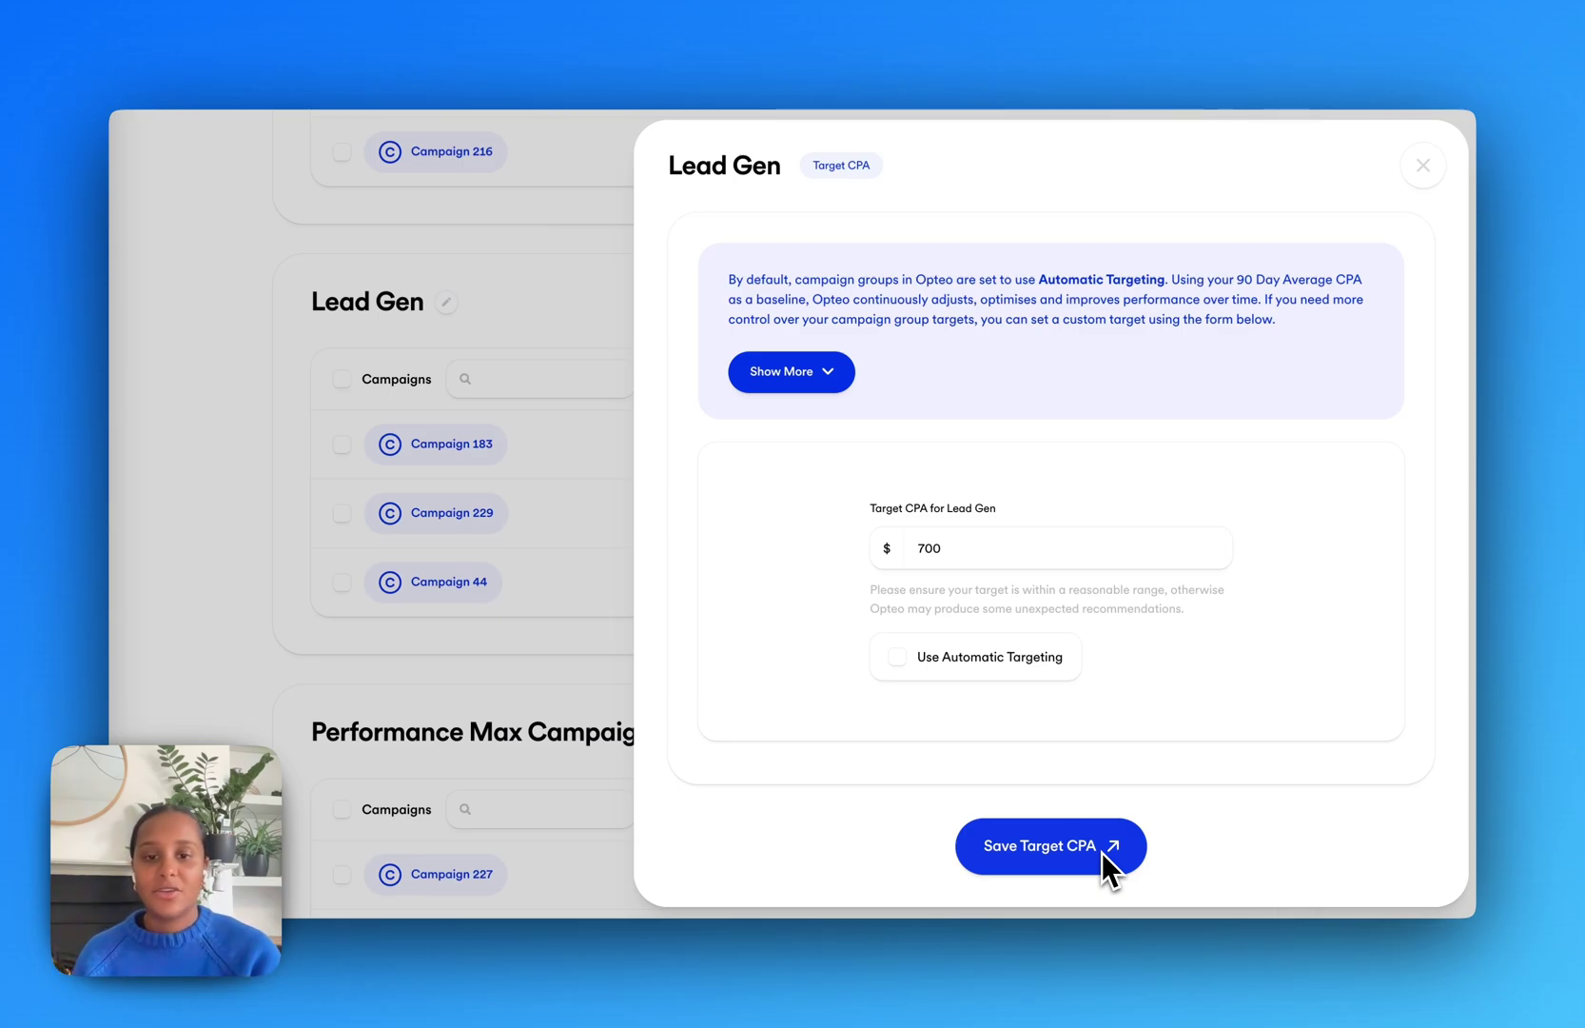
left_click(896, 656)
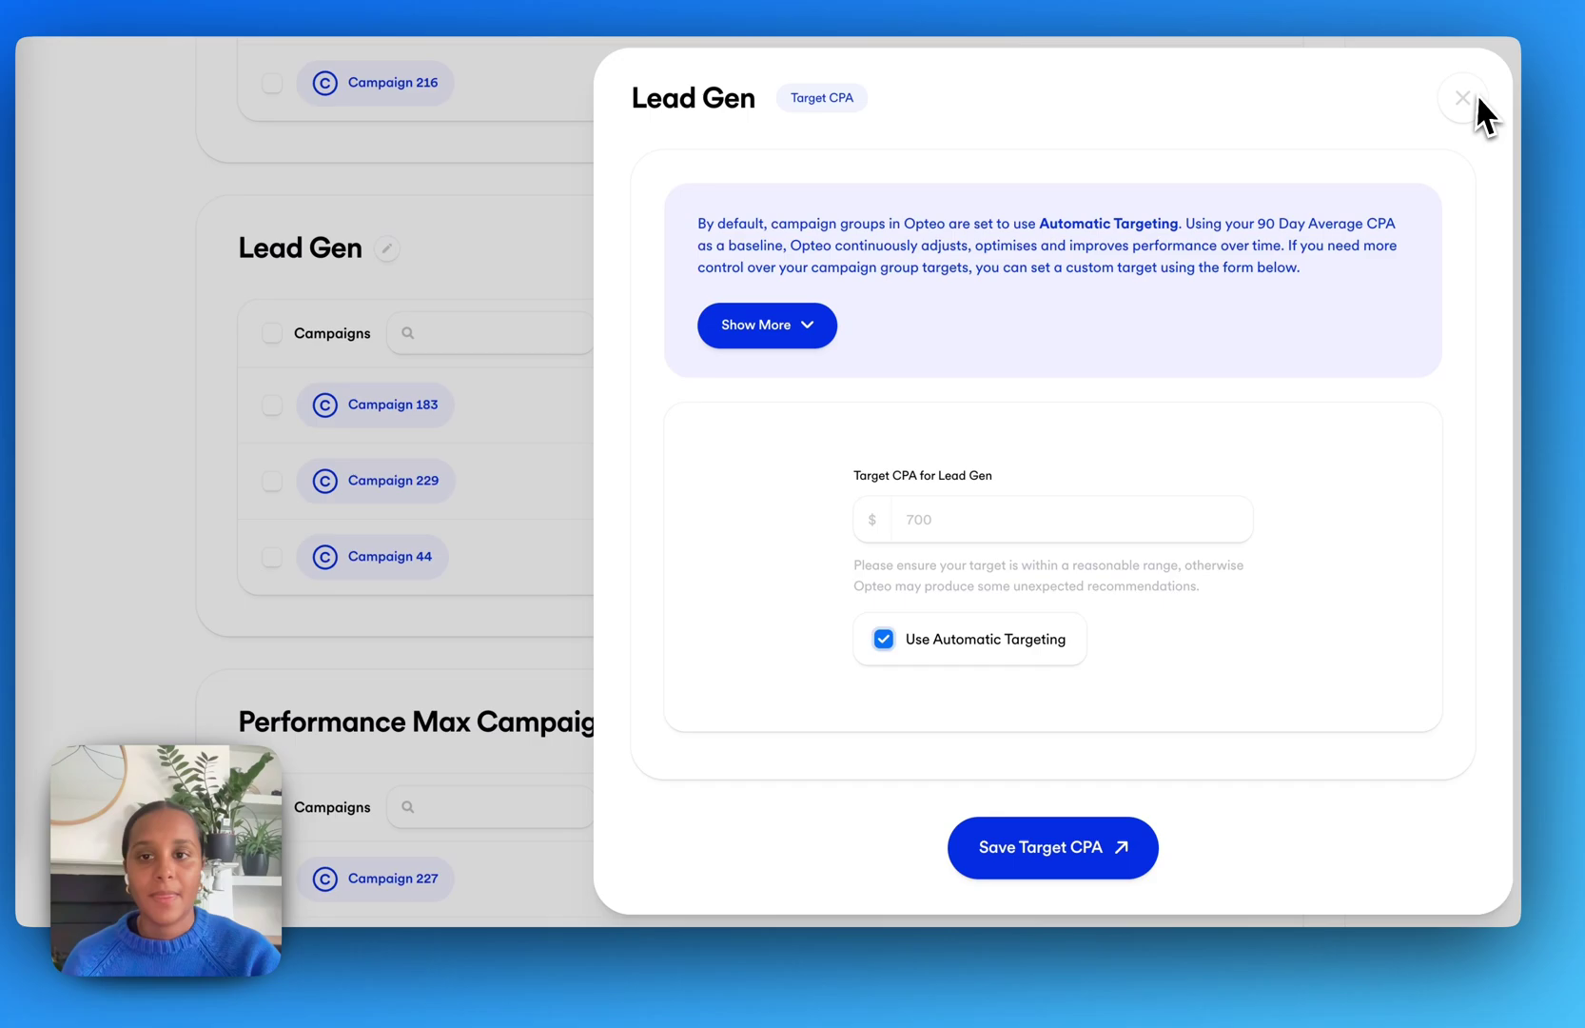
- Close the Lead Gen target CPA settings and leave the campaign groups setup
left_click(1472, 110)
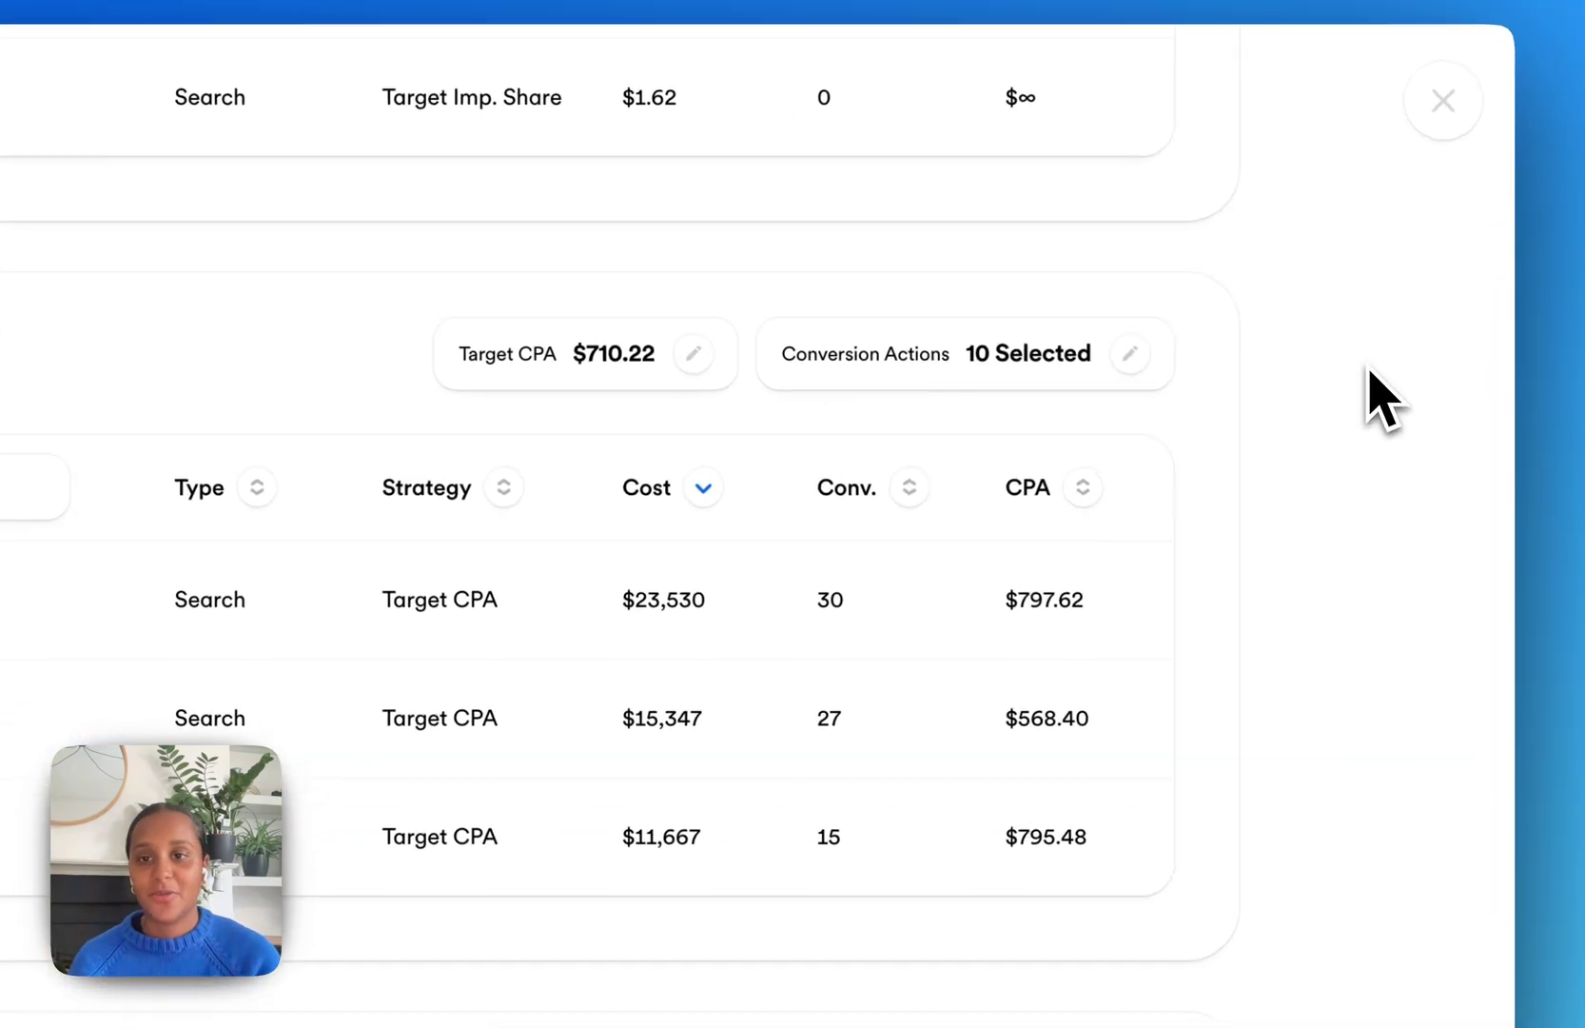
left_click(1438, 129)
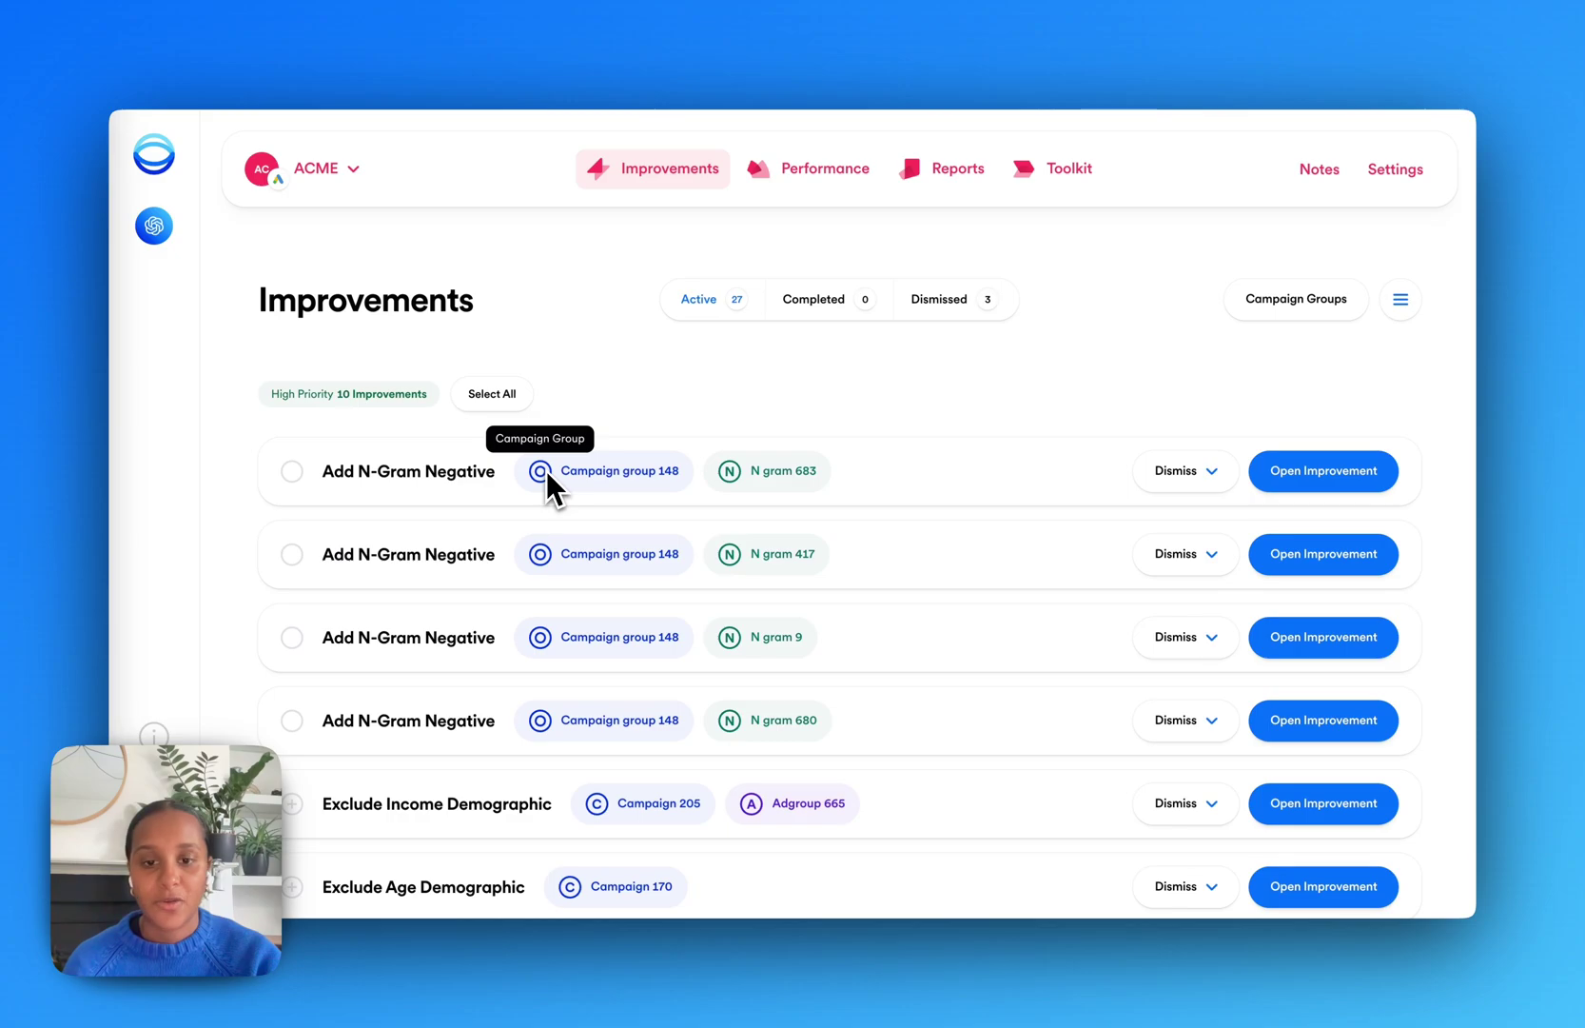
- Look through the high-priority improvements and the campaign groups, campaigns and ad groups they apply to
scroll(657, 597, "down", 2)
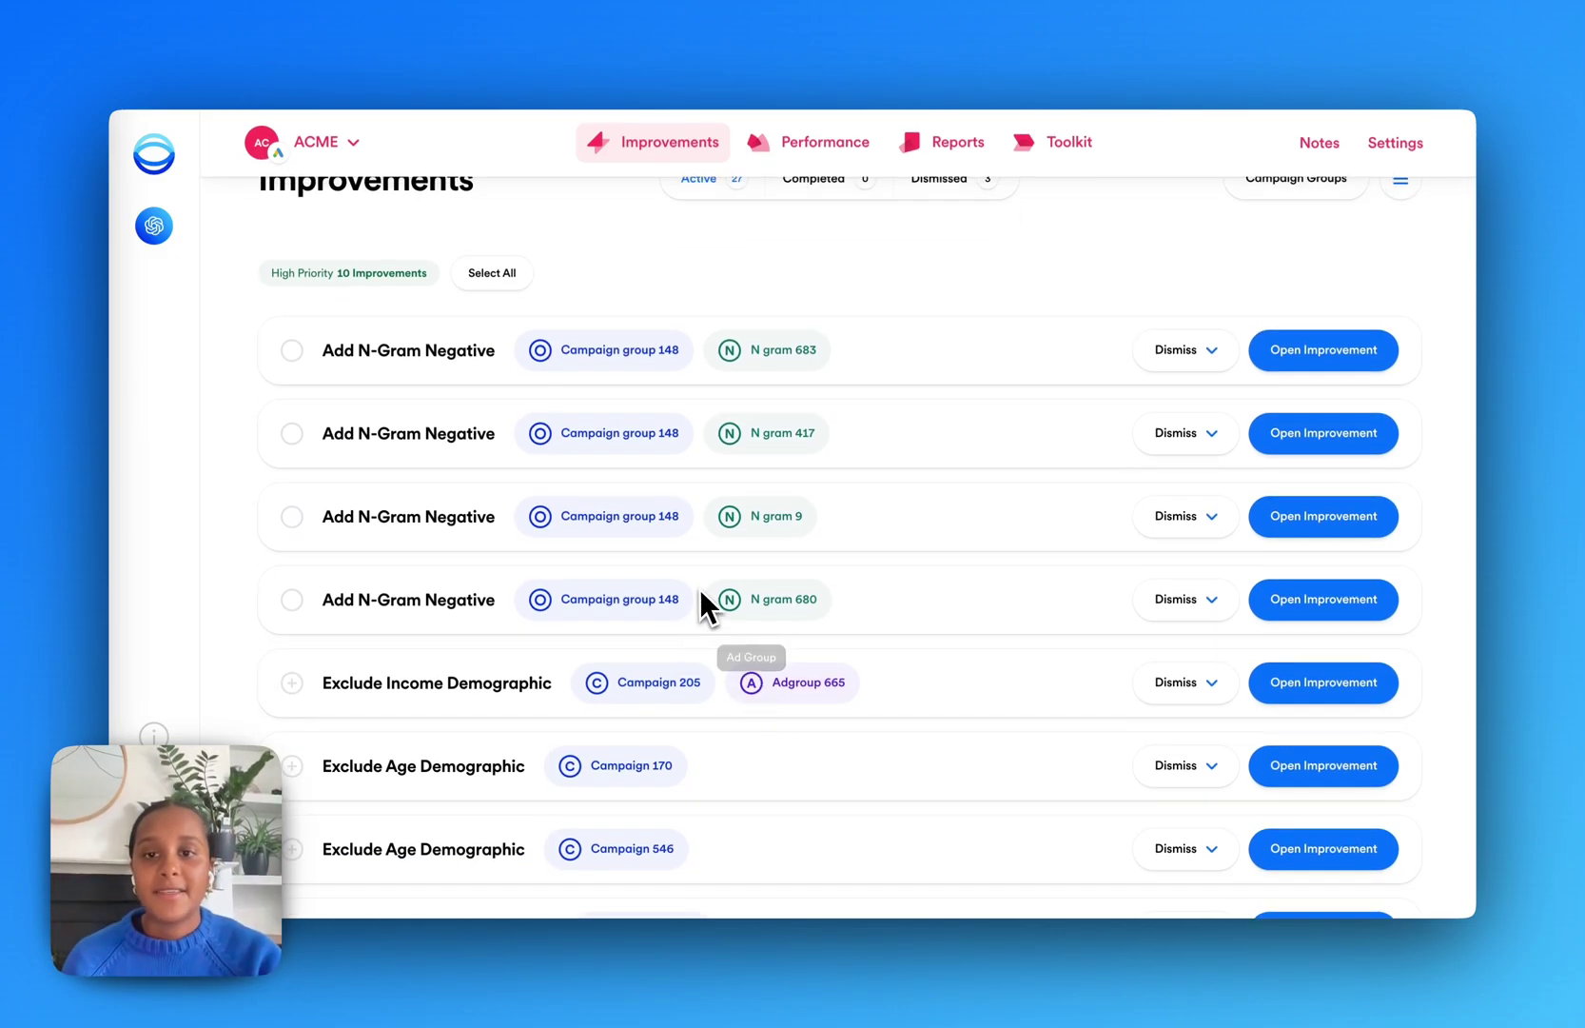
scroll(555, 283, "up", 1)
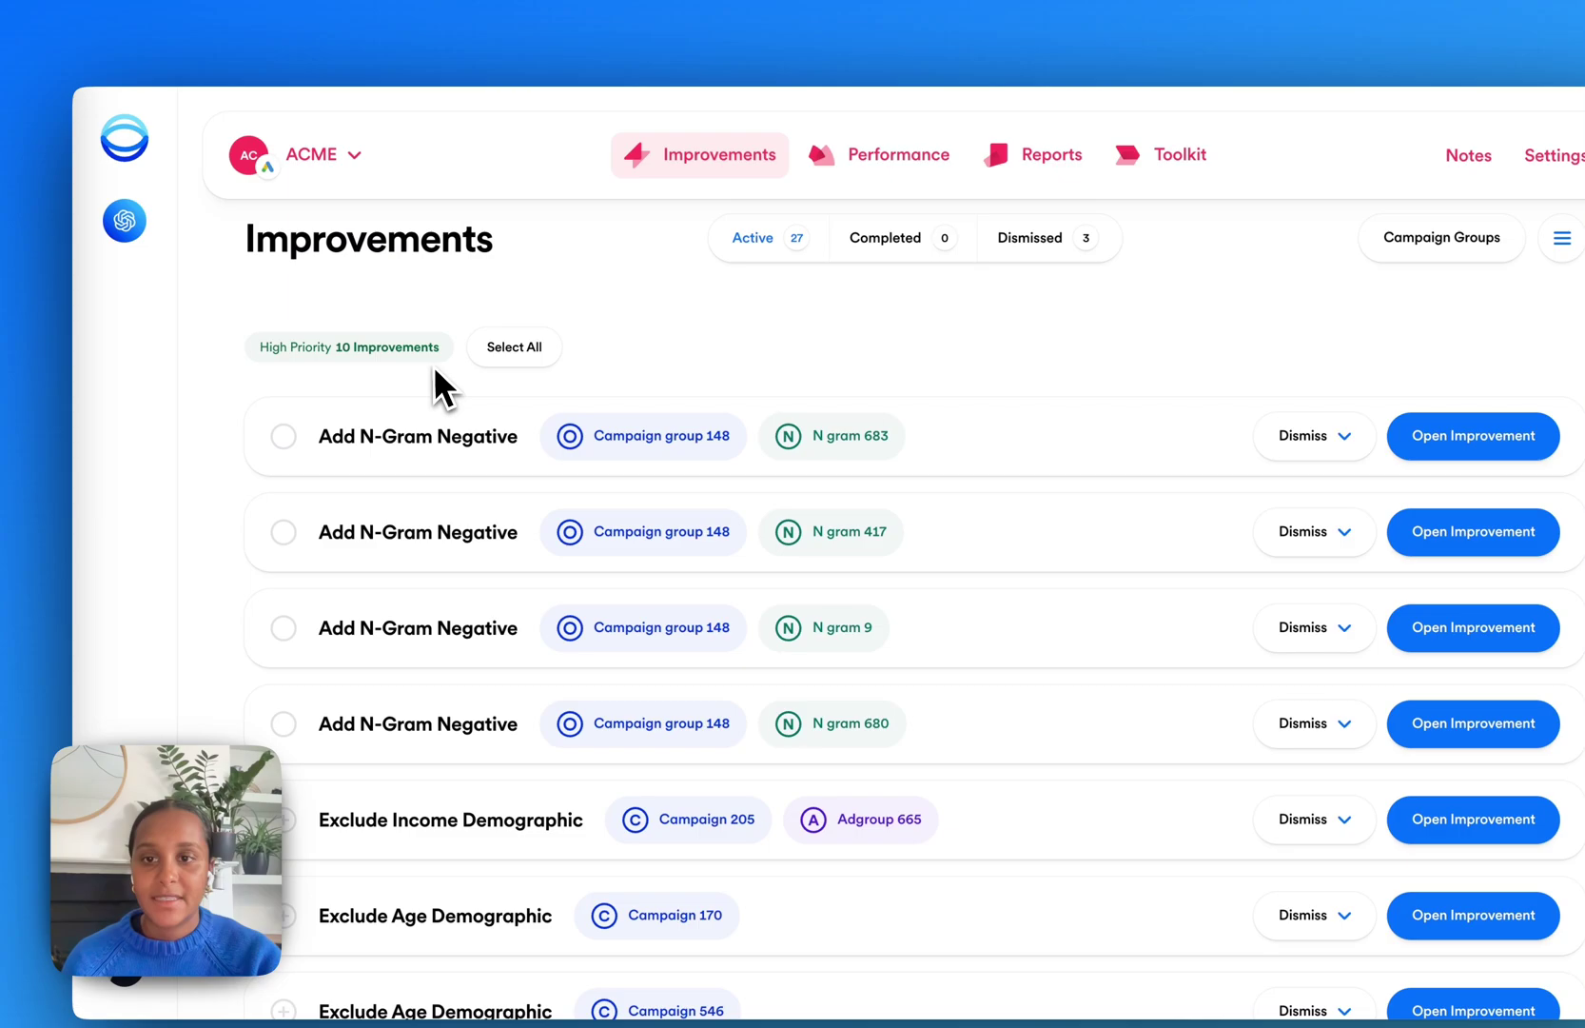
left_click_drag(425, 334, 275, 343)
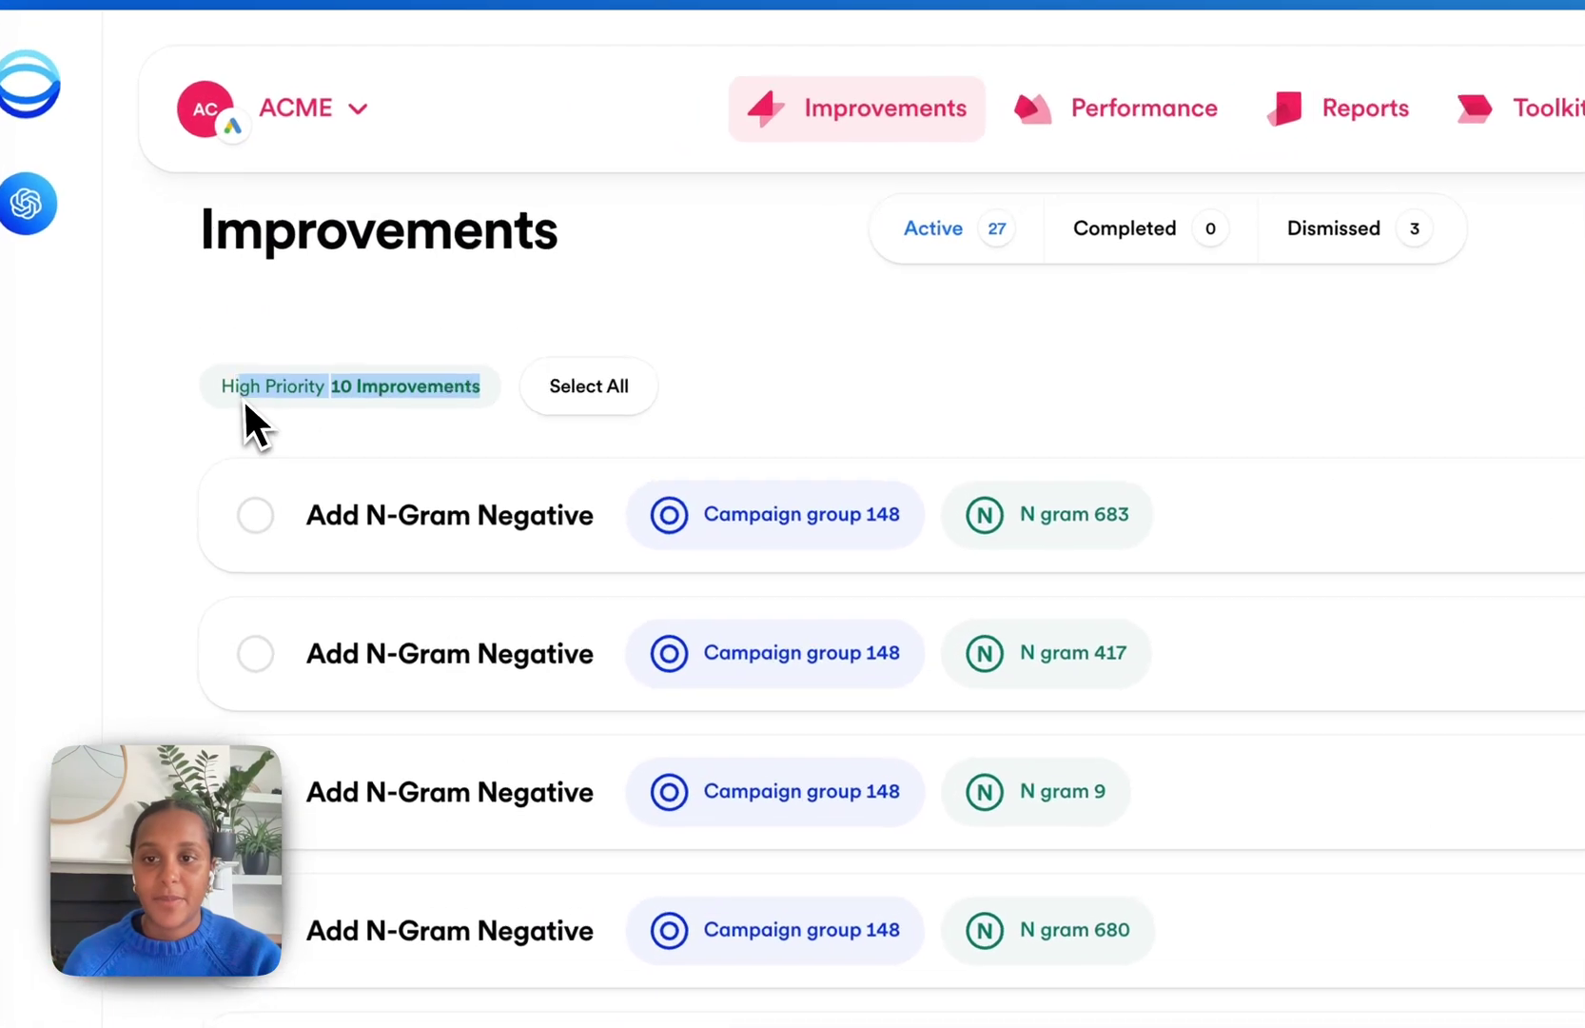
left_click(797, 453)
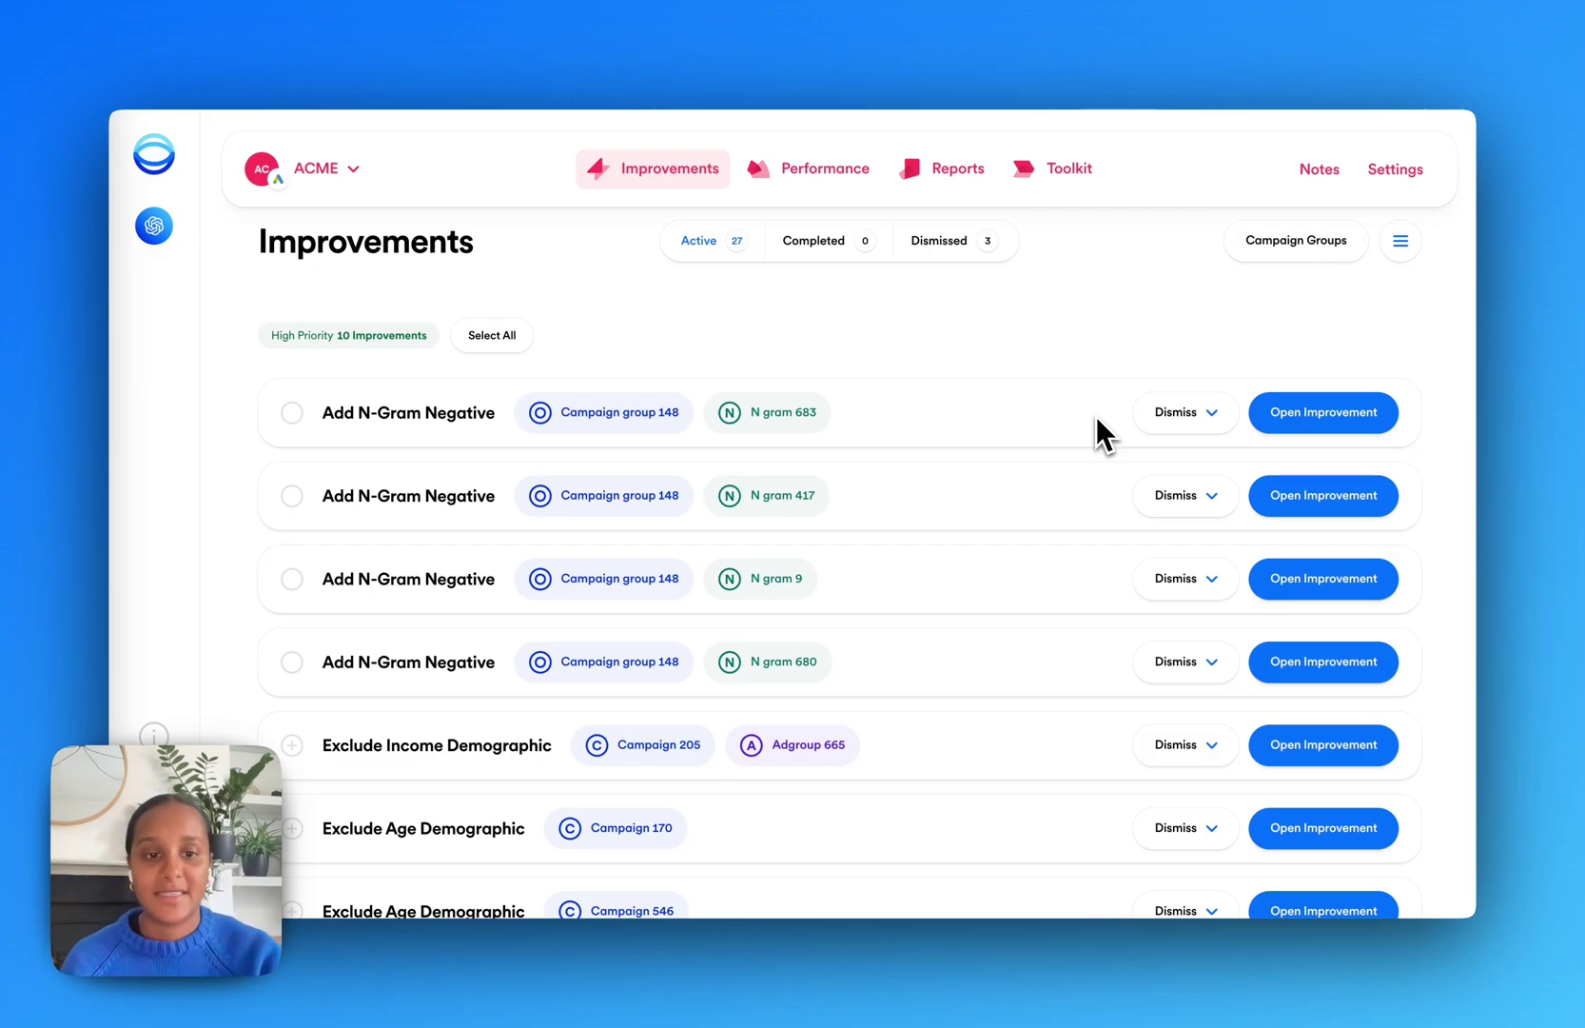
scroll(715, 508, "down", 5)
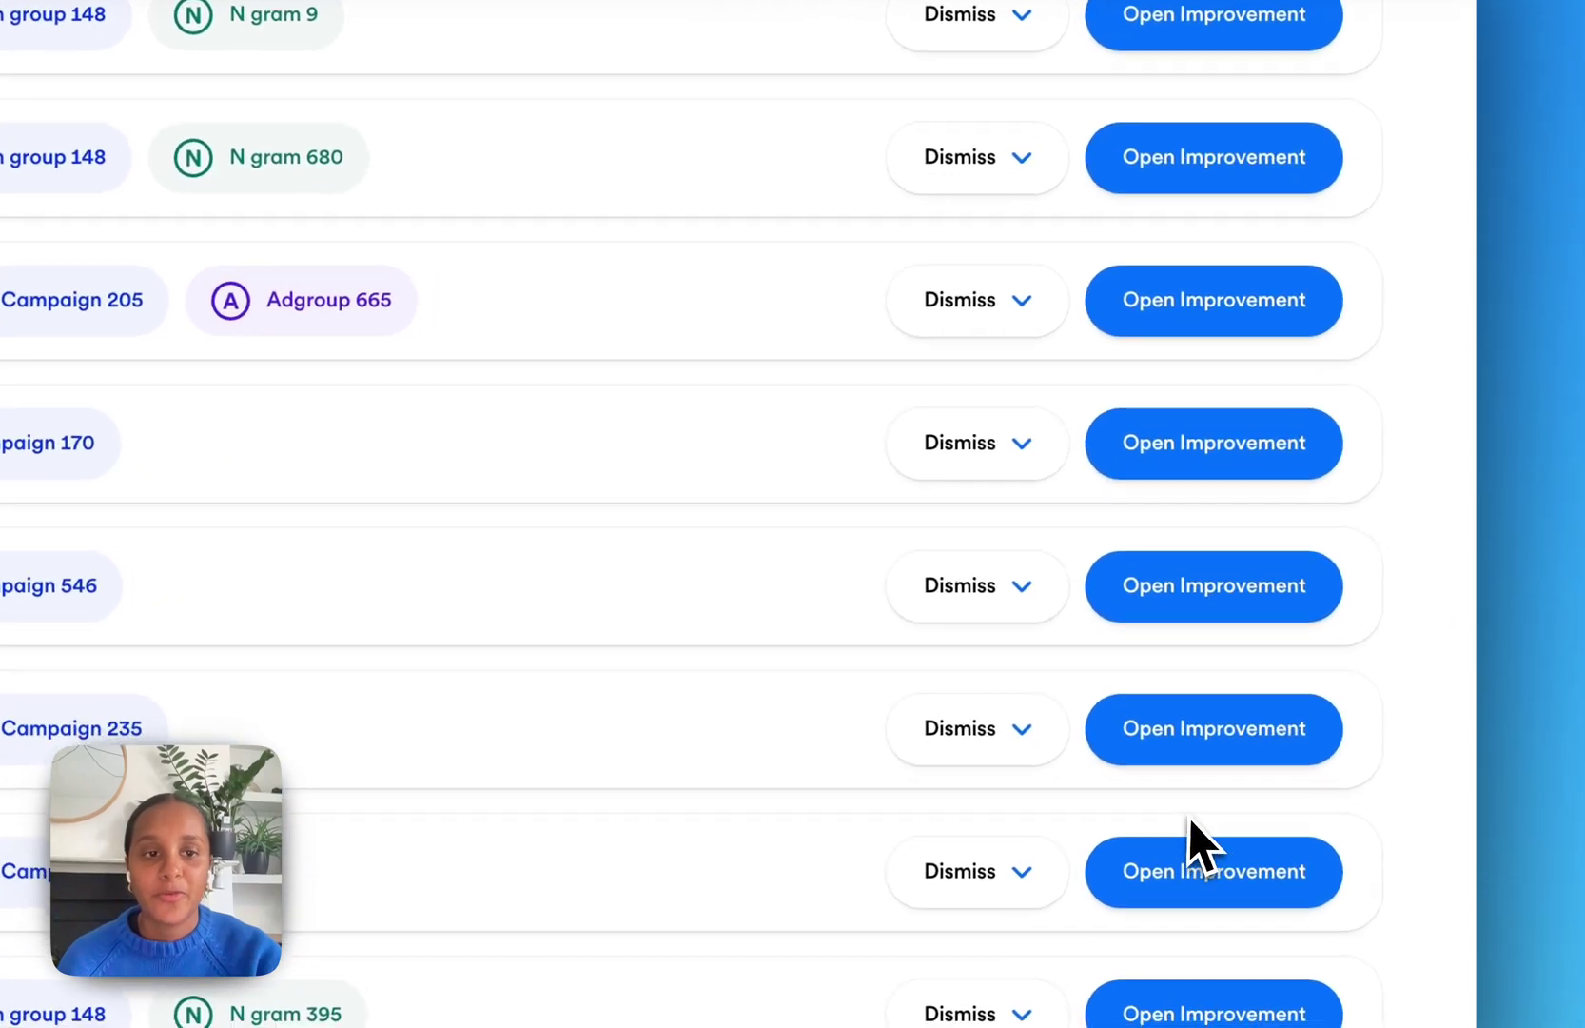
- Open the Exclude Age Demographic improvement for Campaign 170 and review its recommendation and all affected ad groups
left_click(1196, 392)
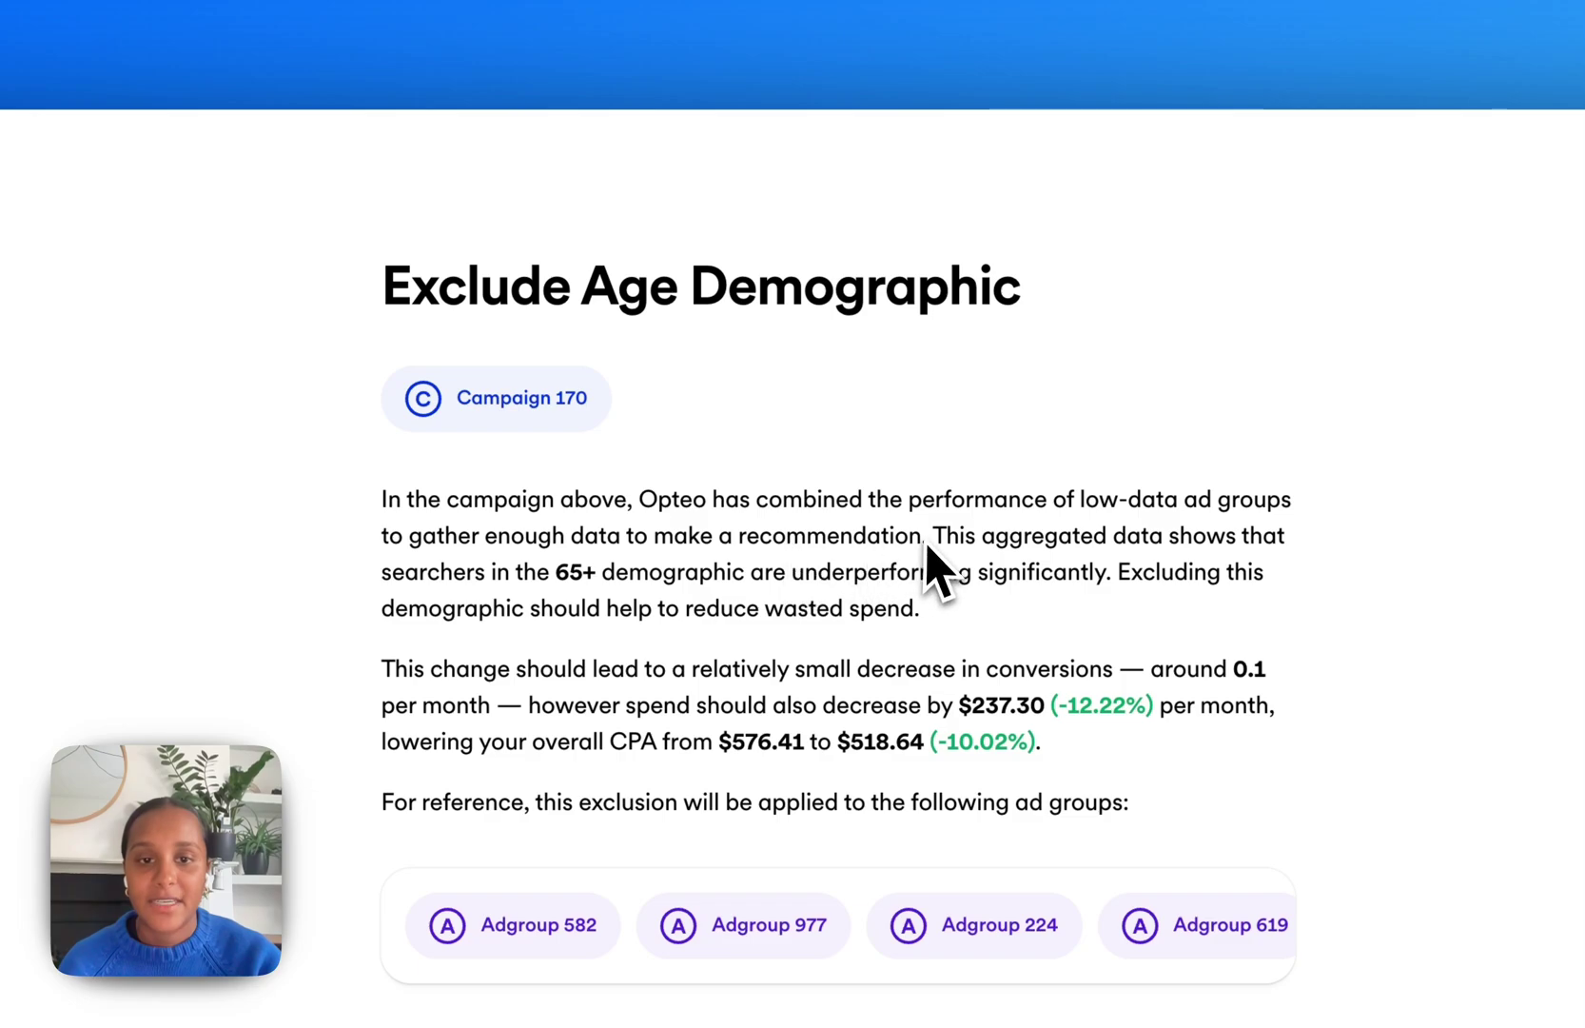
scroll(937, 566, "down", 1)
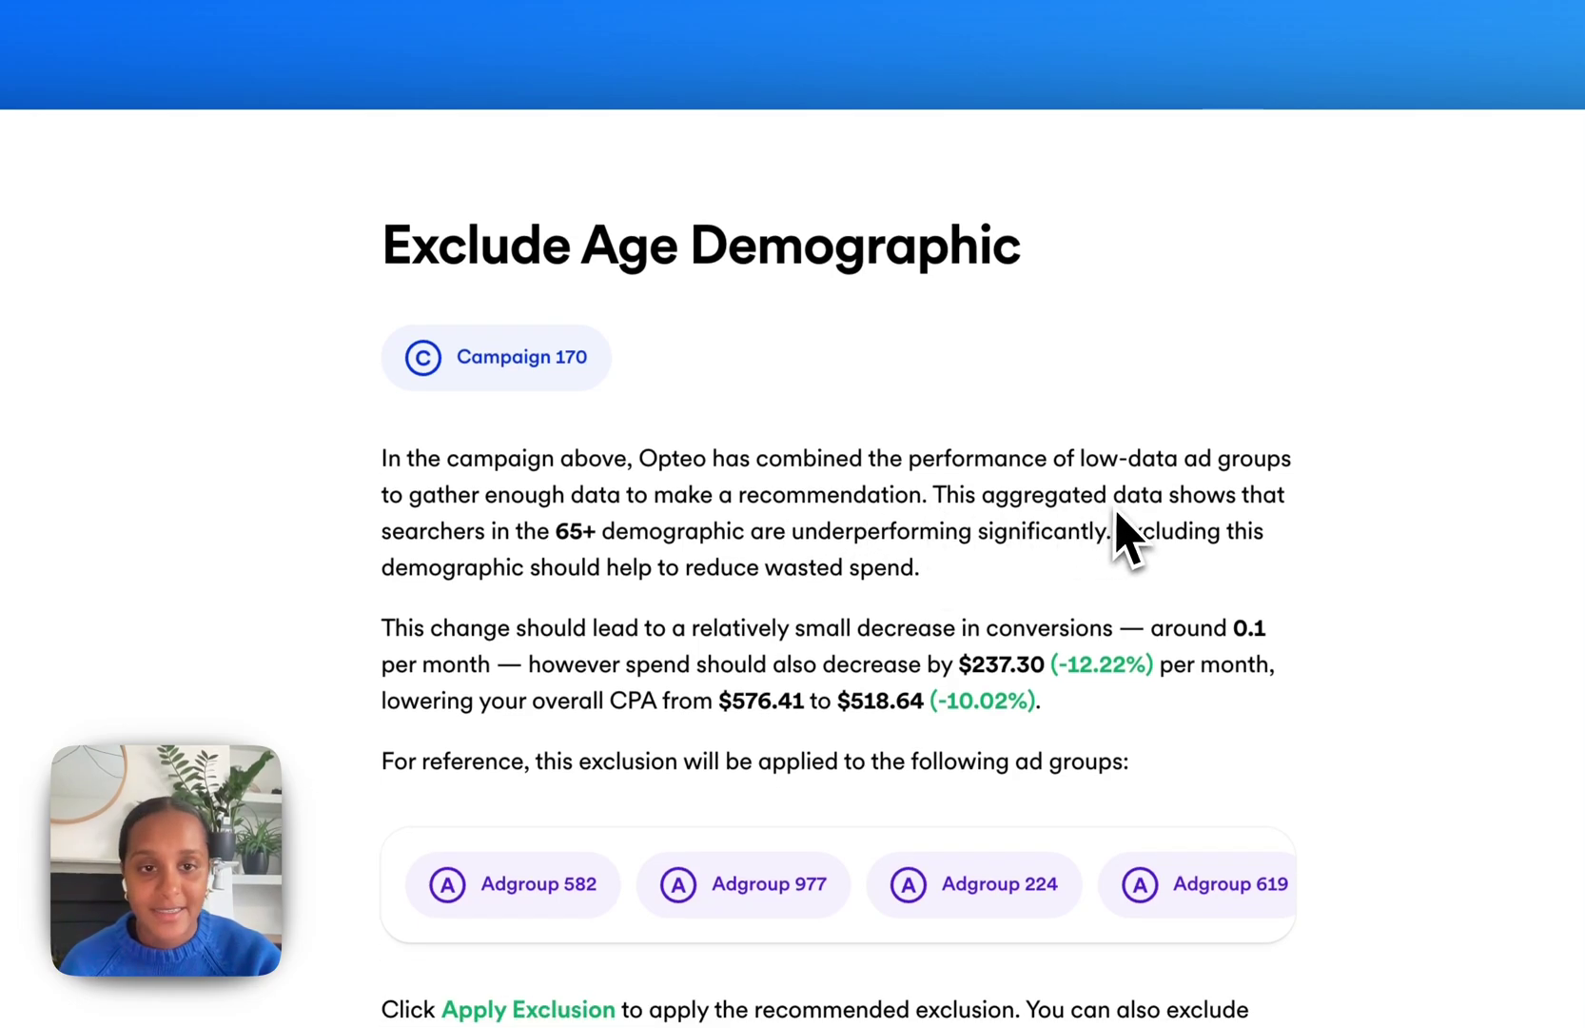
scroll(490, 530, "down", 1)
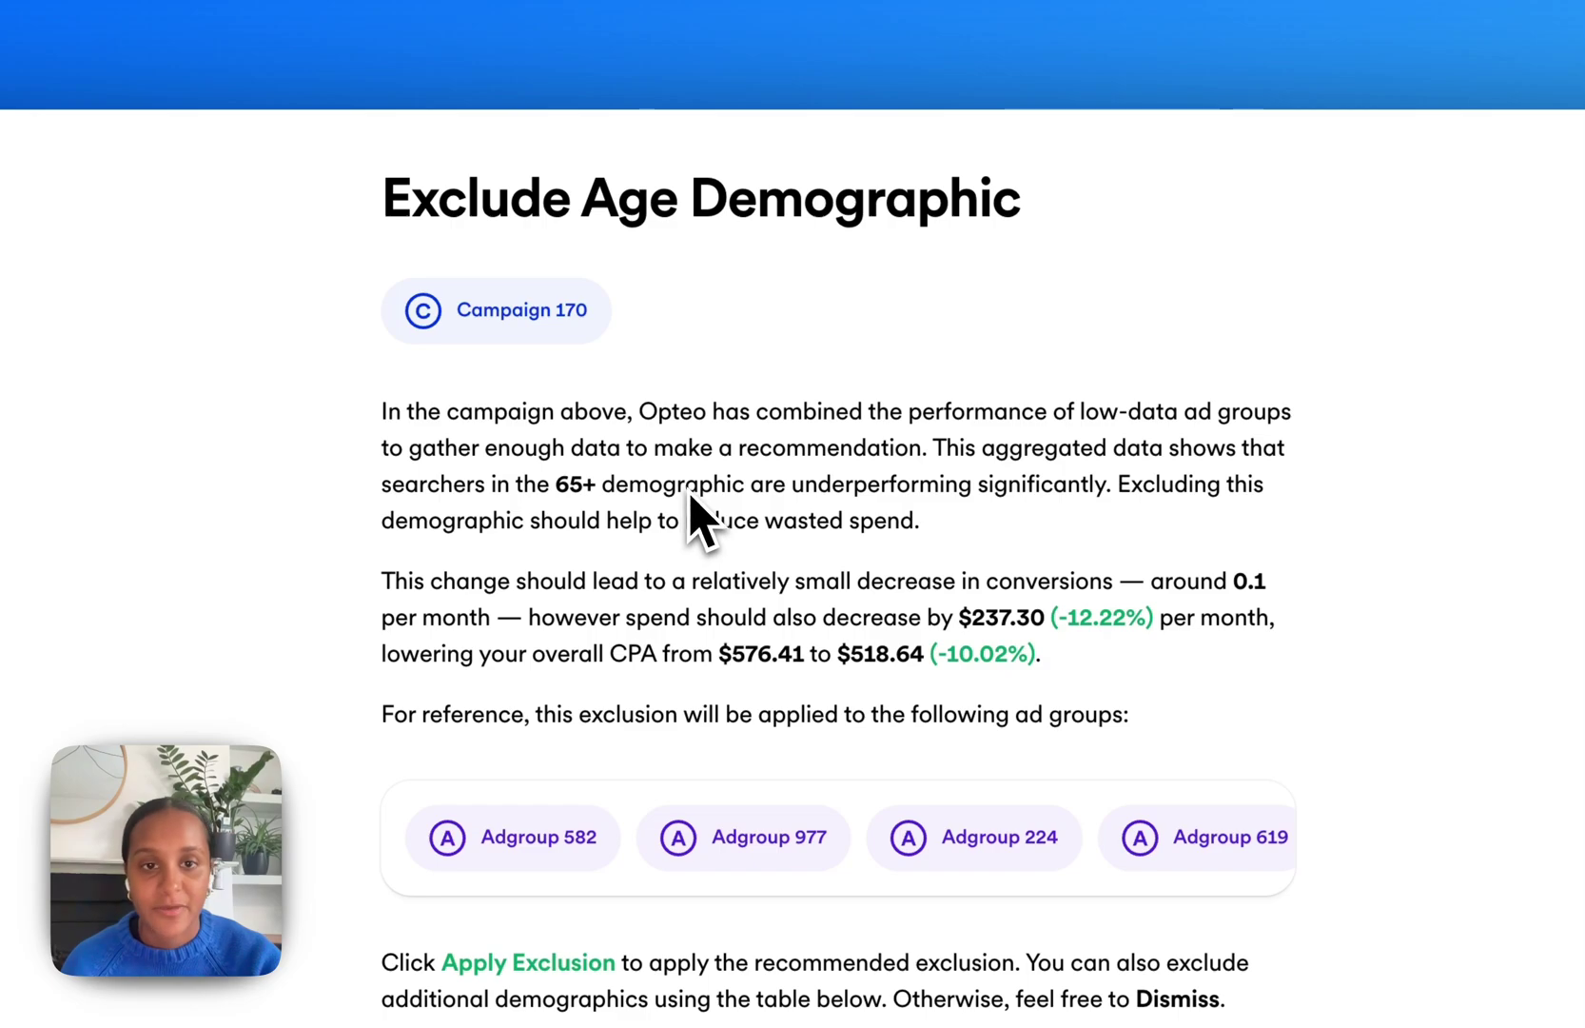
scroll(1075, 533, "down", 1)
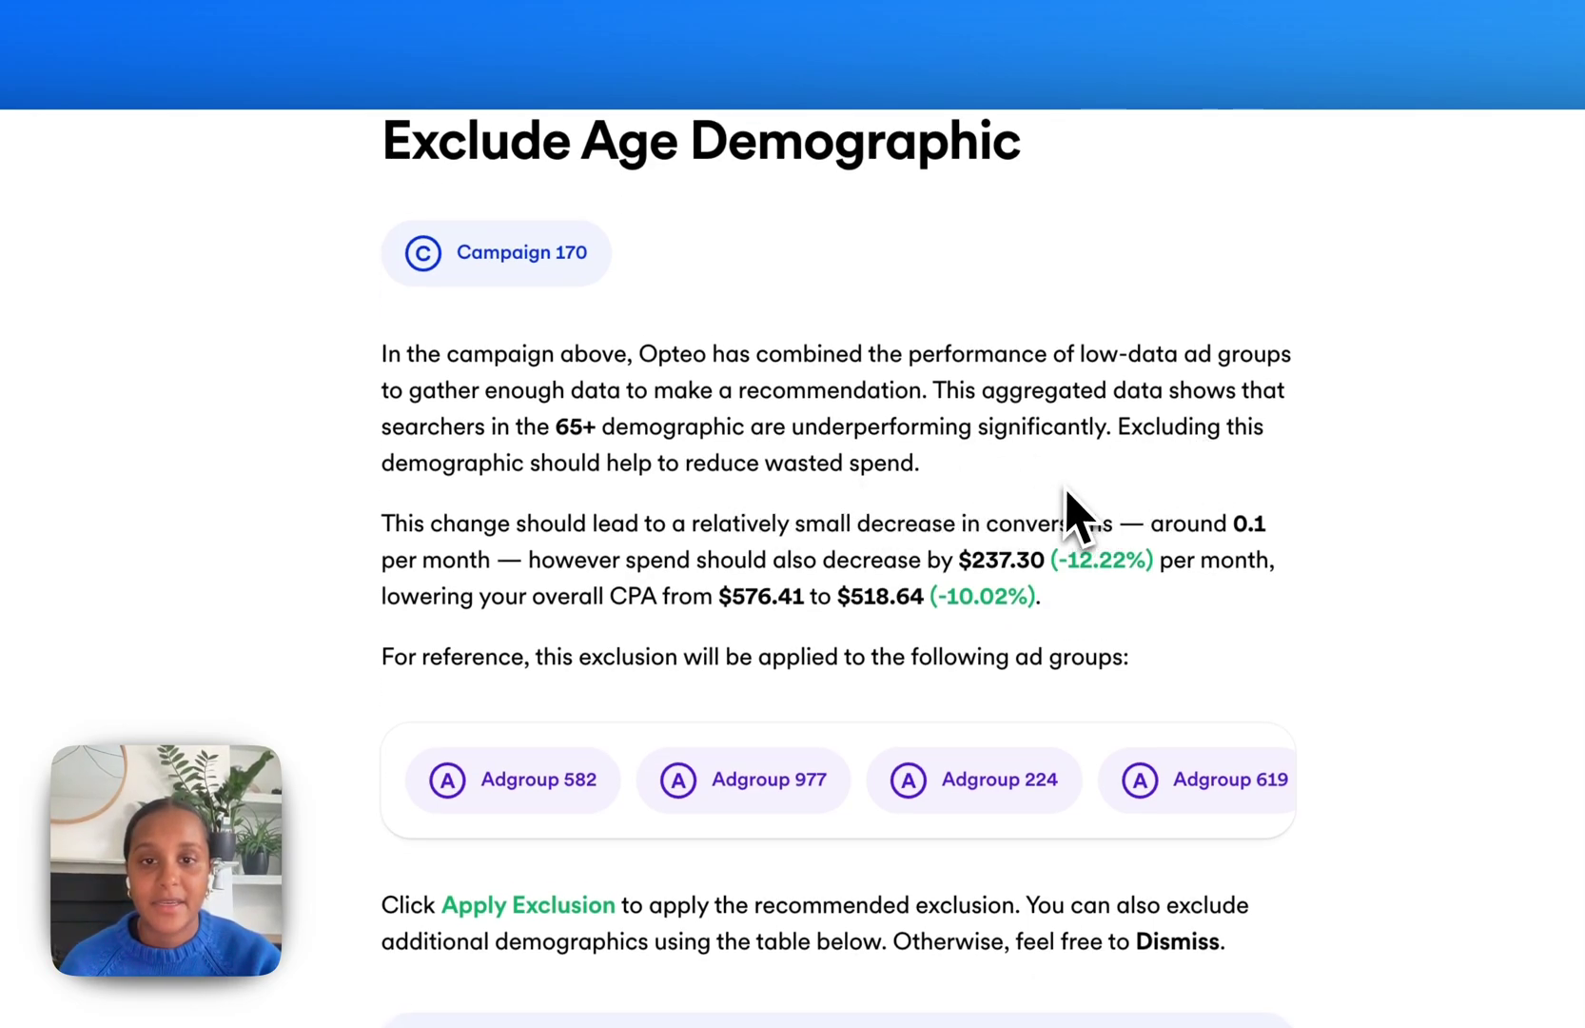
scroll(1068, 505, "down", 2)
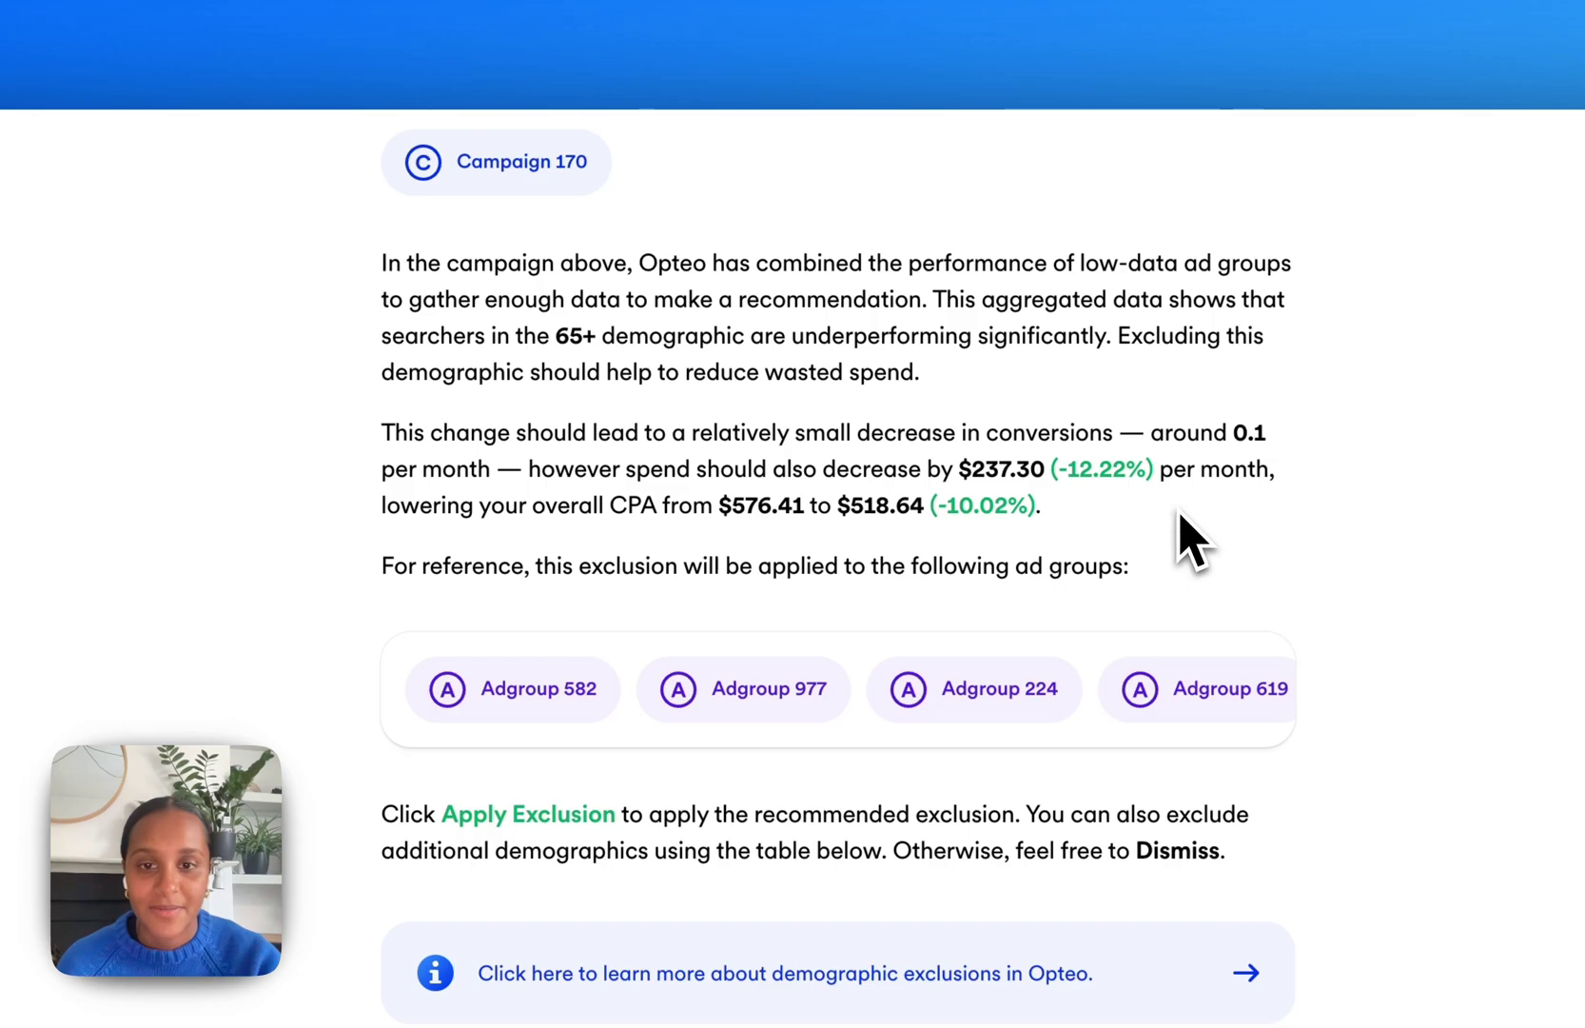
scroll(1180, 518, "down", 1)
scroll(609, 683, "right", 5)
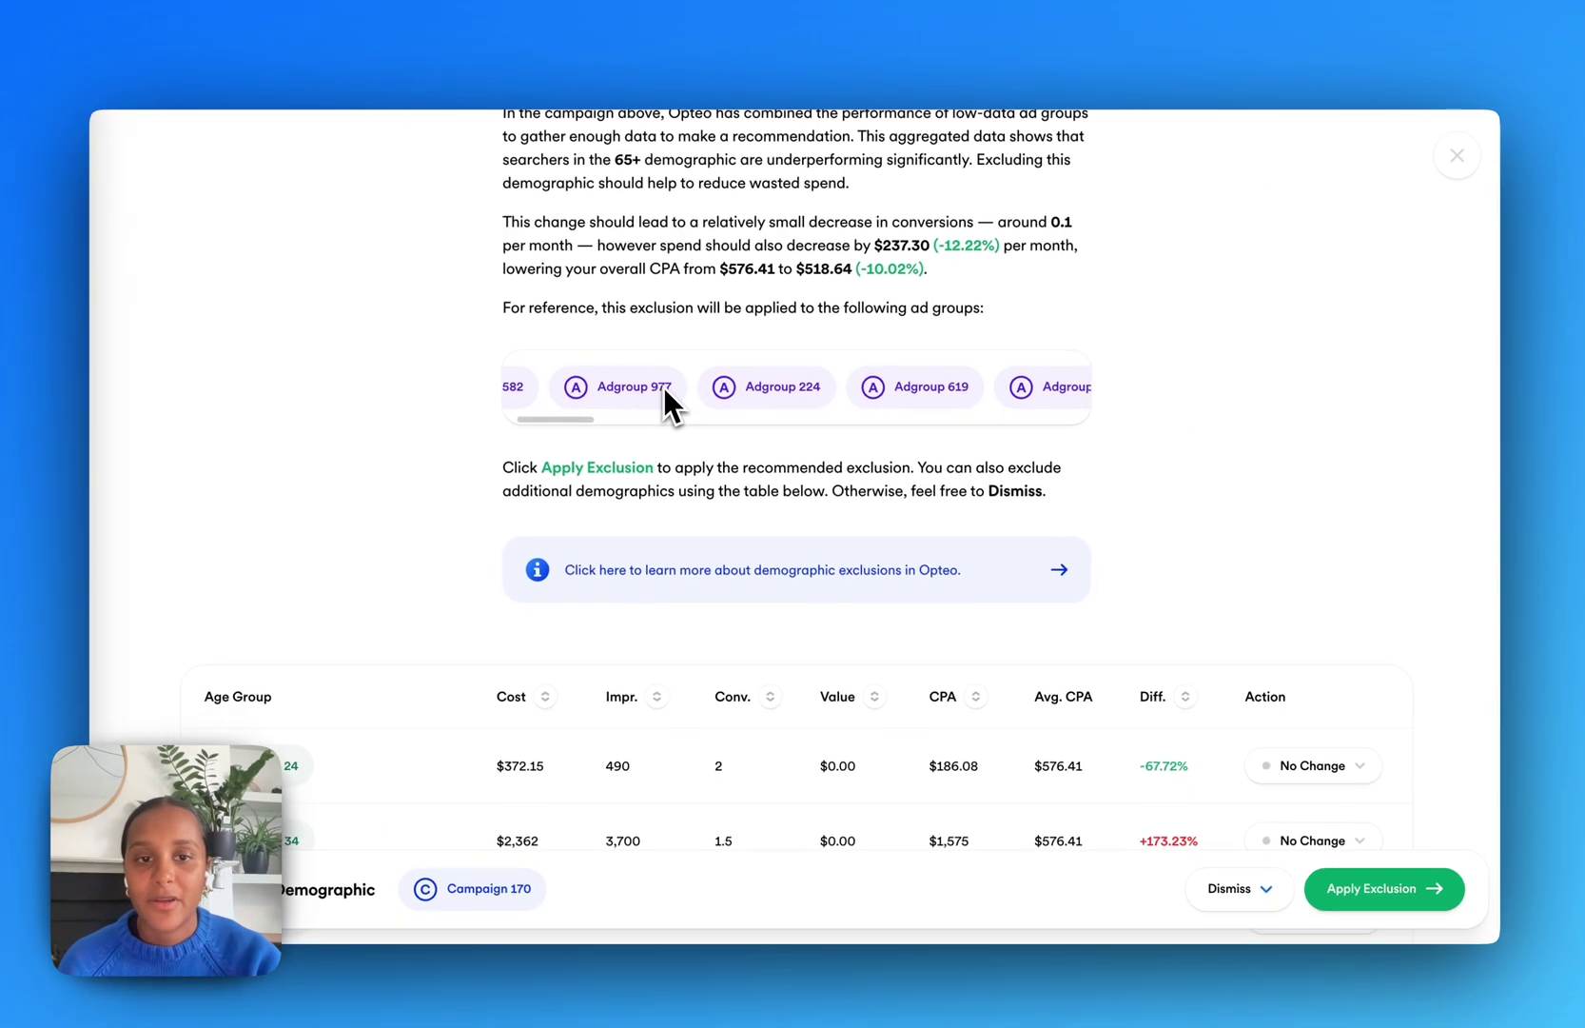
scroll(665, 381, "right", 10)
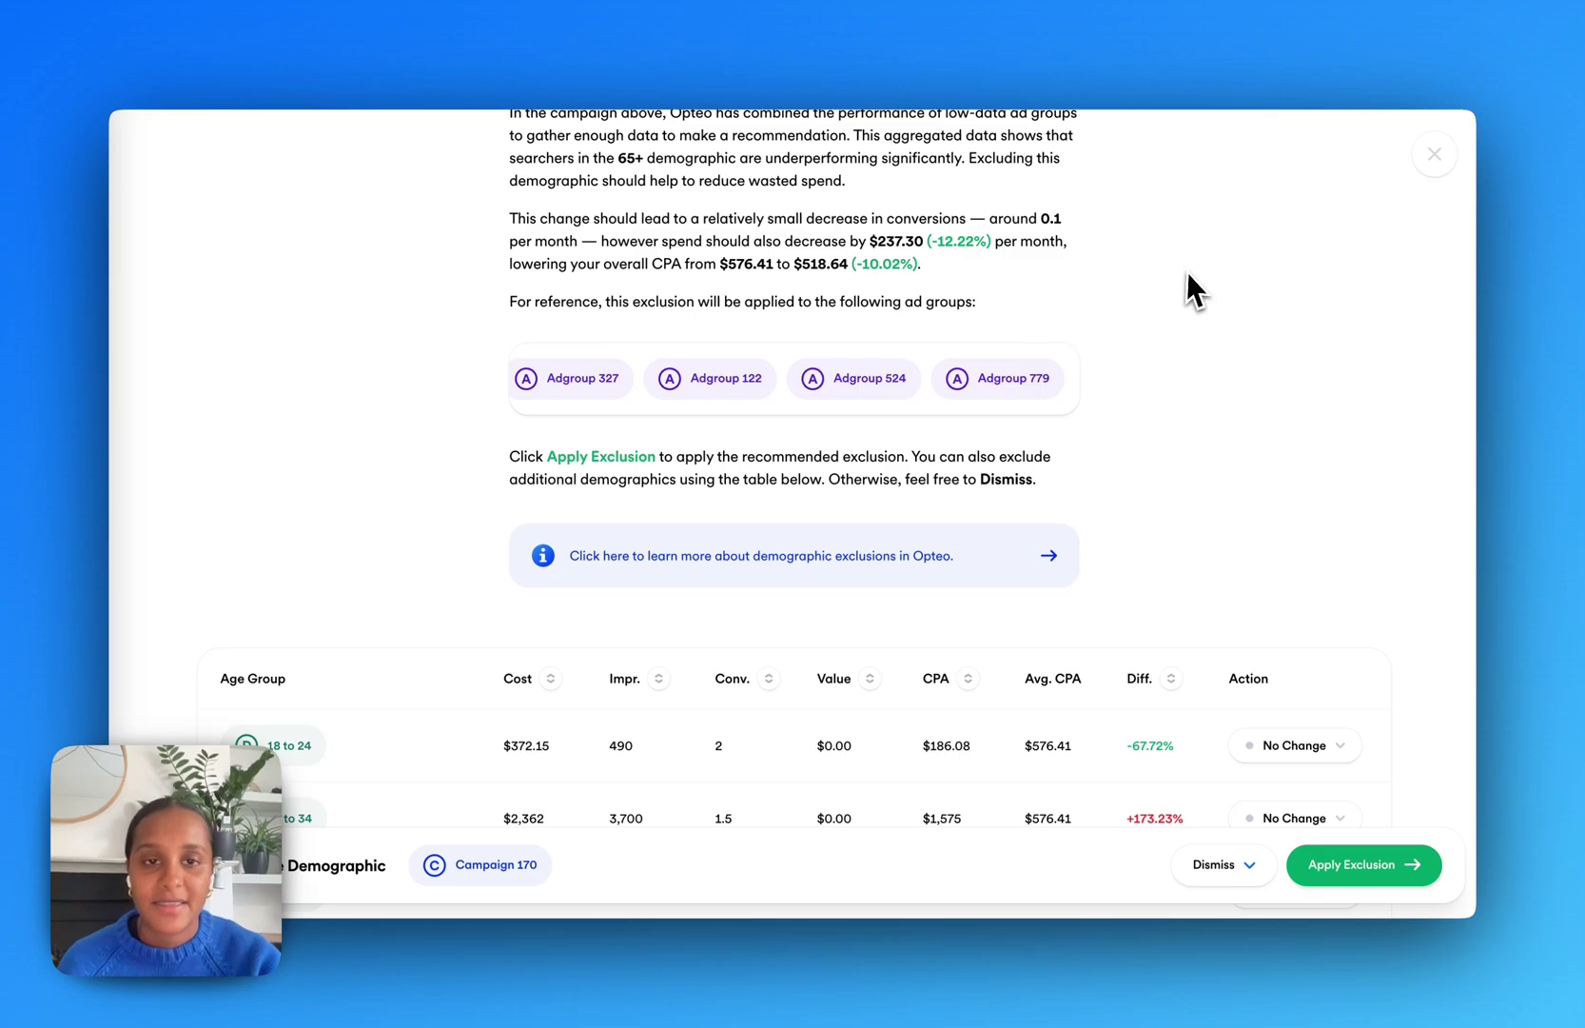
- Examine the age group table of the Campaign 170 improvement, especially the 65+ row's performance and action
scroll(1217, 265, "down", 5)
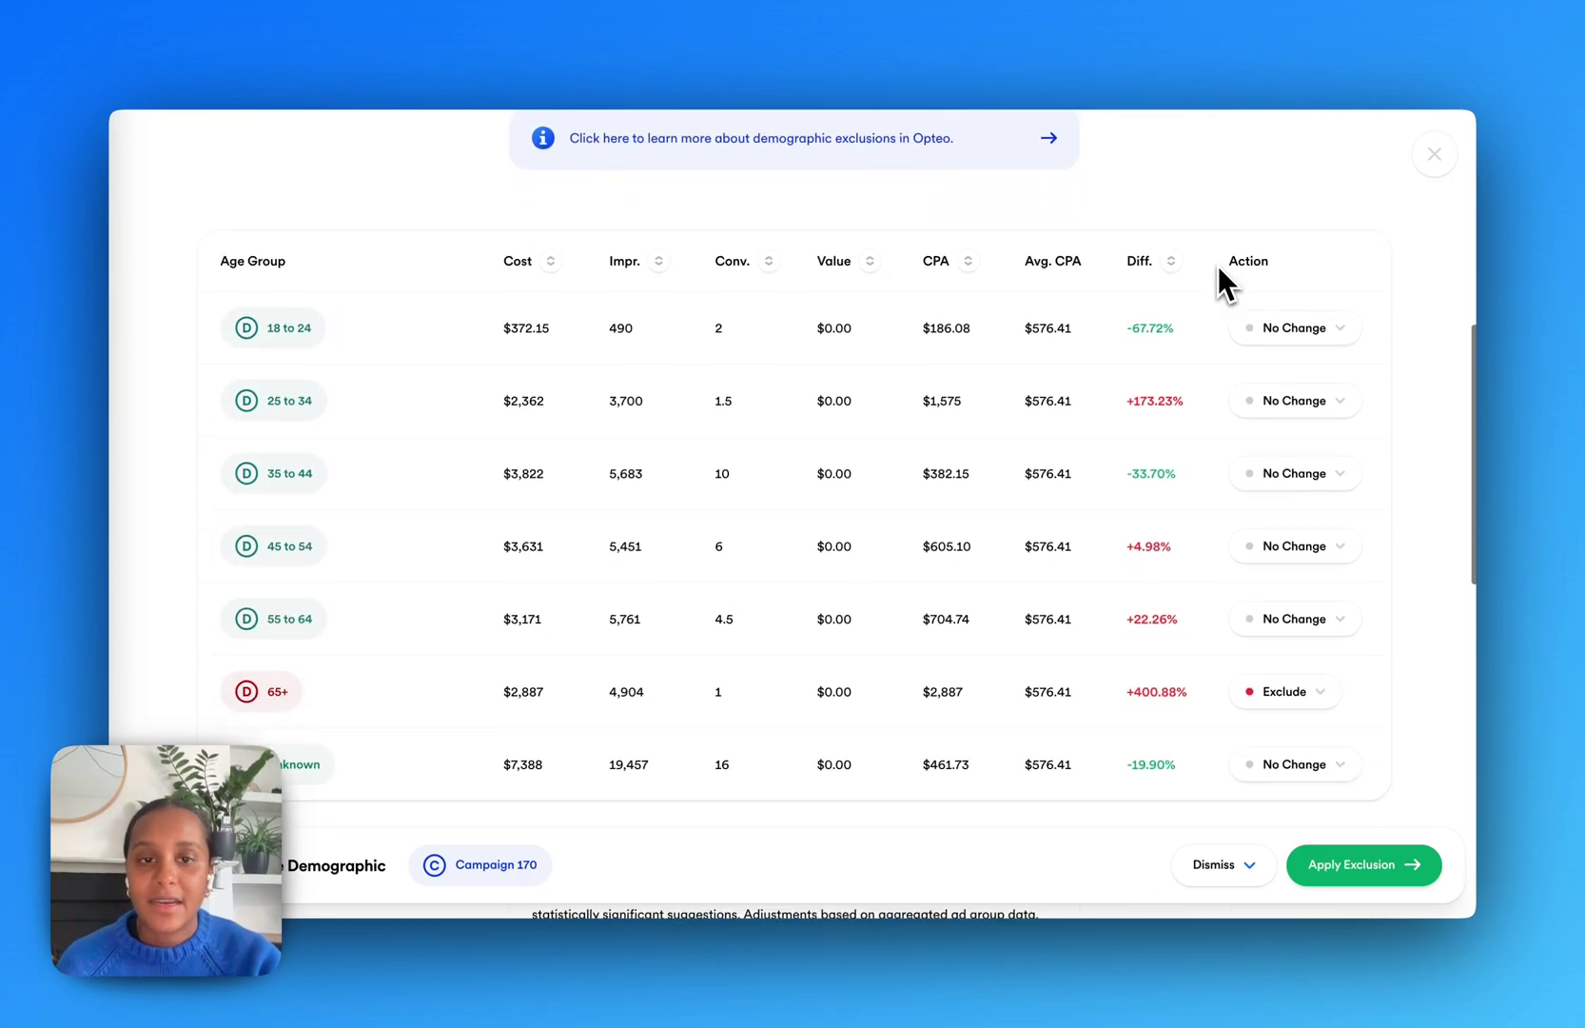
scroll(1217, 266, "down", 1)
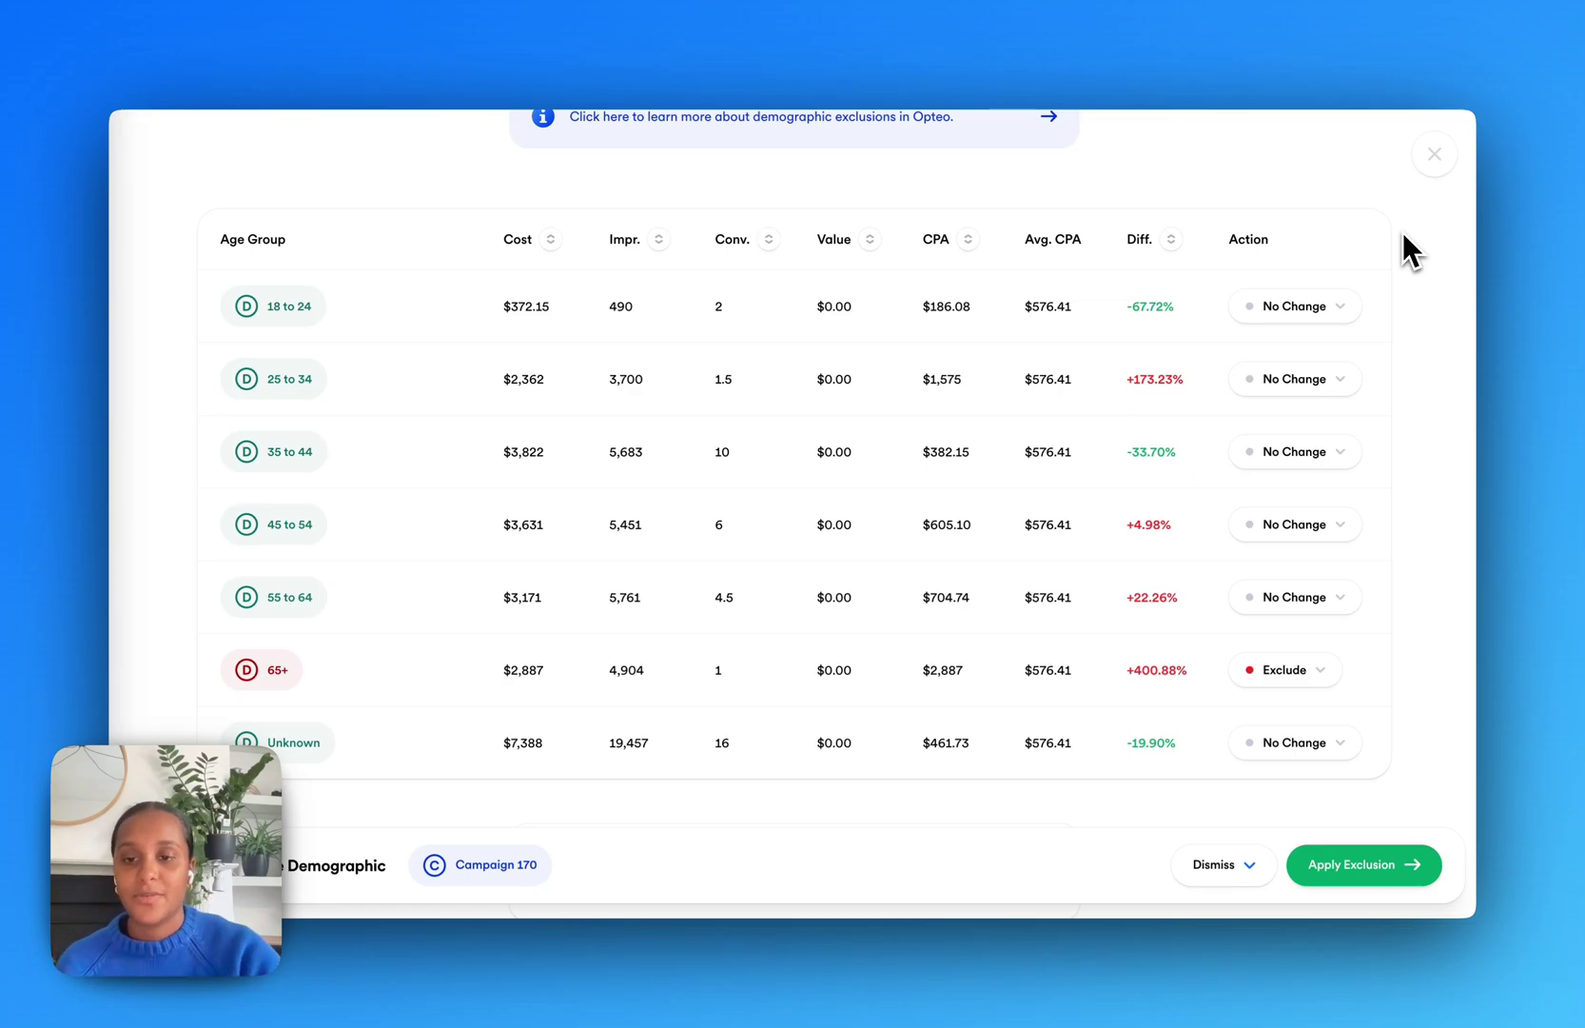
double_click(273, 672)
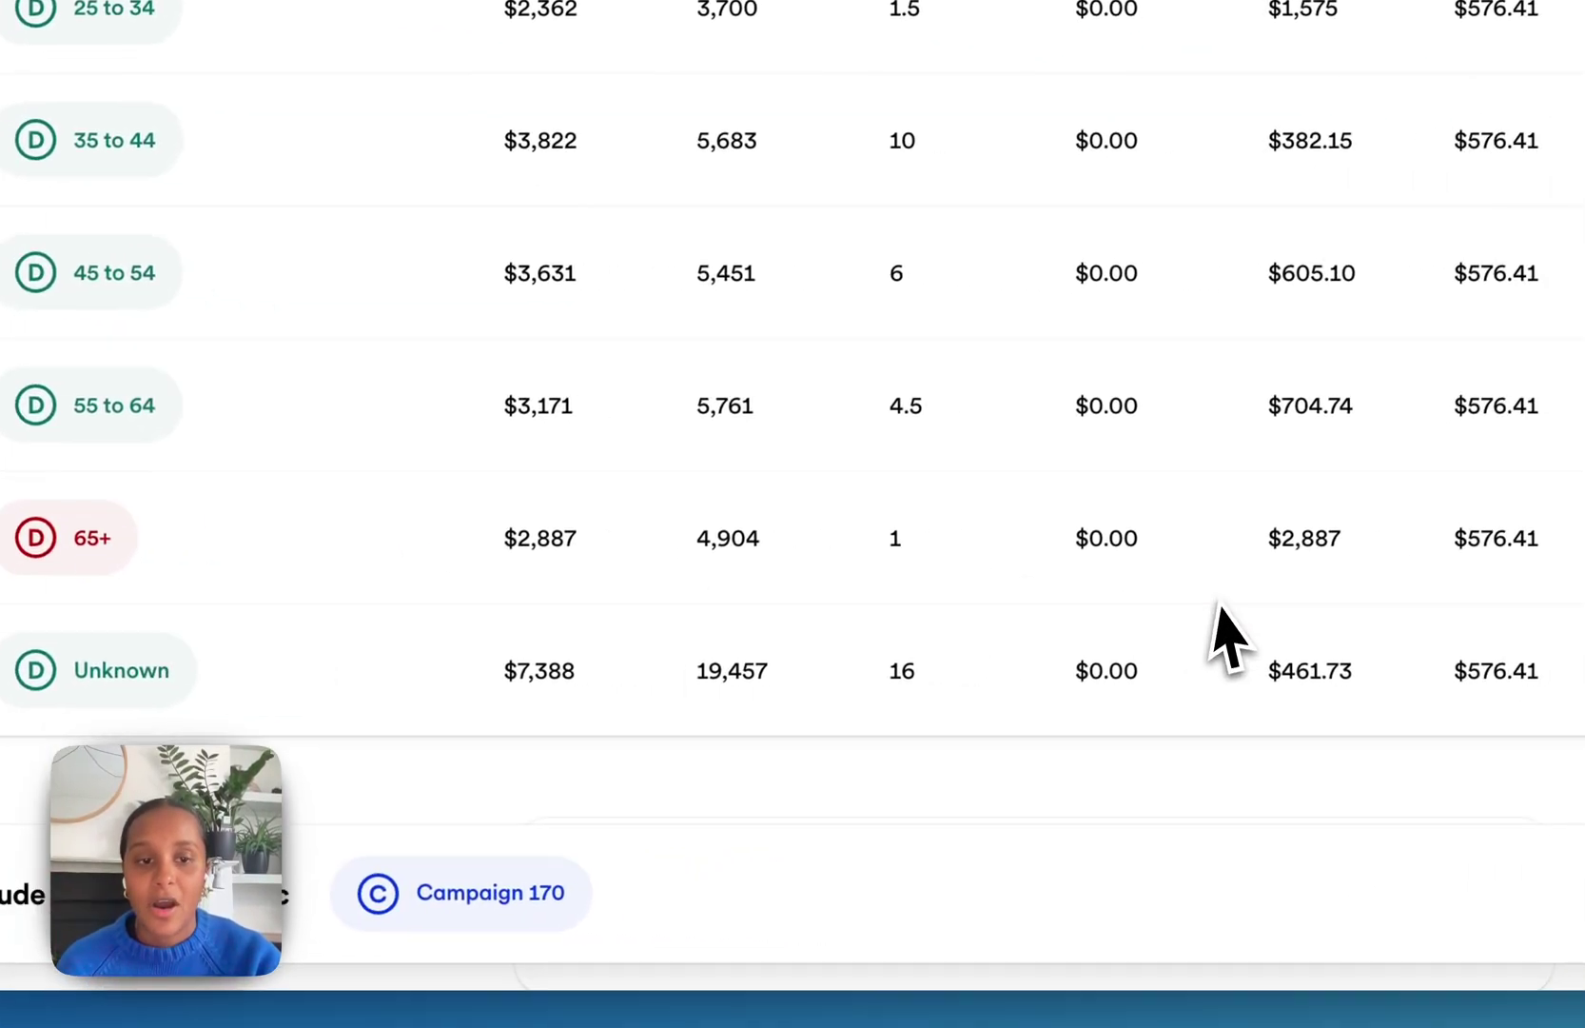
double_click(1084, 511)
left_click(1042, 550)
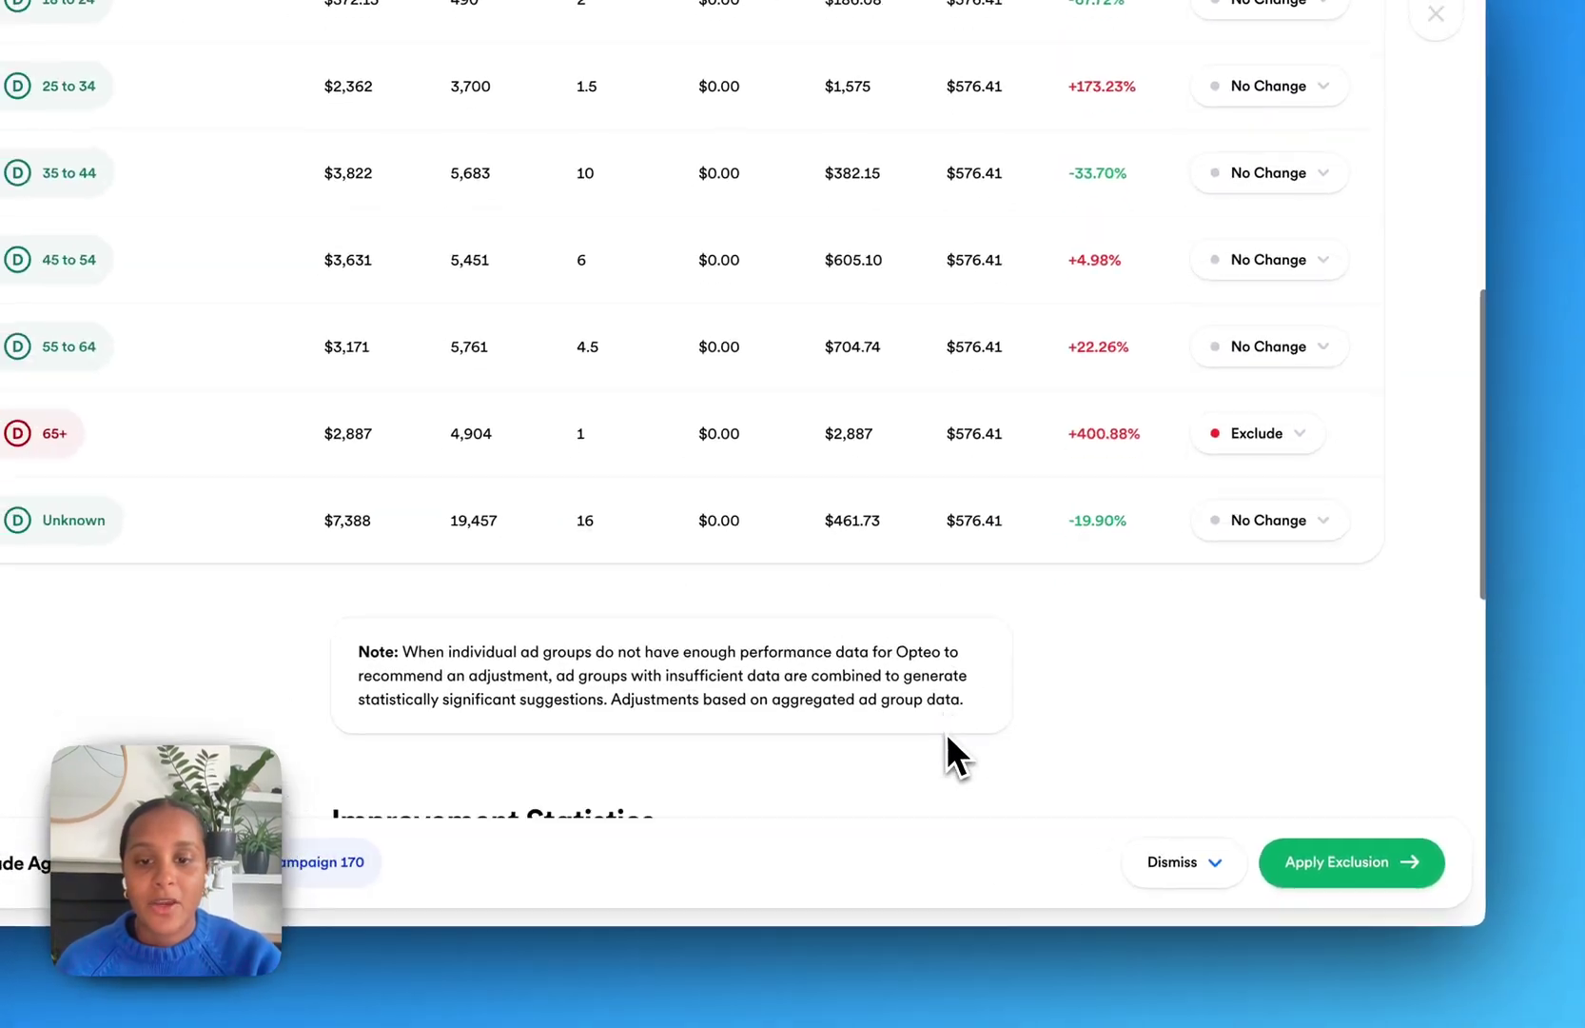
- Compare the demographic CPA and the combined ad groups CPA in the improvement statistics
scroll(1020, 756, "down", 5)
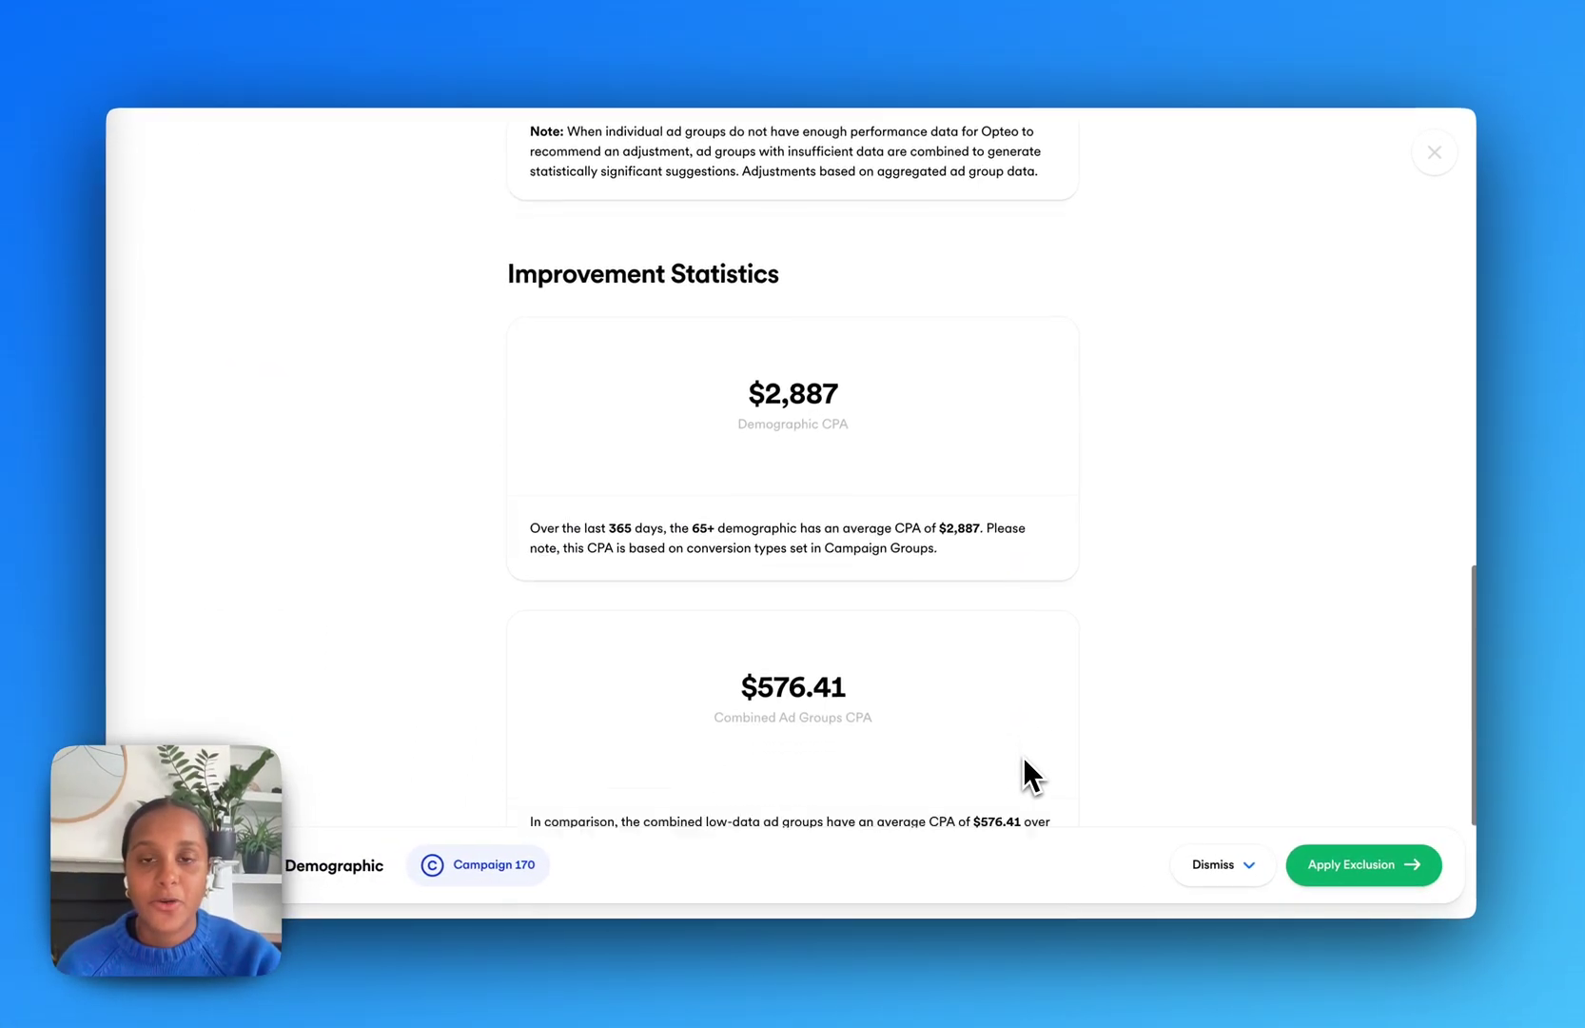
left_click_drag(782, 209, 510, 211)
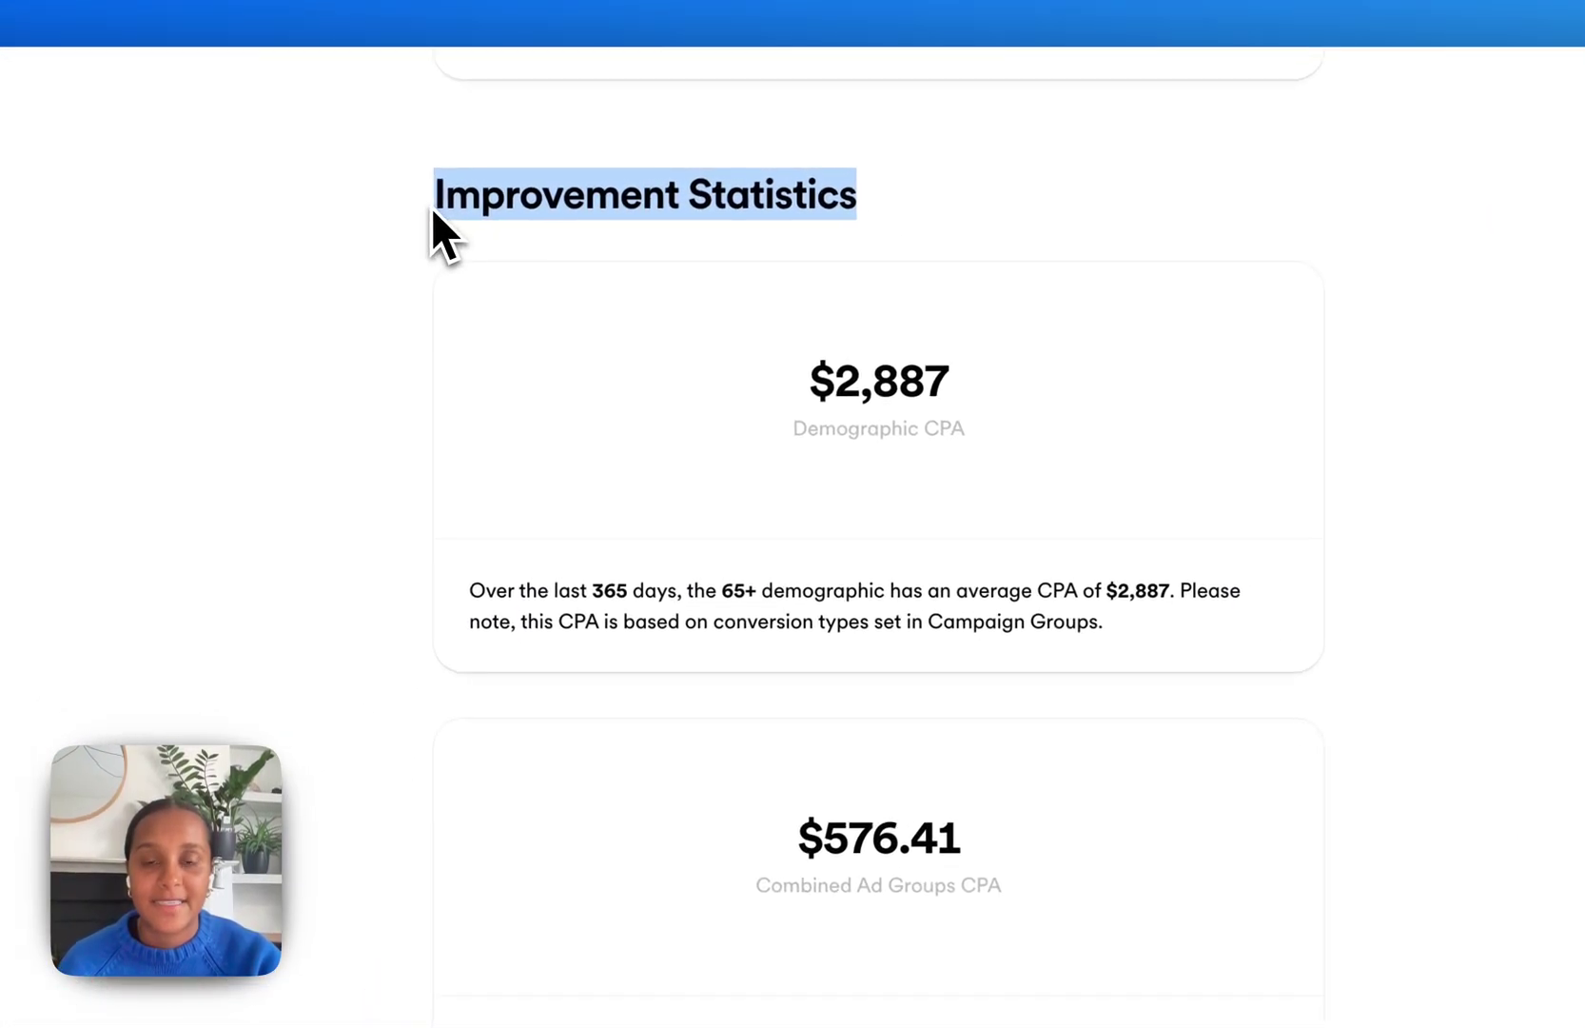
left_click(934, 221)
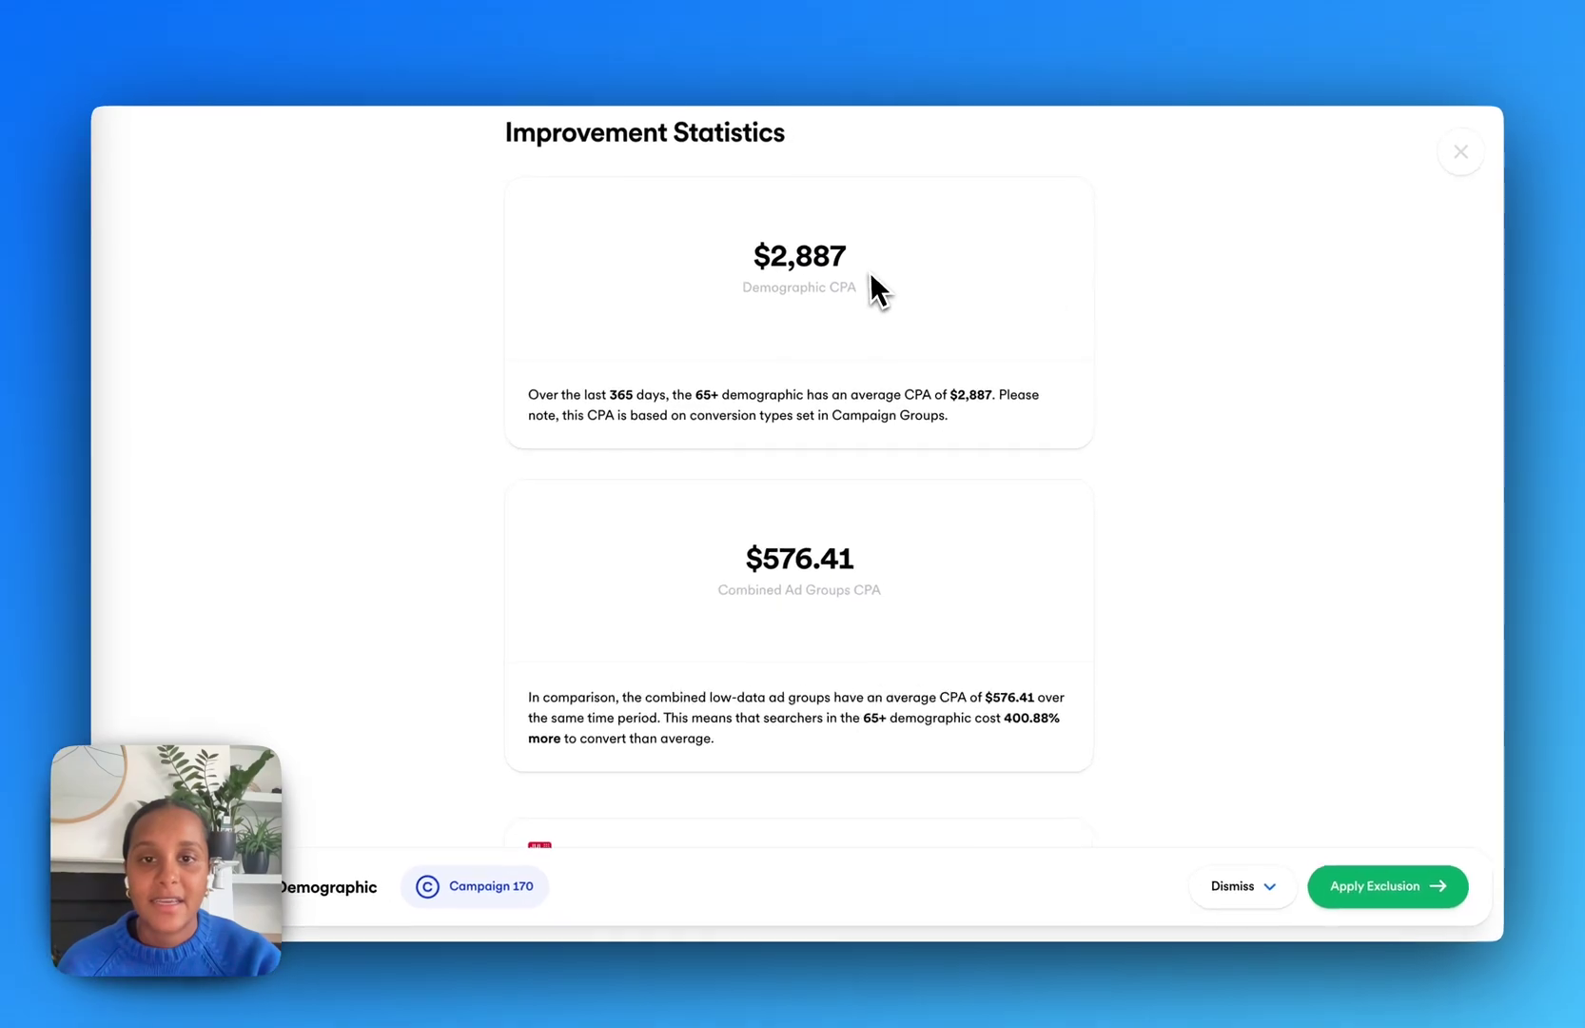
left_click_drag(955, 389, 818, 395)
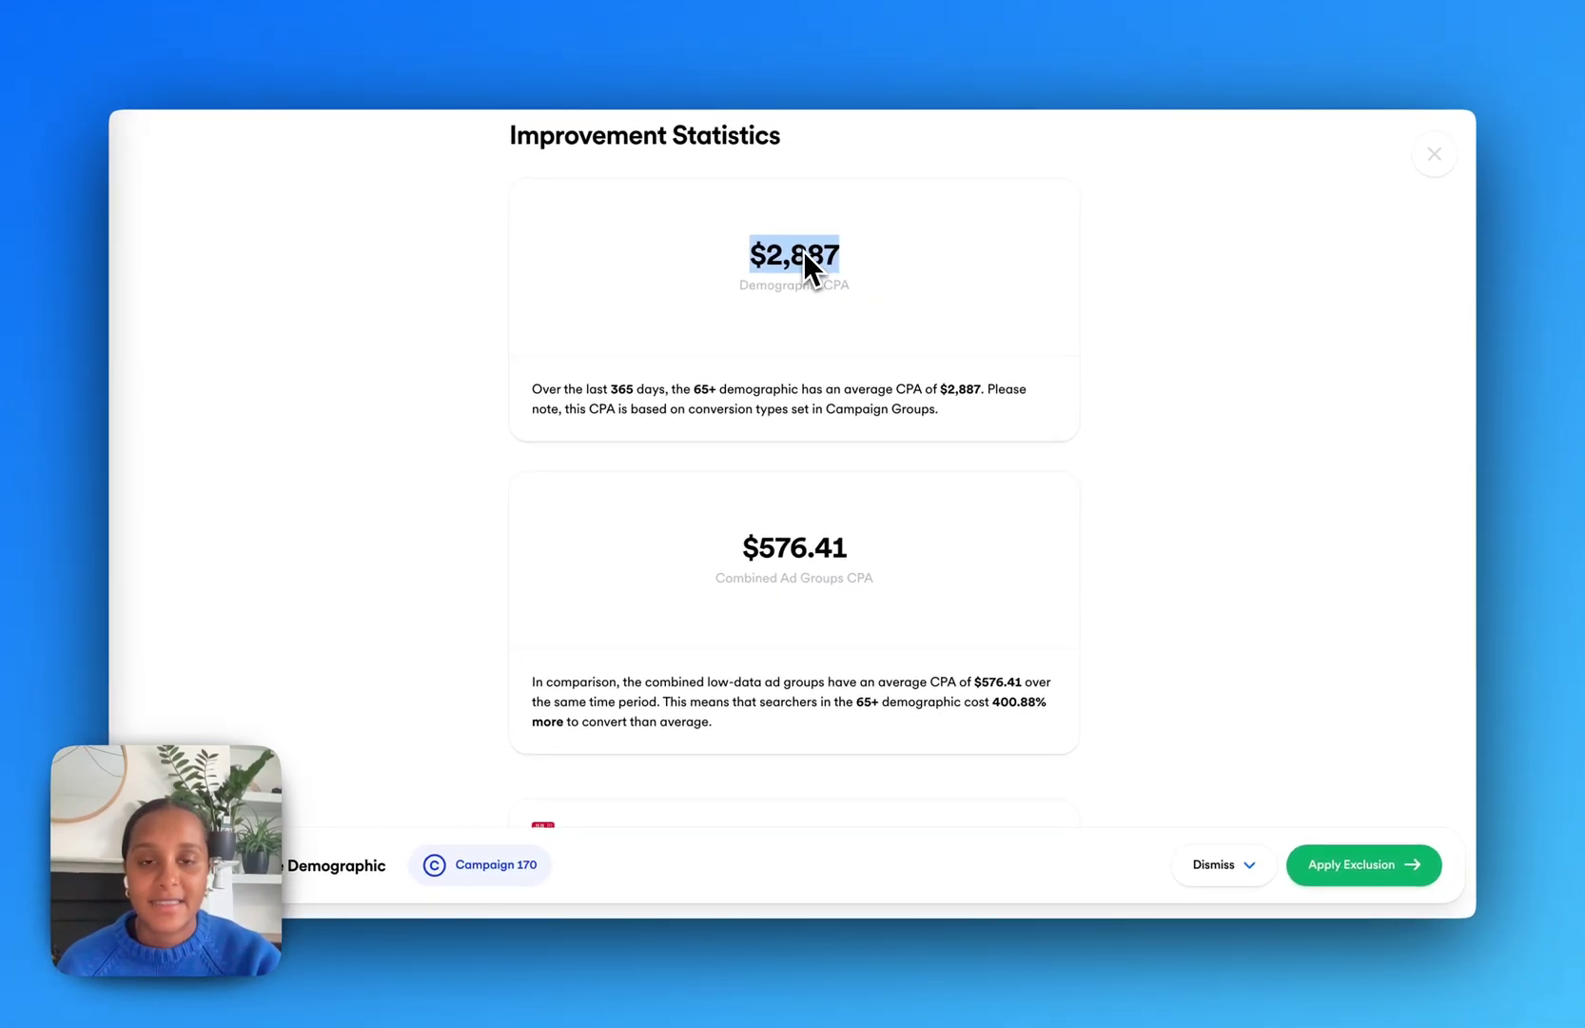
left_click(1219, 220)
scroll(1219, 221, "down", 3)
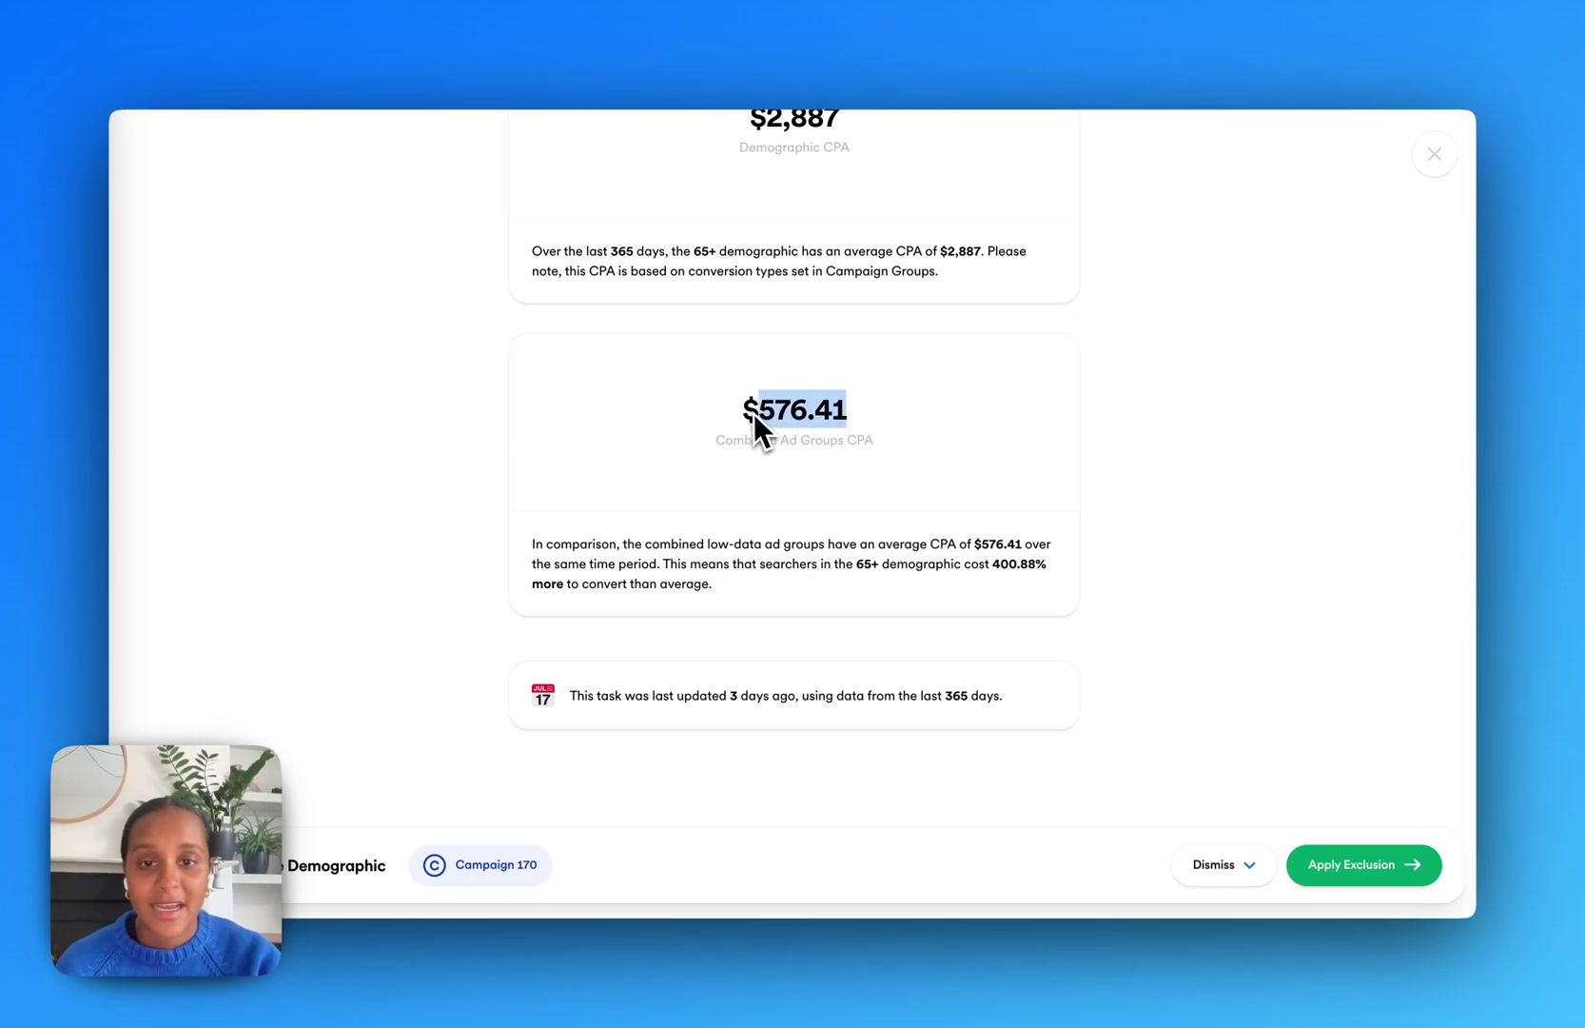
left_click(1215, 235)
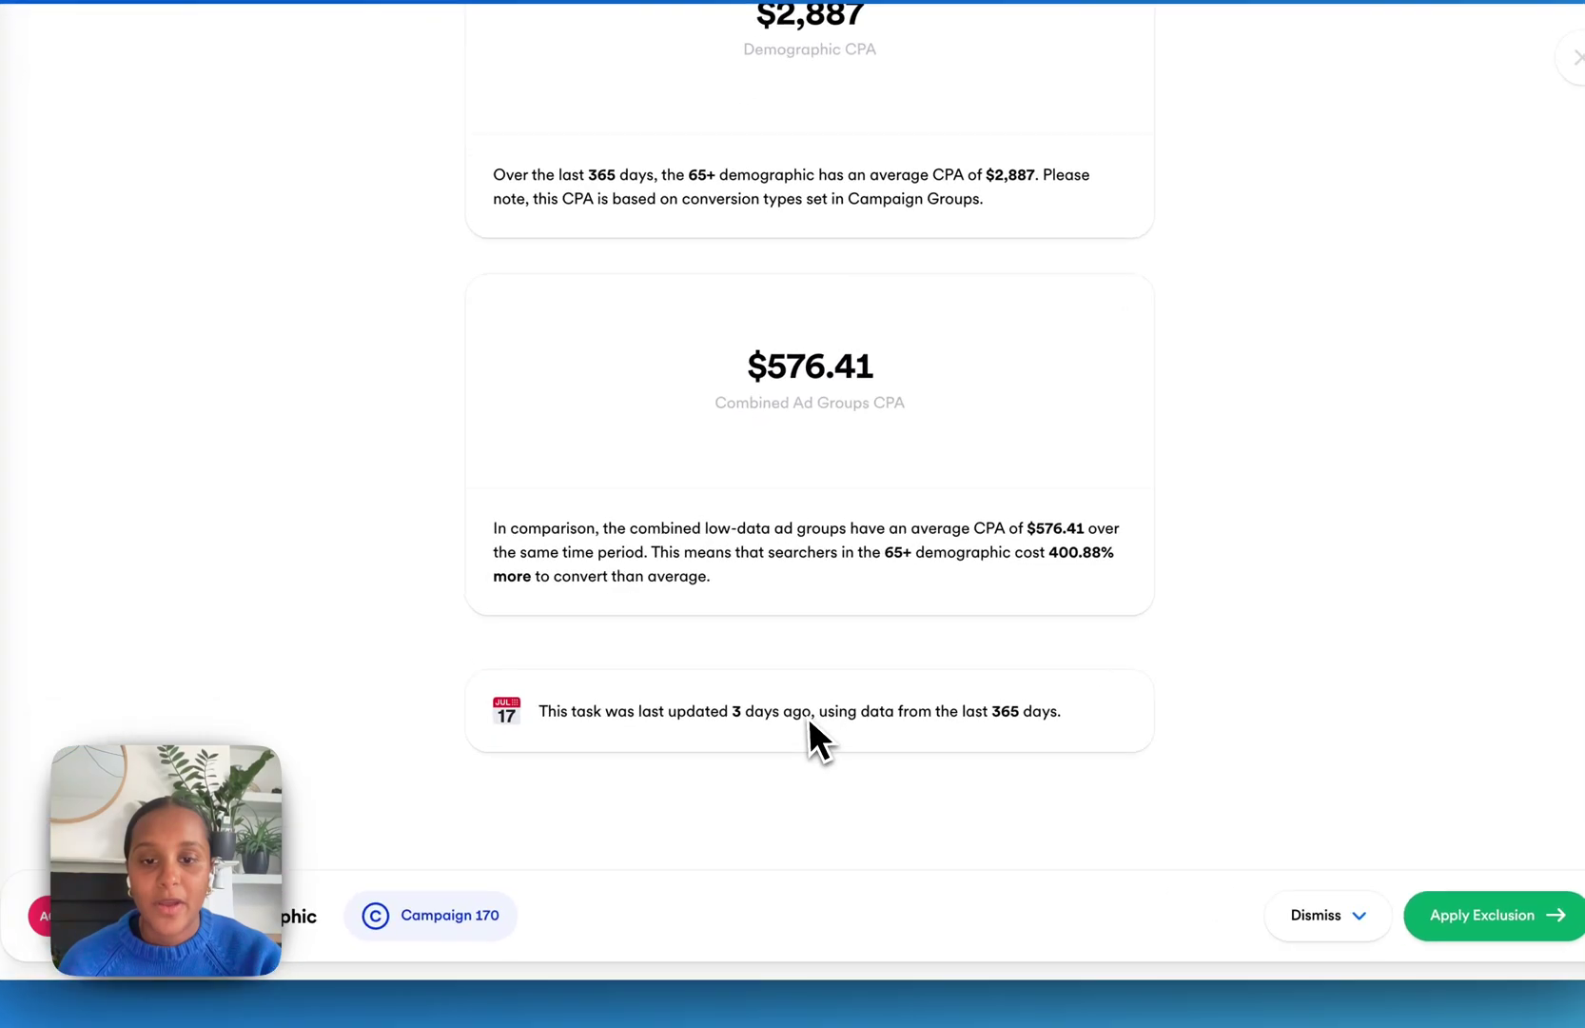
- Check when the improvement was last updated and the period its data covers
left_click_drag(794, 697, 587, 695)
left_click(1050, 538)
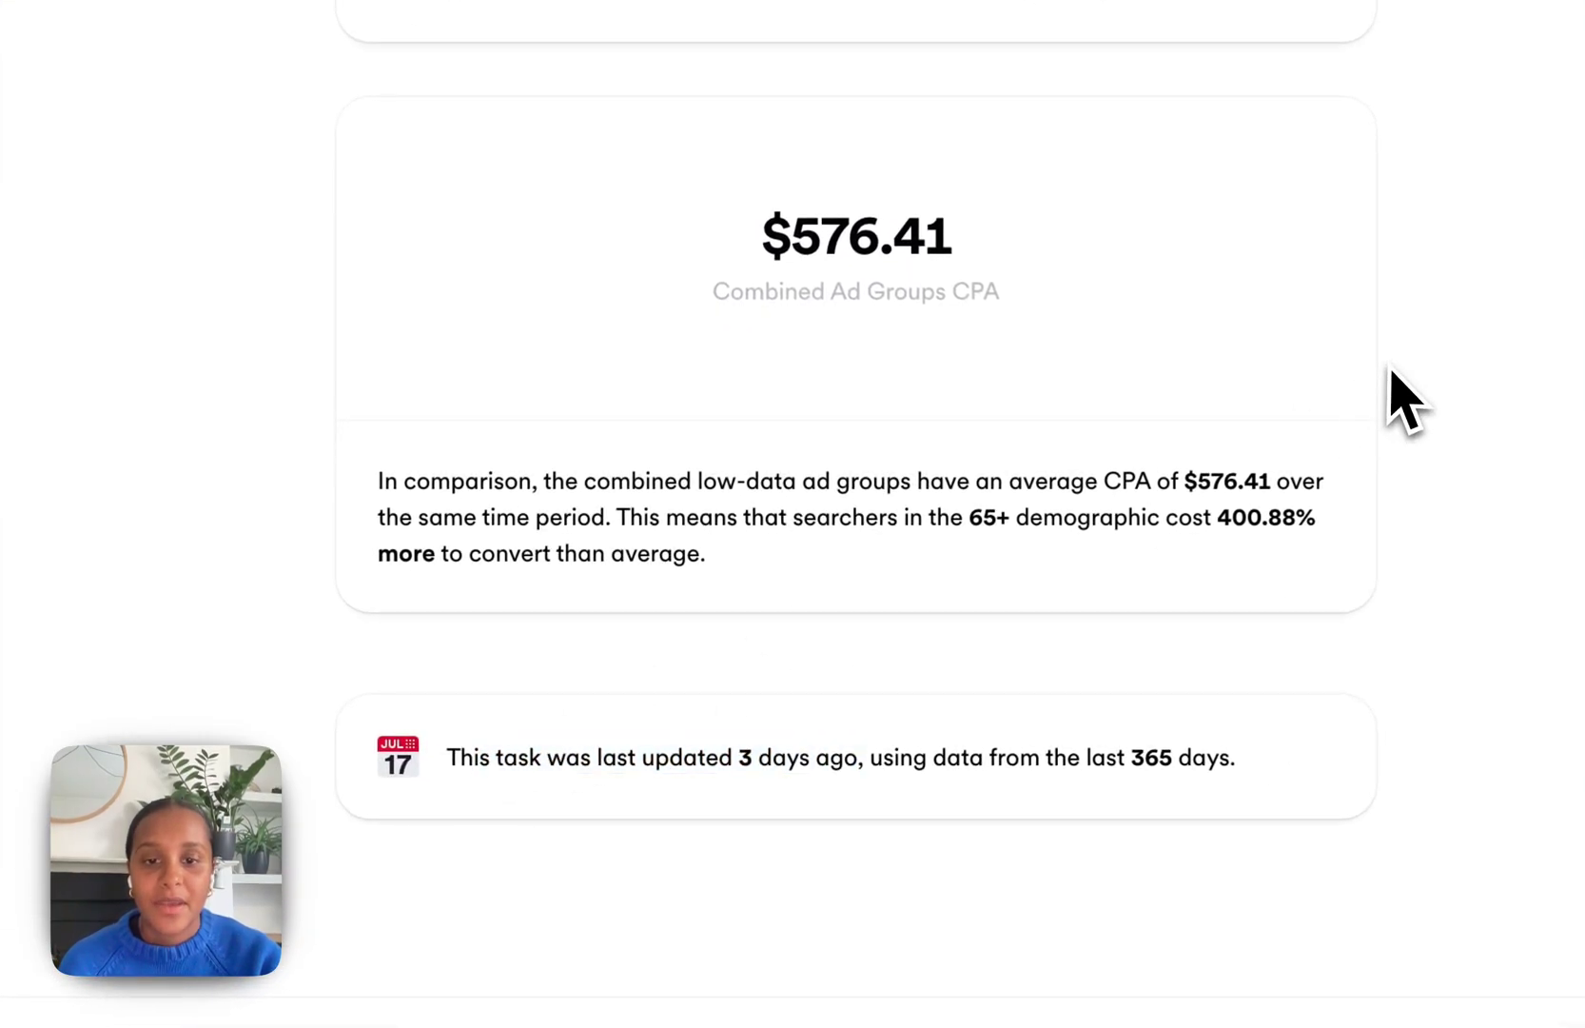
left_click_drag(1316, 786, 872, 759)
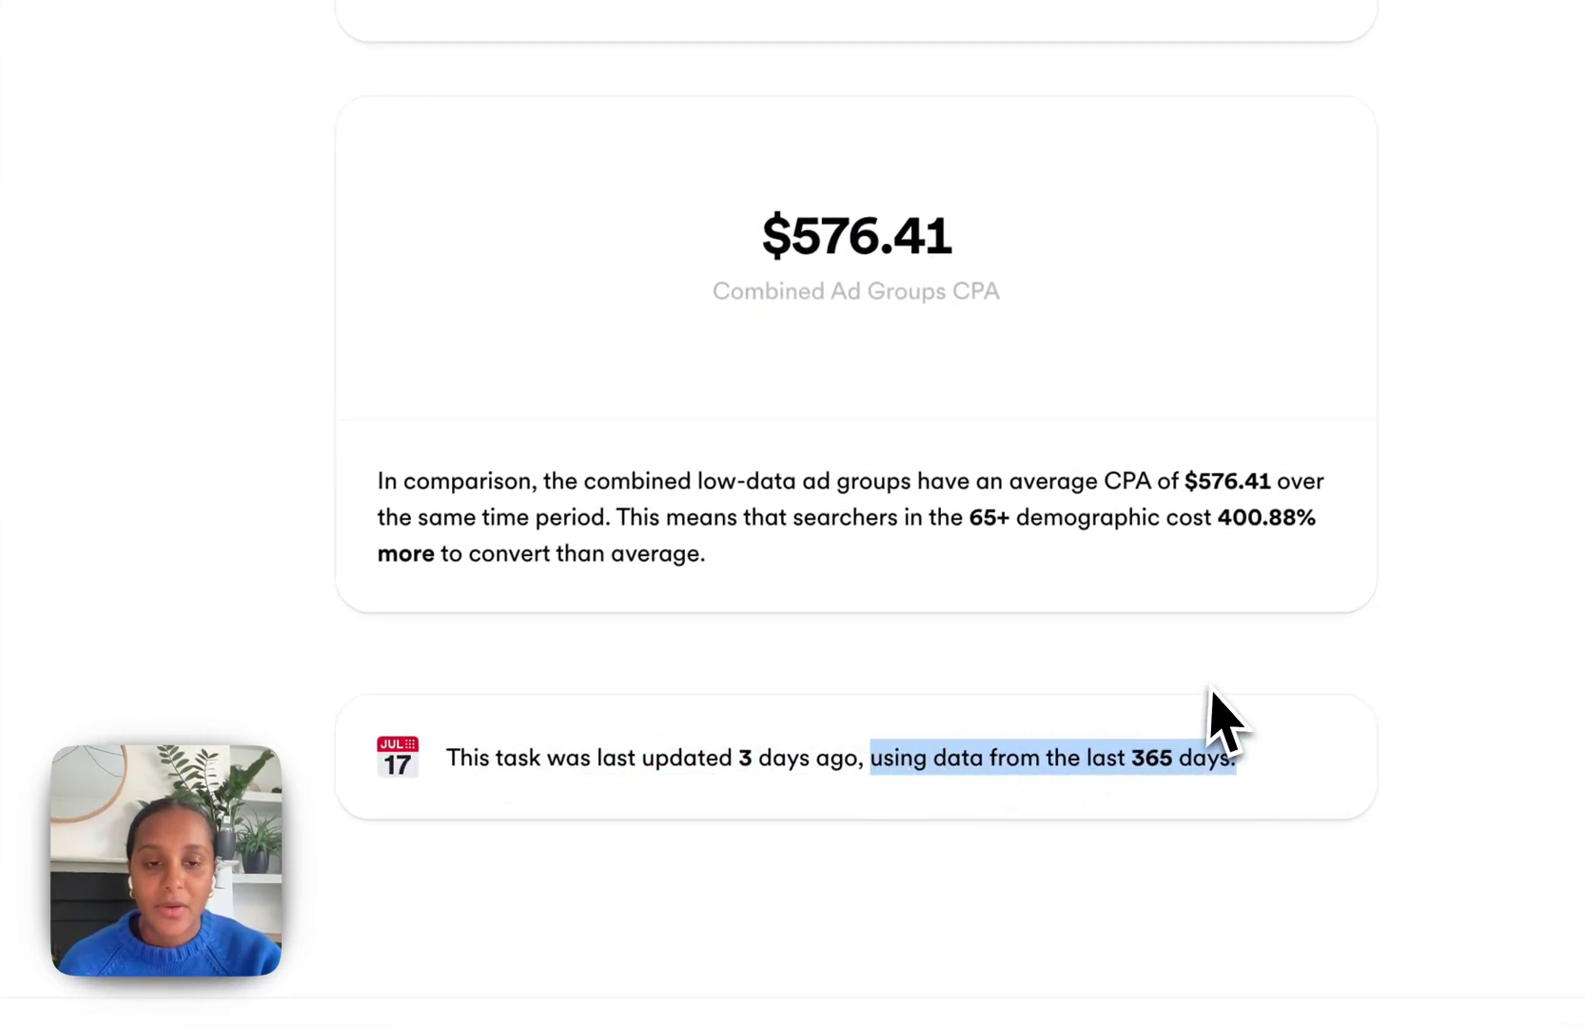
left_click(1397, 645)
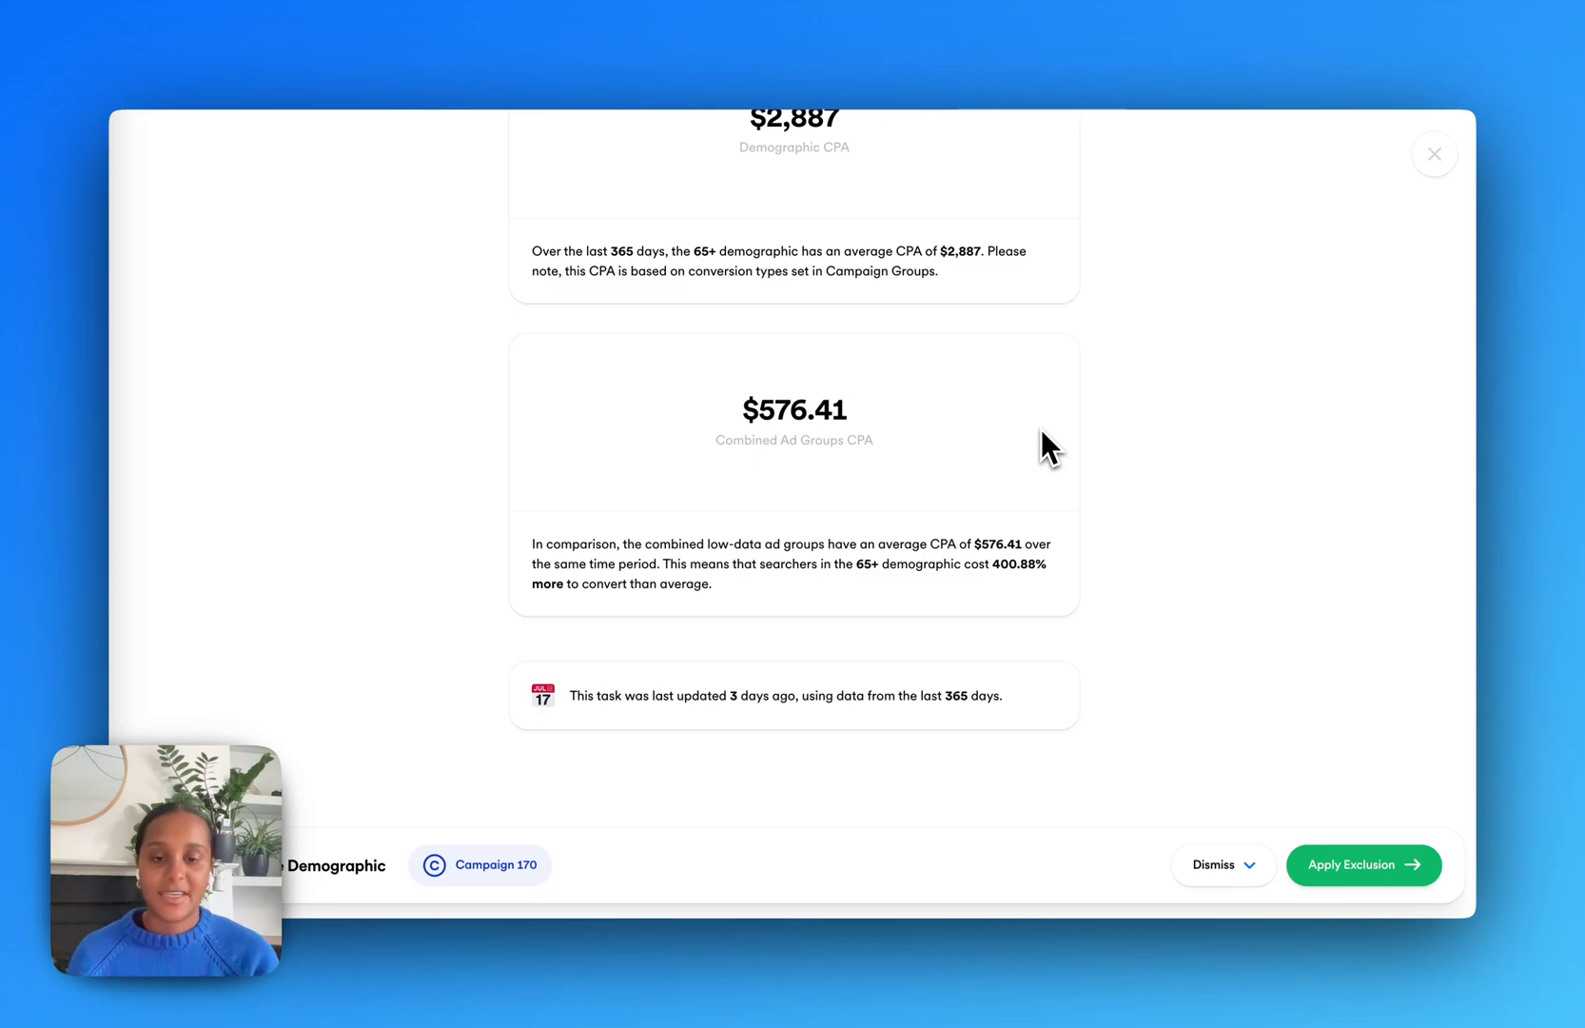
- Try to apply the recommended 65+ age exclusion to Campaign 170
scroll(1352, 387, "up", 15)
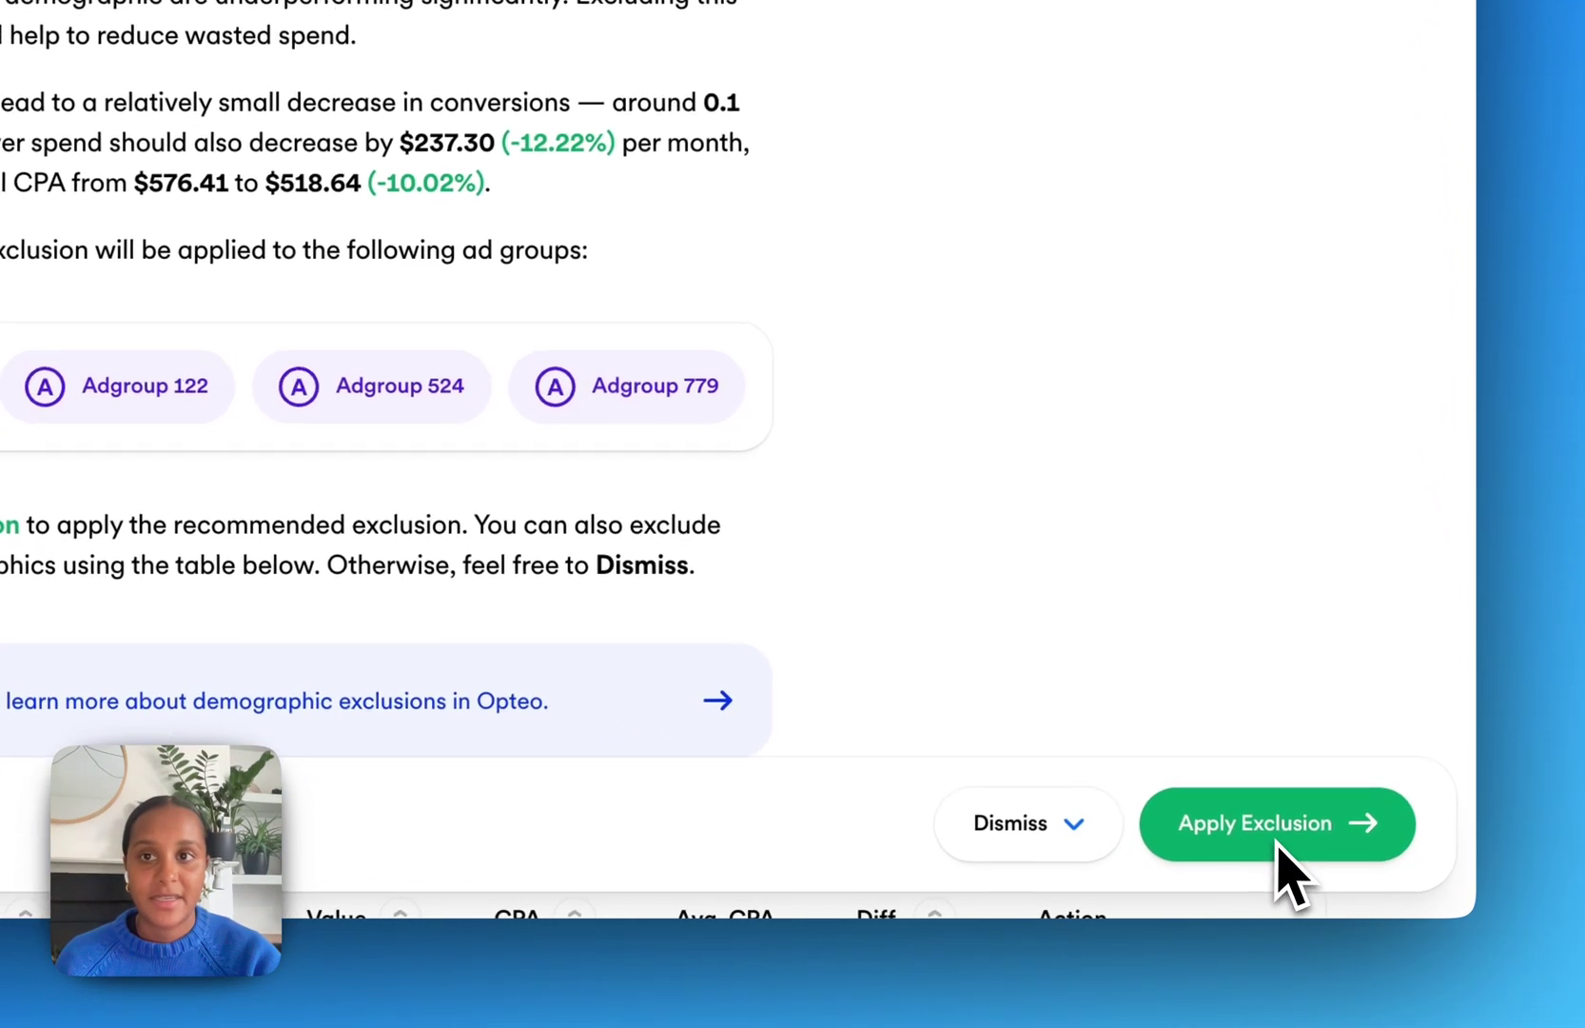
left_click(1280, 849)
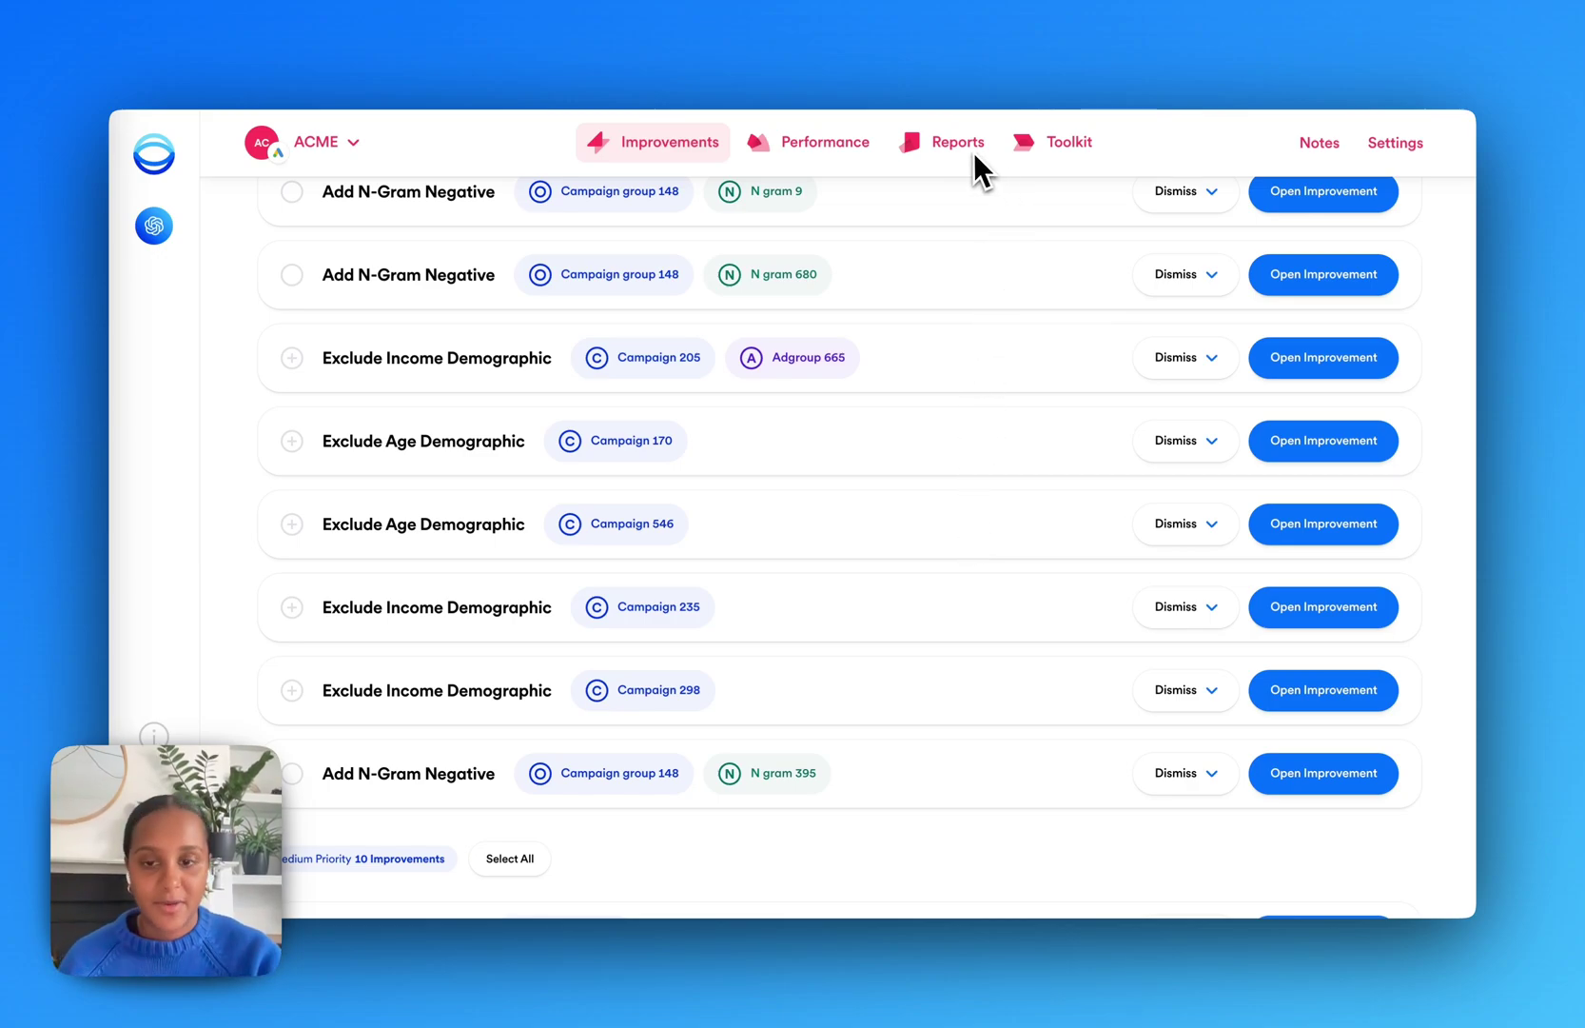
- Reopen the Exclude Age Demographic improvement for Campaign 170, reread the 65+ recommendation and open its dismissal options
scroll(1103, 704, "down", 1)
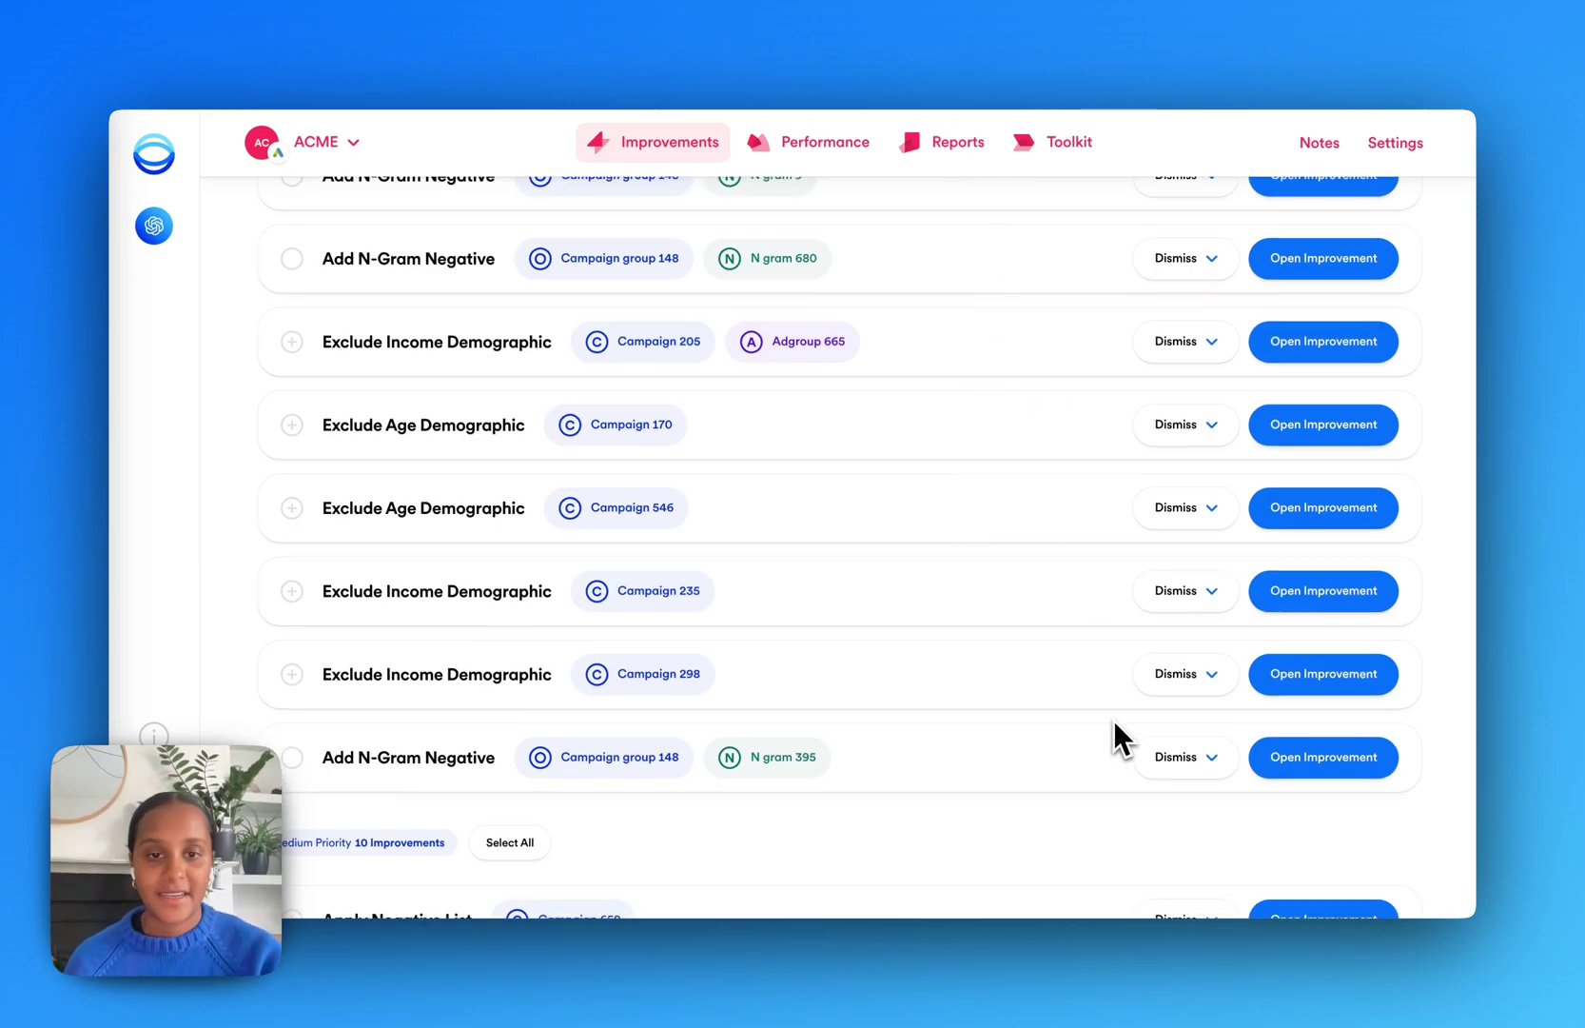
left_click(967, 434)
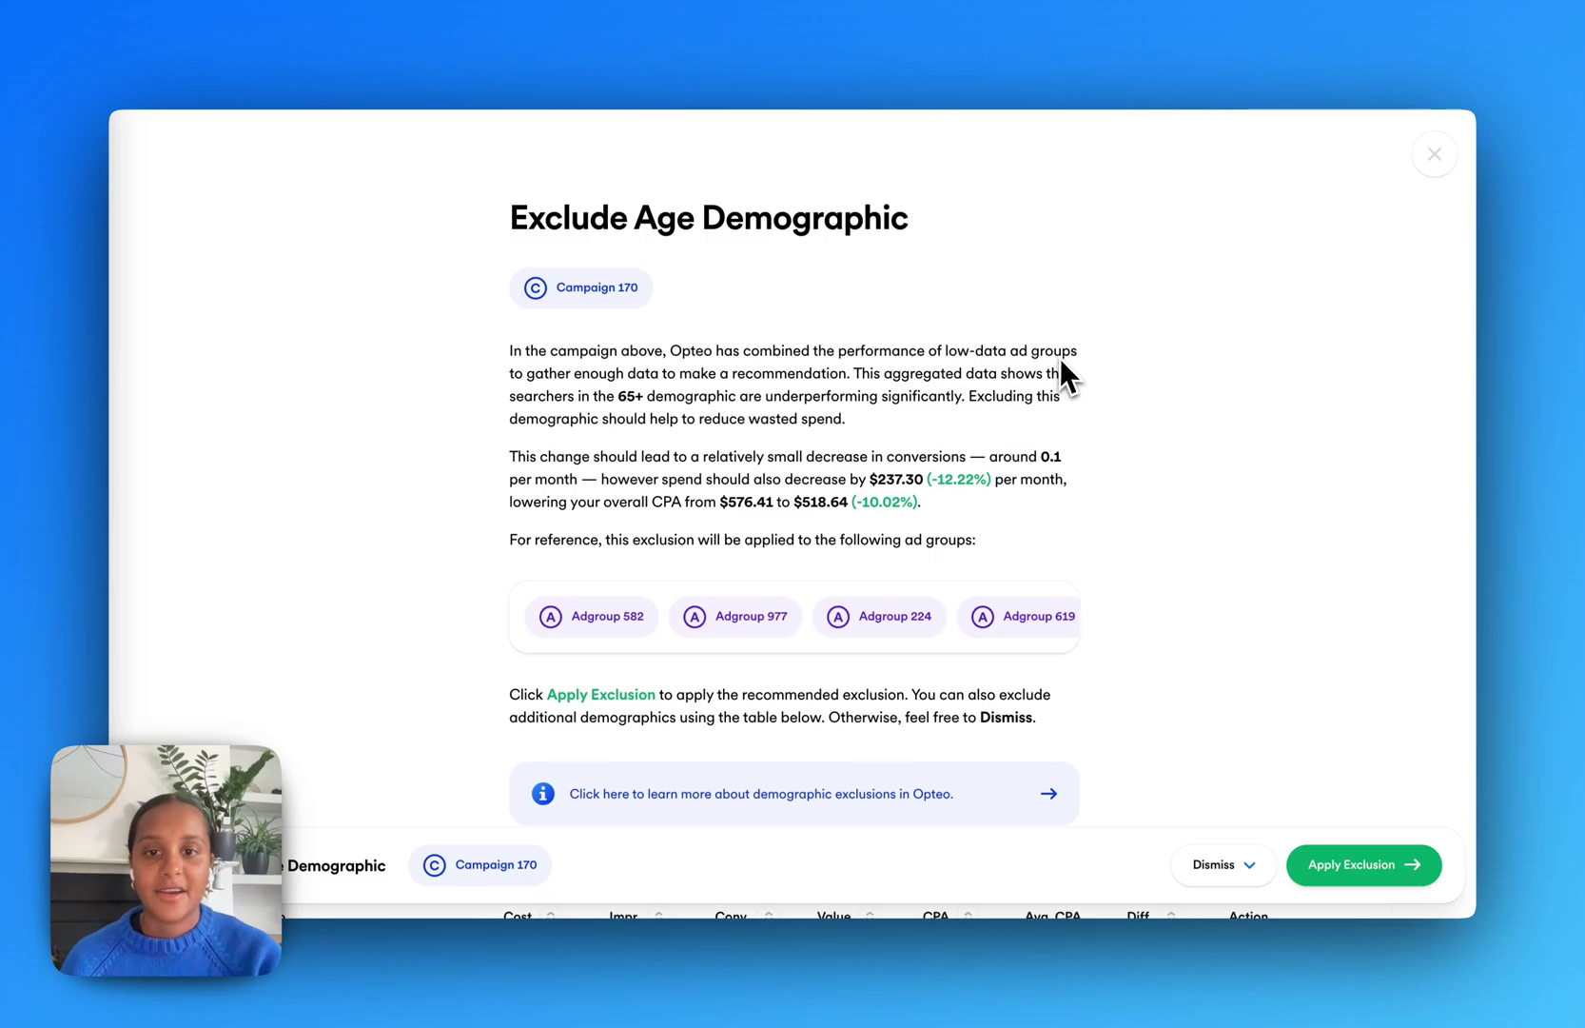
scroll(1060, 358, "down", 1)
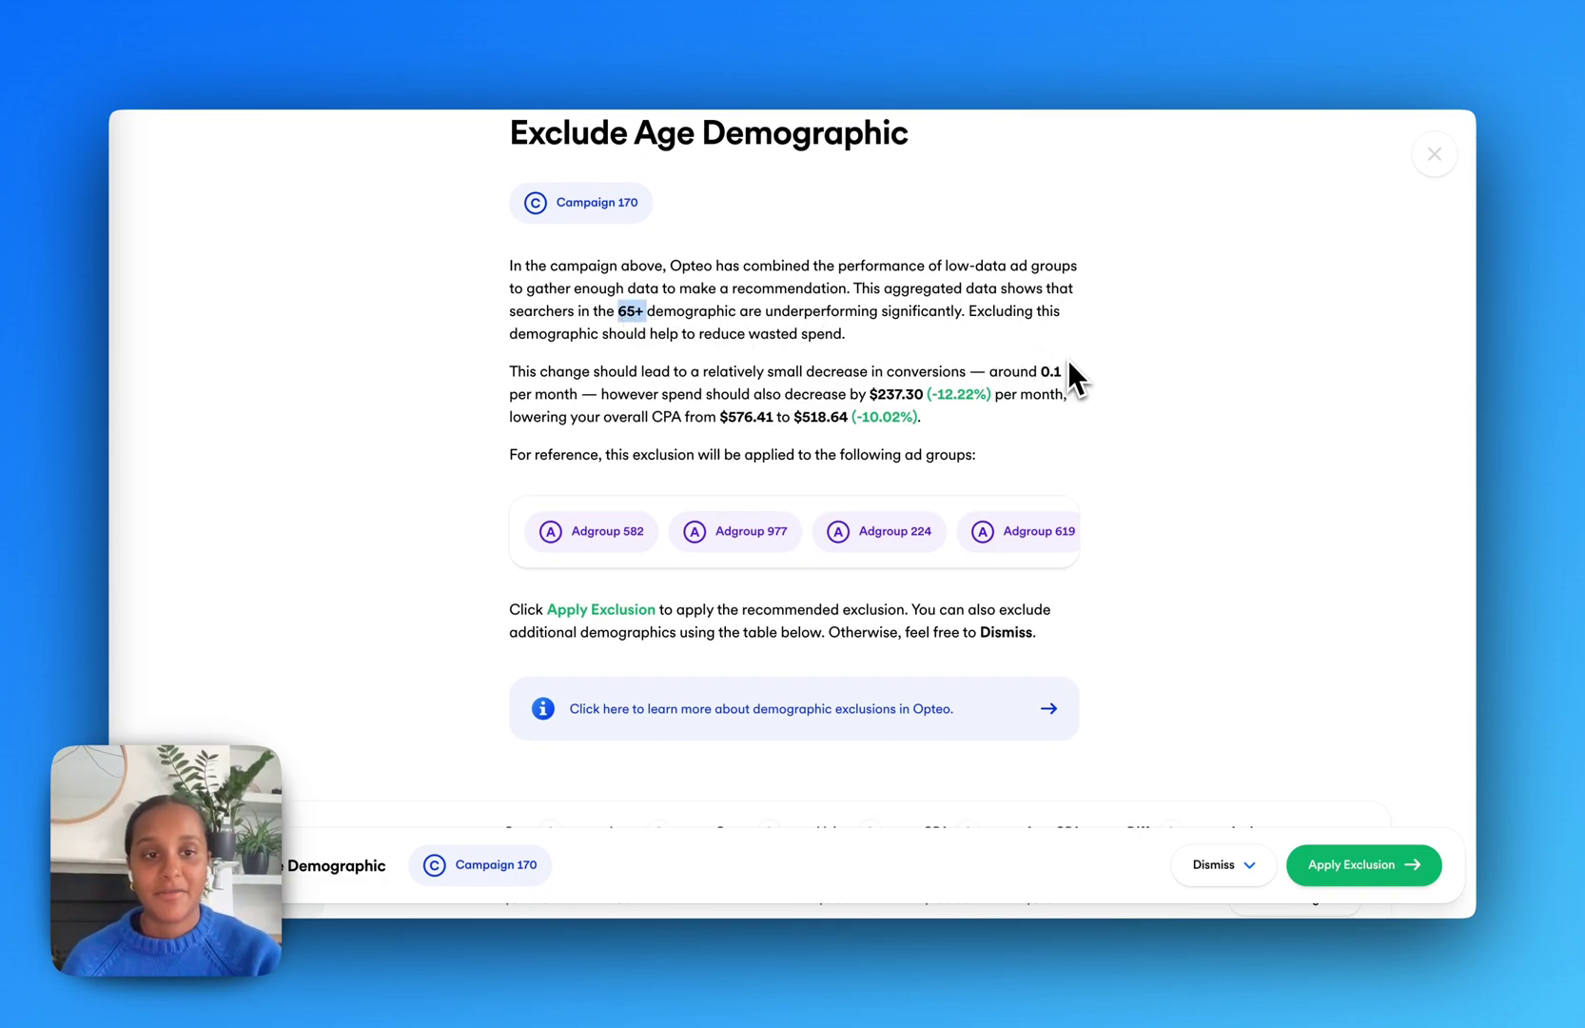
left_click(1115, 374)
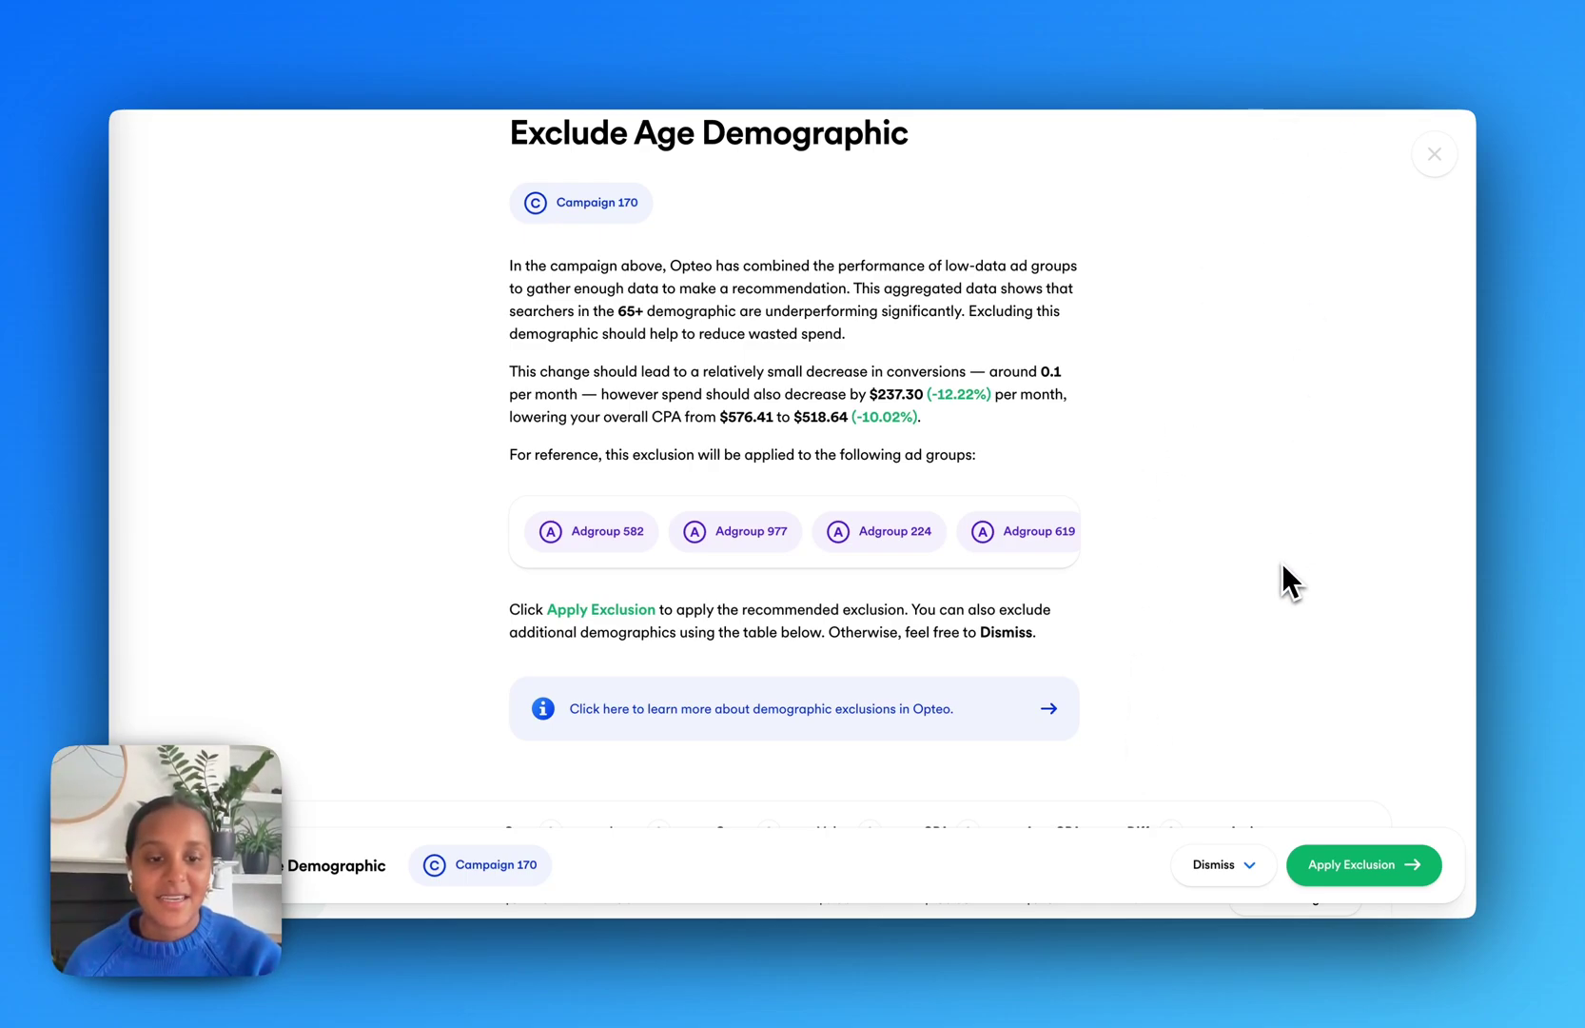
left_click(1223, 865)
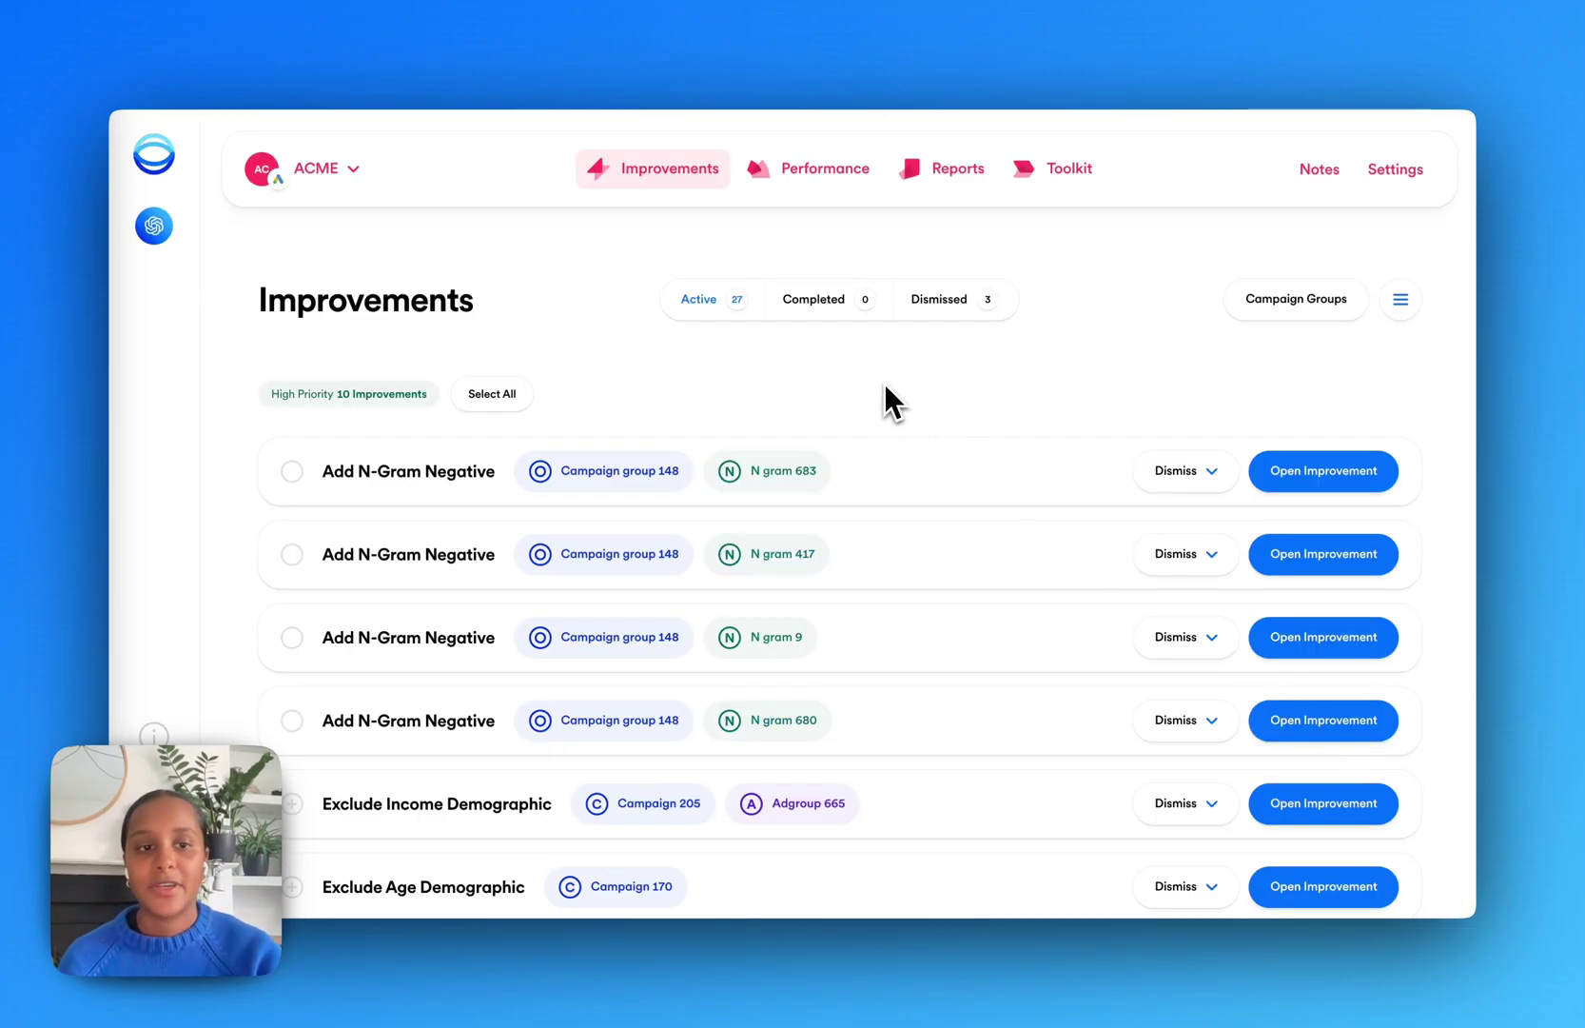
- Select the five high-priority income and age demographic exclusions for batch pushing, and try adding the N gram 683 negative to the selection
scroll(884, 384, "down", 5)
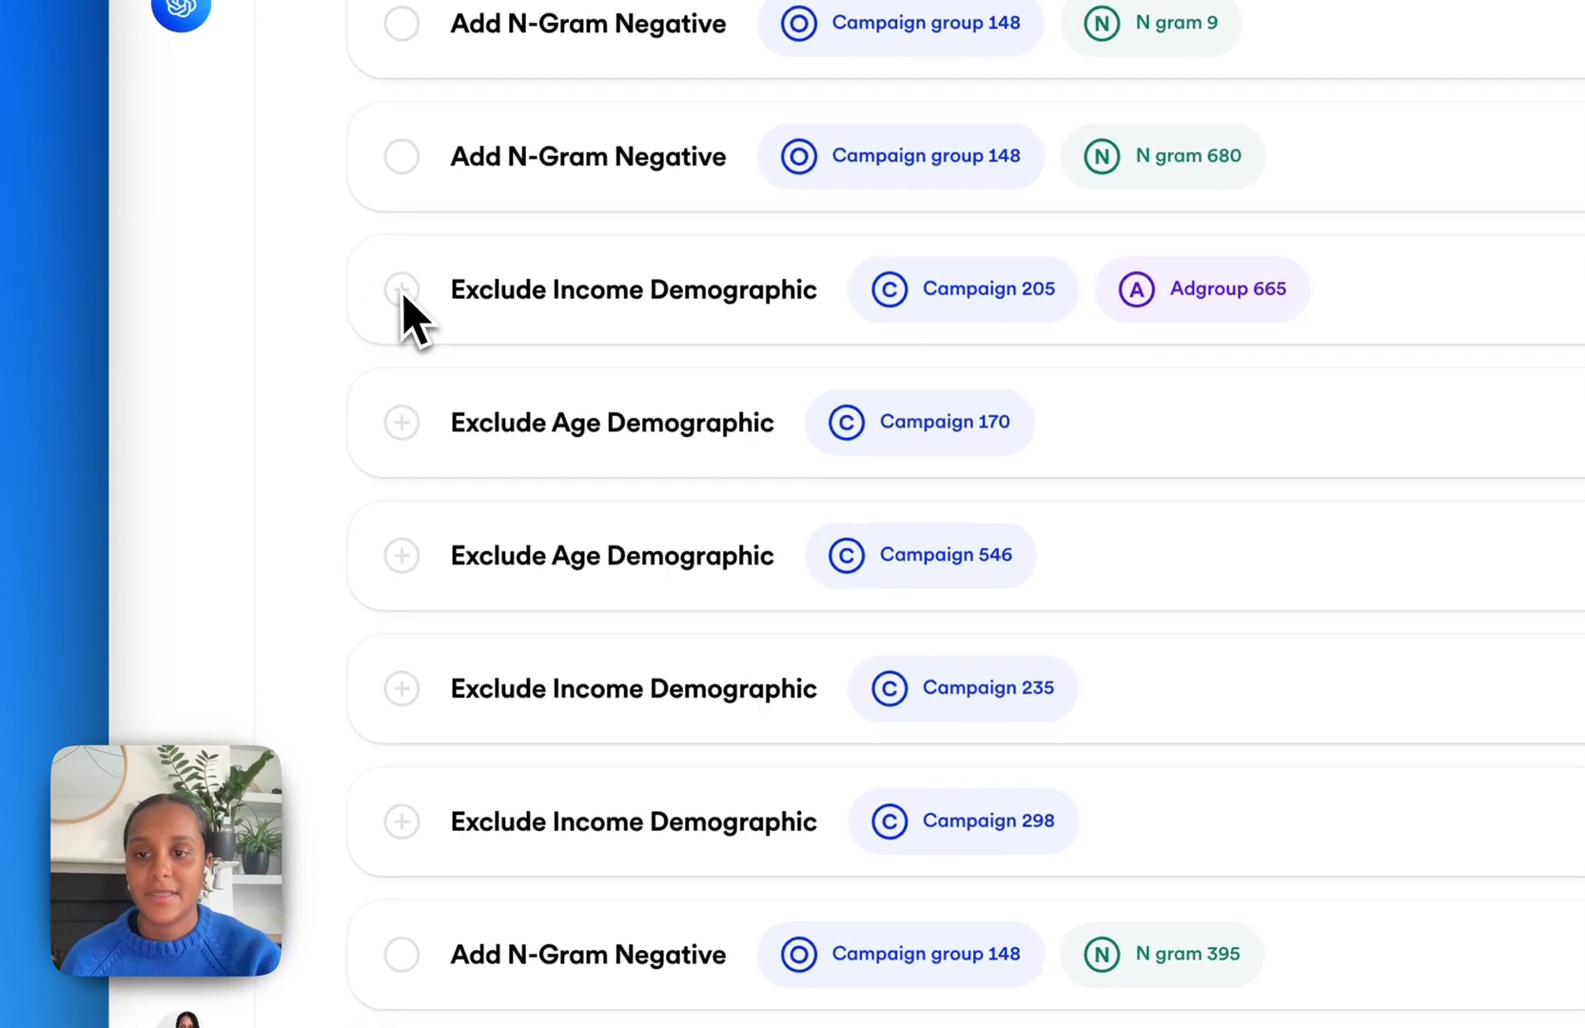
left_click(292, 404)
left_click(292, 487)
left_click(292, 571)
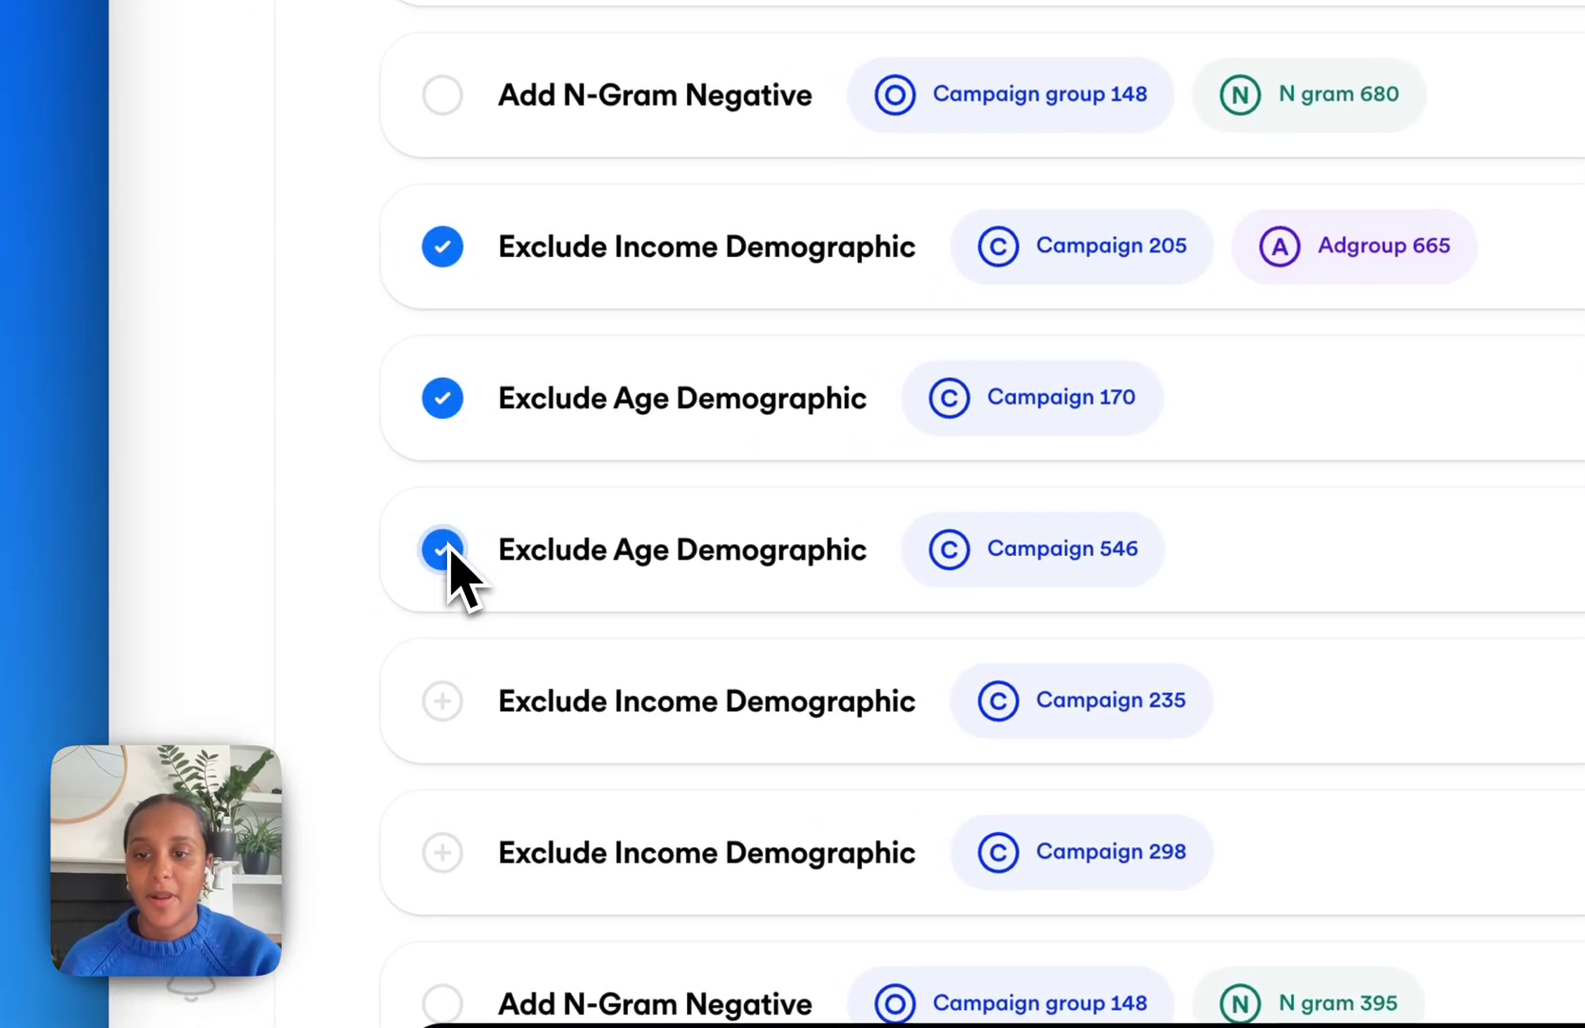
left_click(442, 701)
left_click(442, 851)
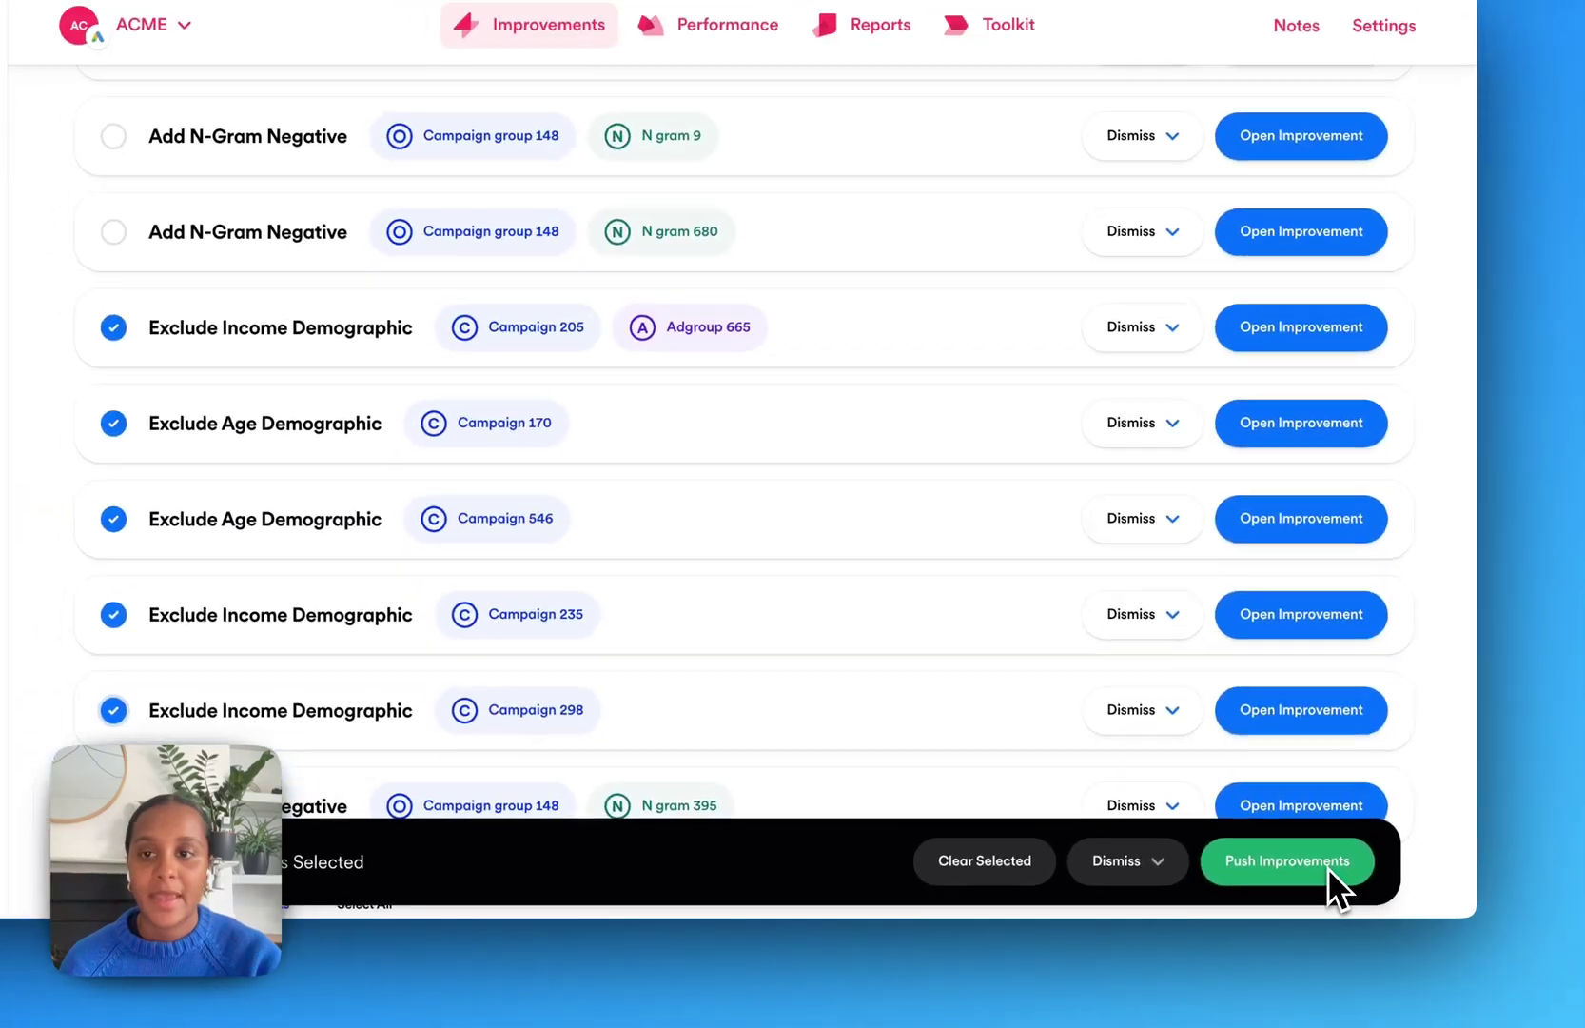
scroll(142, 314, "up", 5)
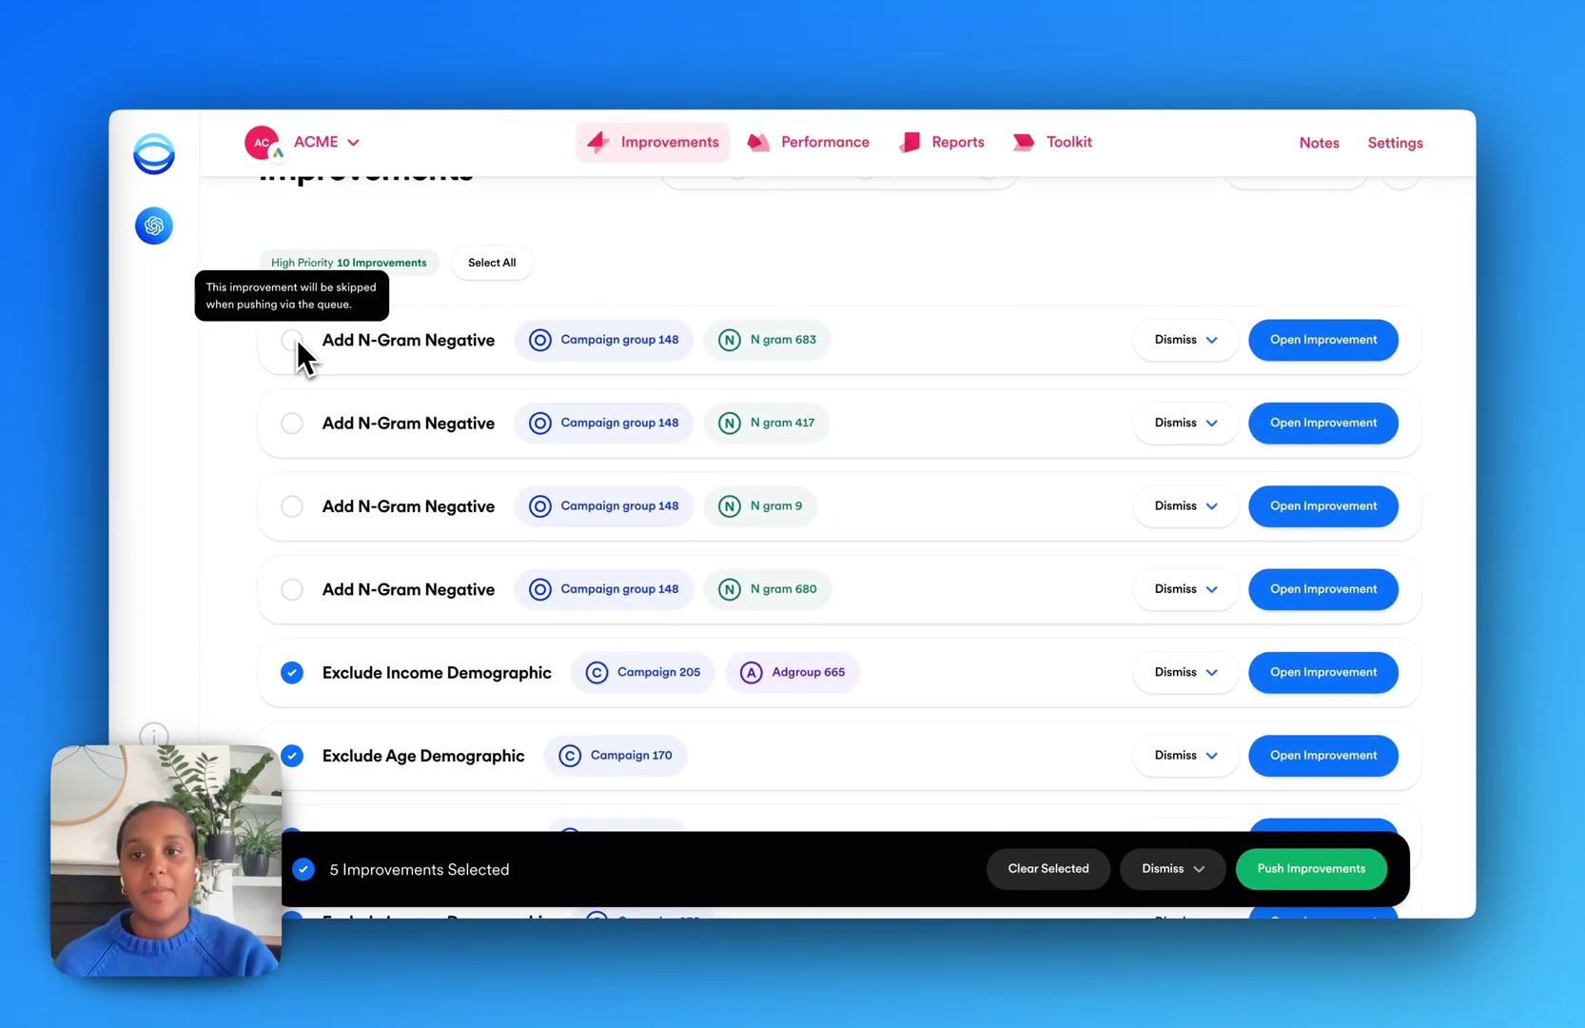
left_click(294, 340)
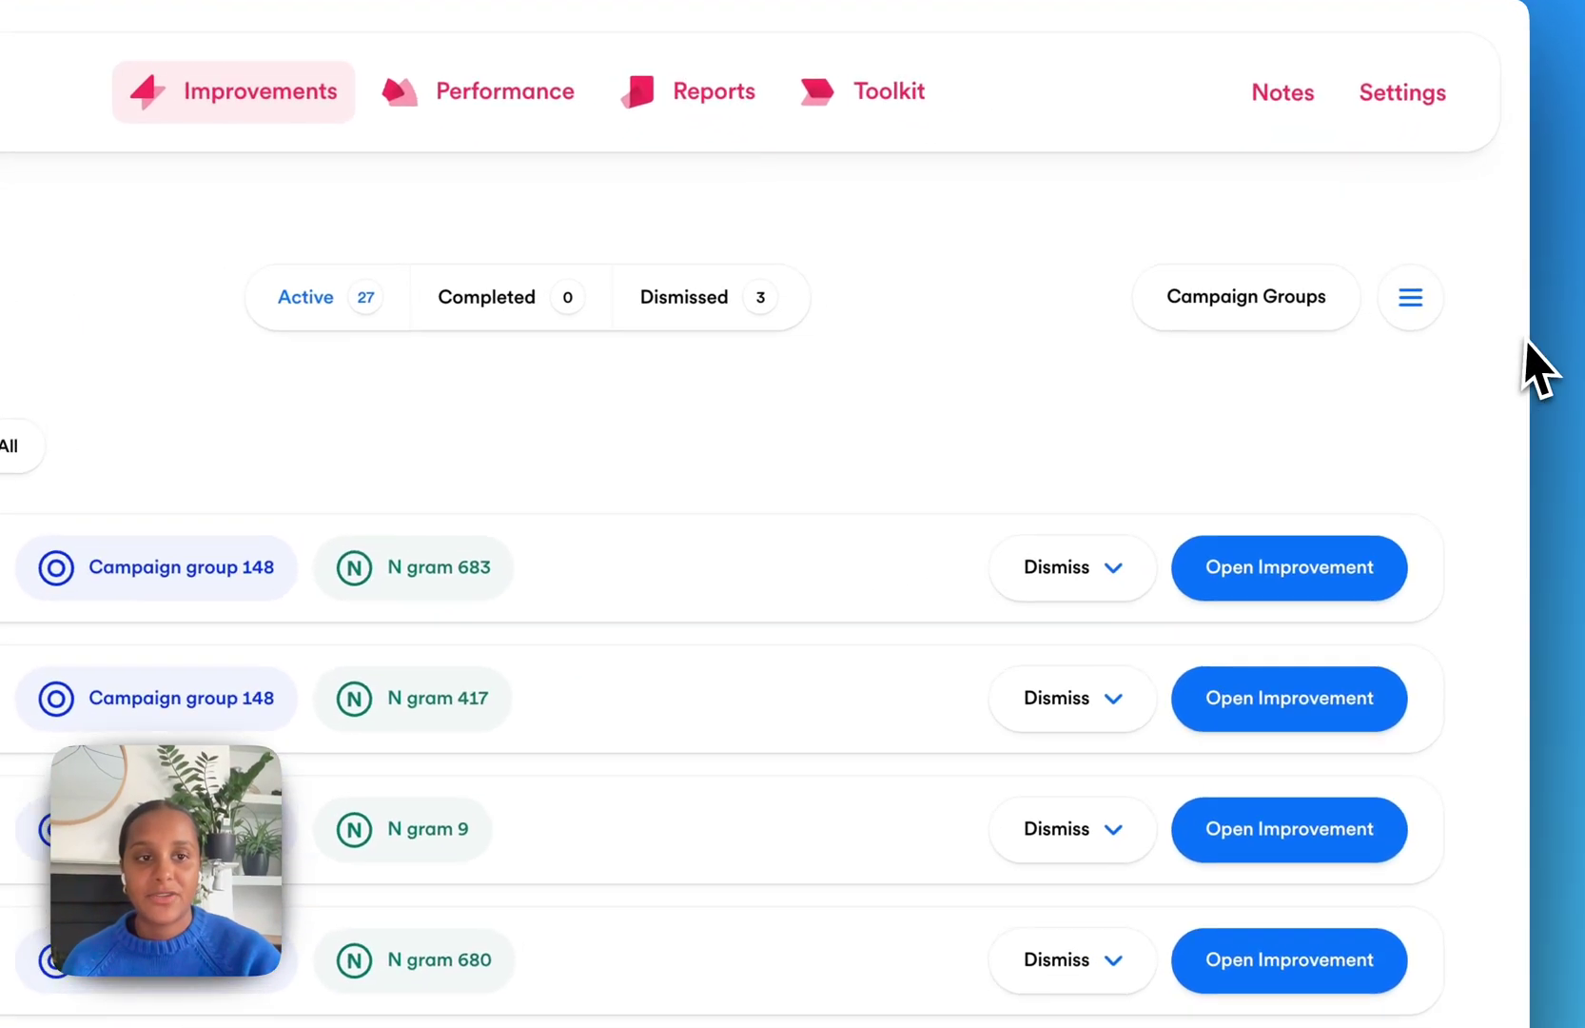
- Sort the improvements by Batchable, and switch the Add N-Gram Negative improvement type off and back on before closing the list settings
left_click(1412, 297)
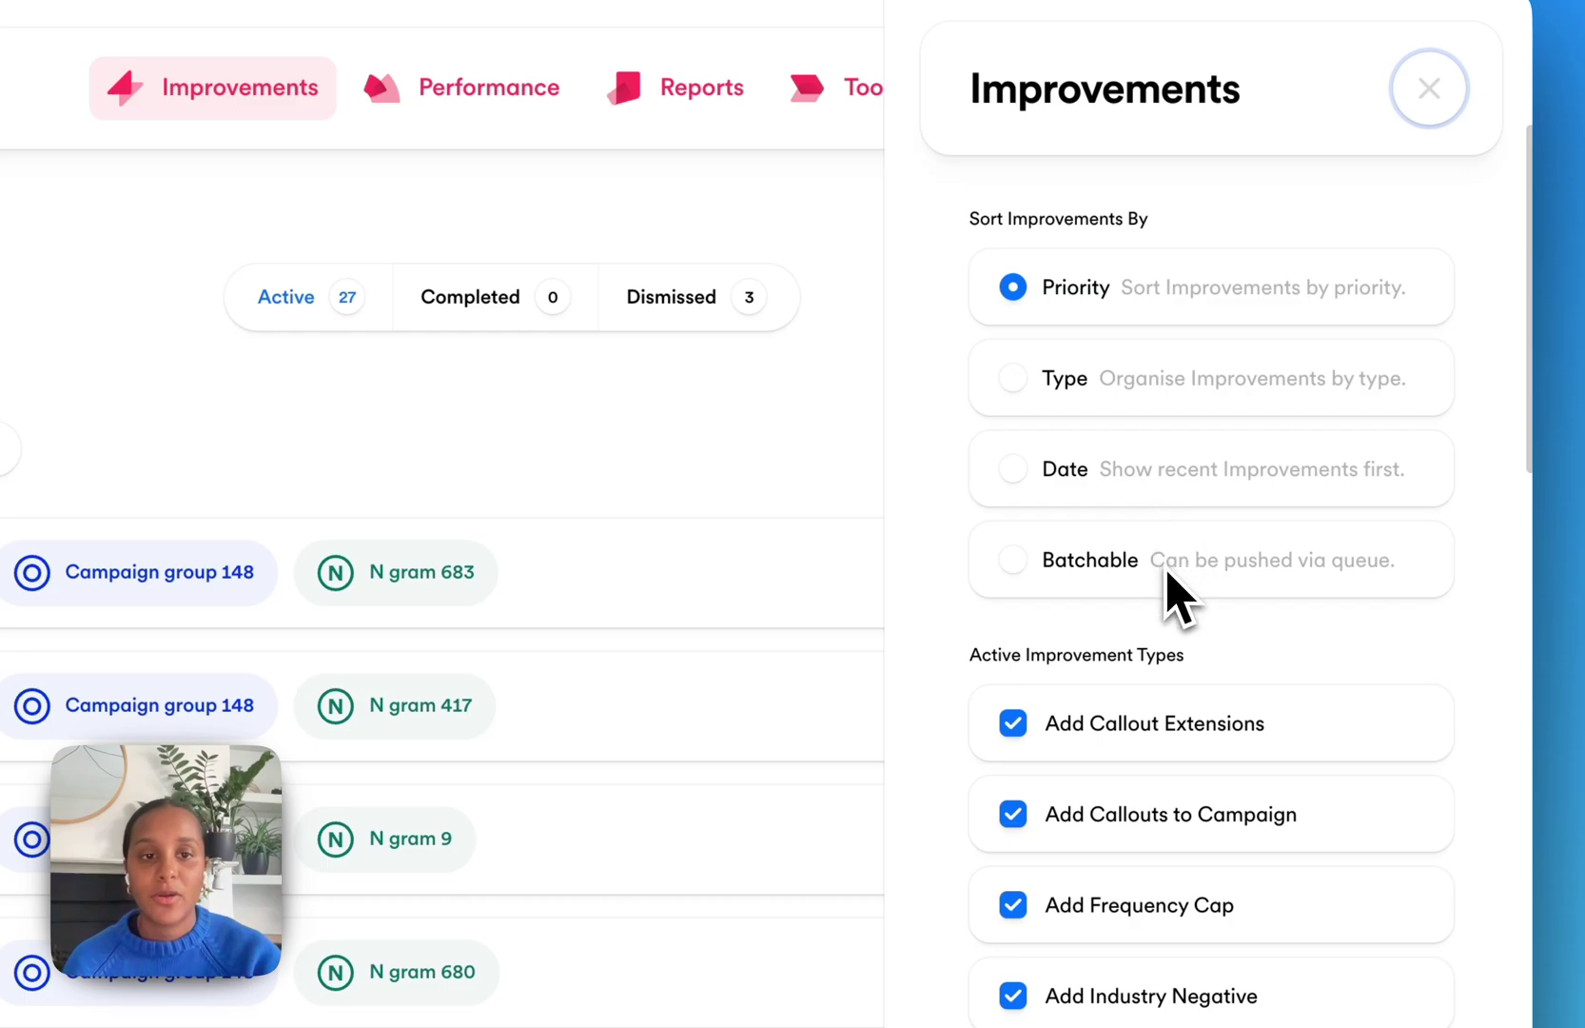
left_click(1127, 576)
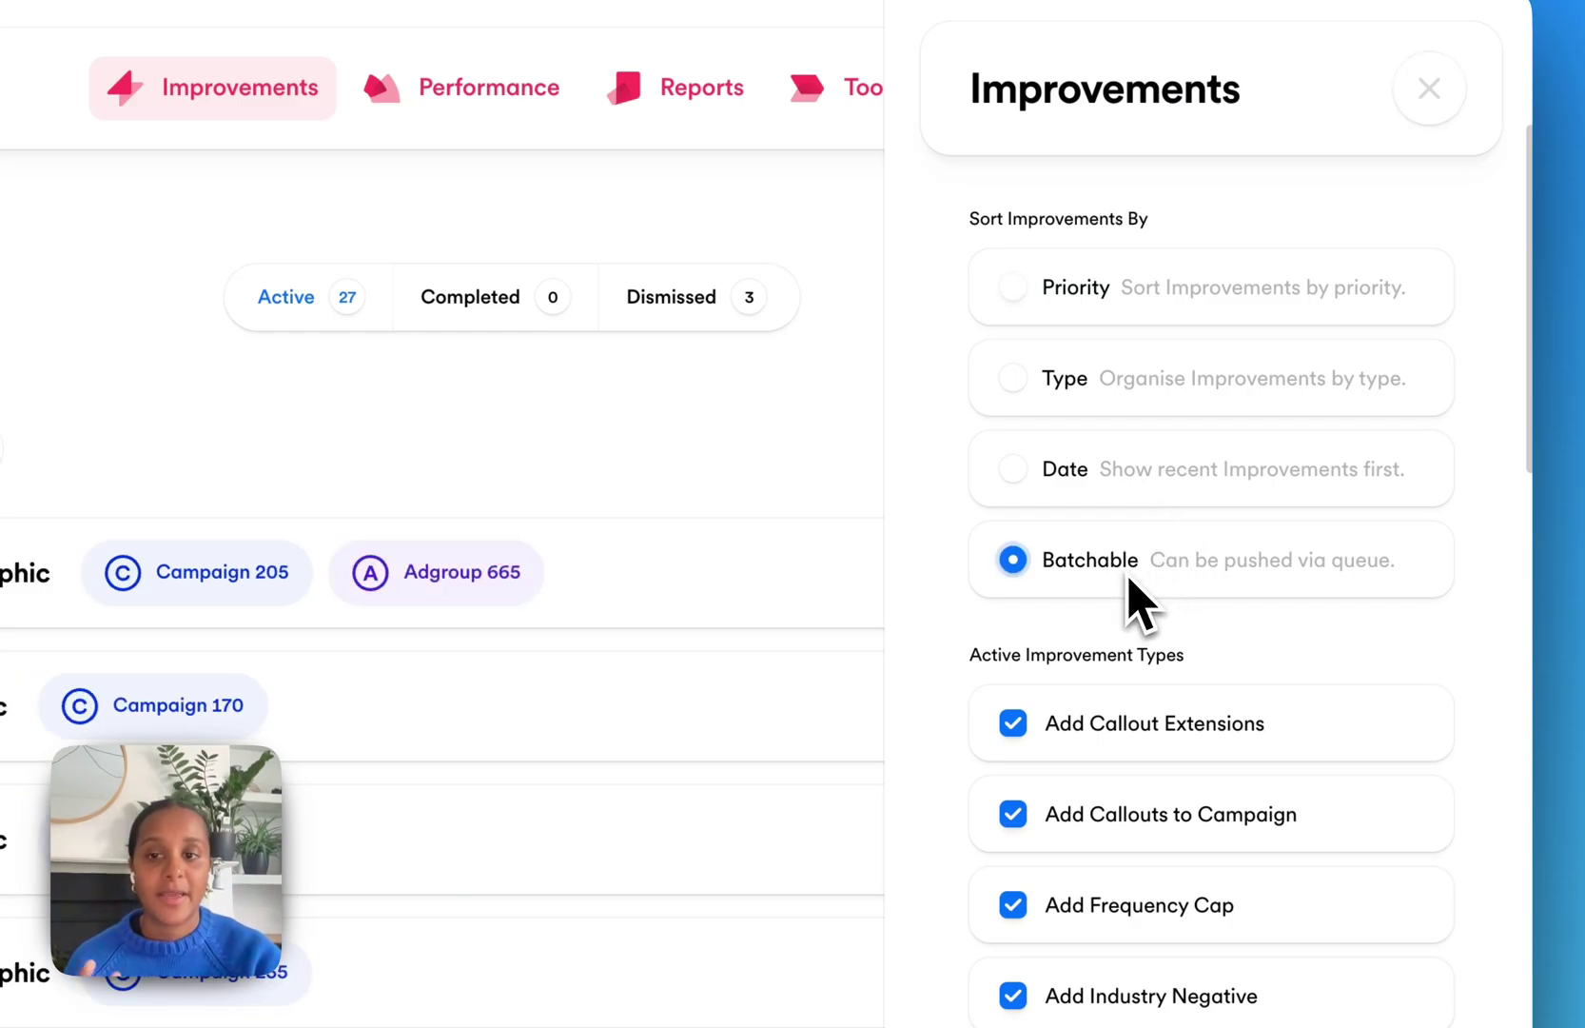
scroll(1128, 581, "down", 3)
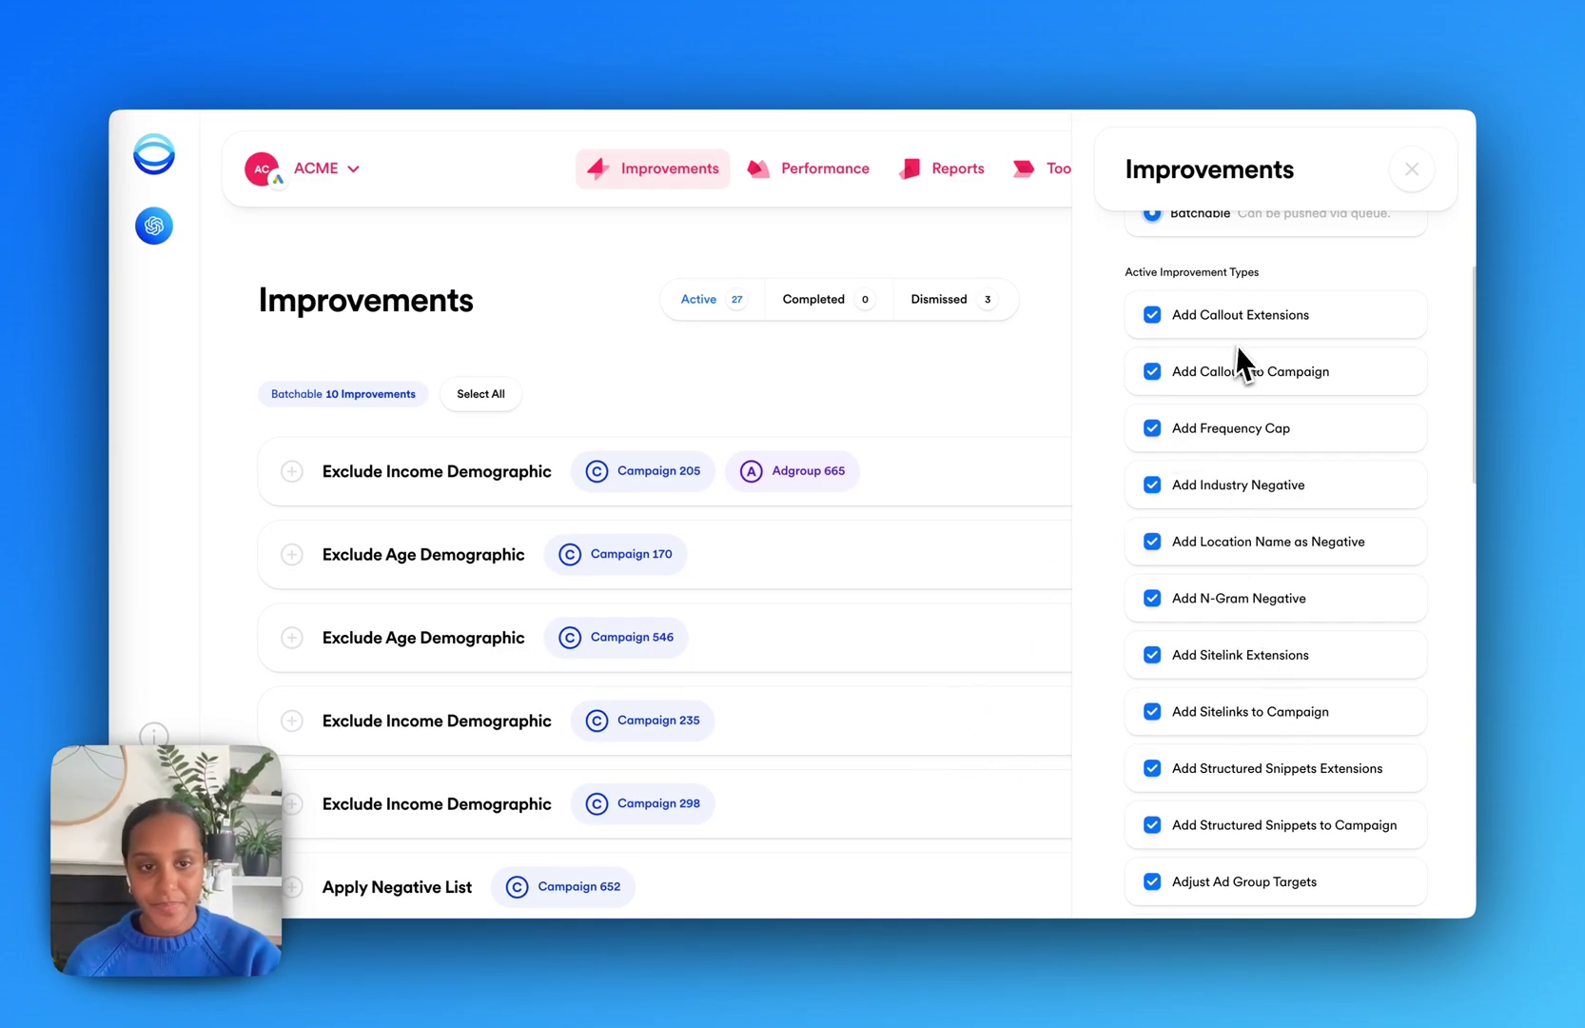
scroll(1241, 356, "down", 1)
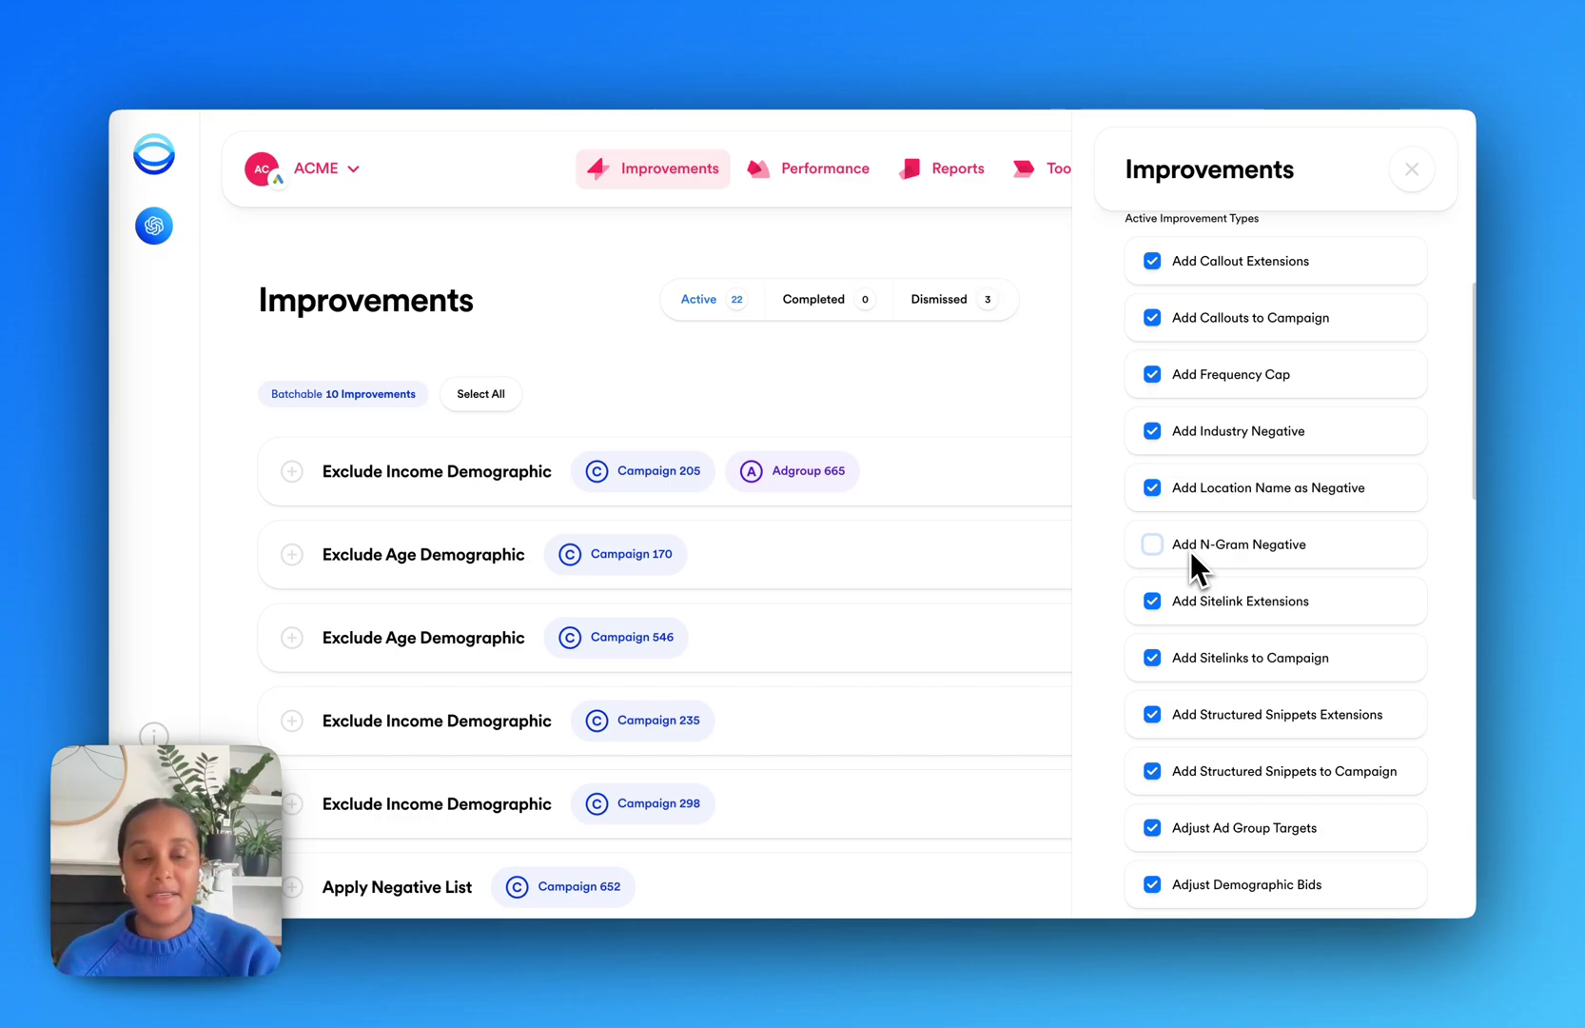
left_click(1157, 550)
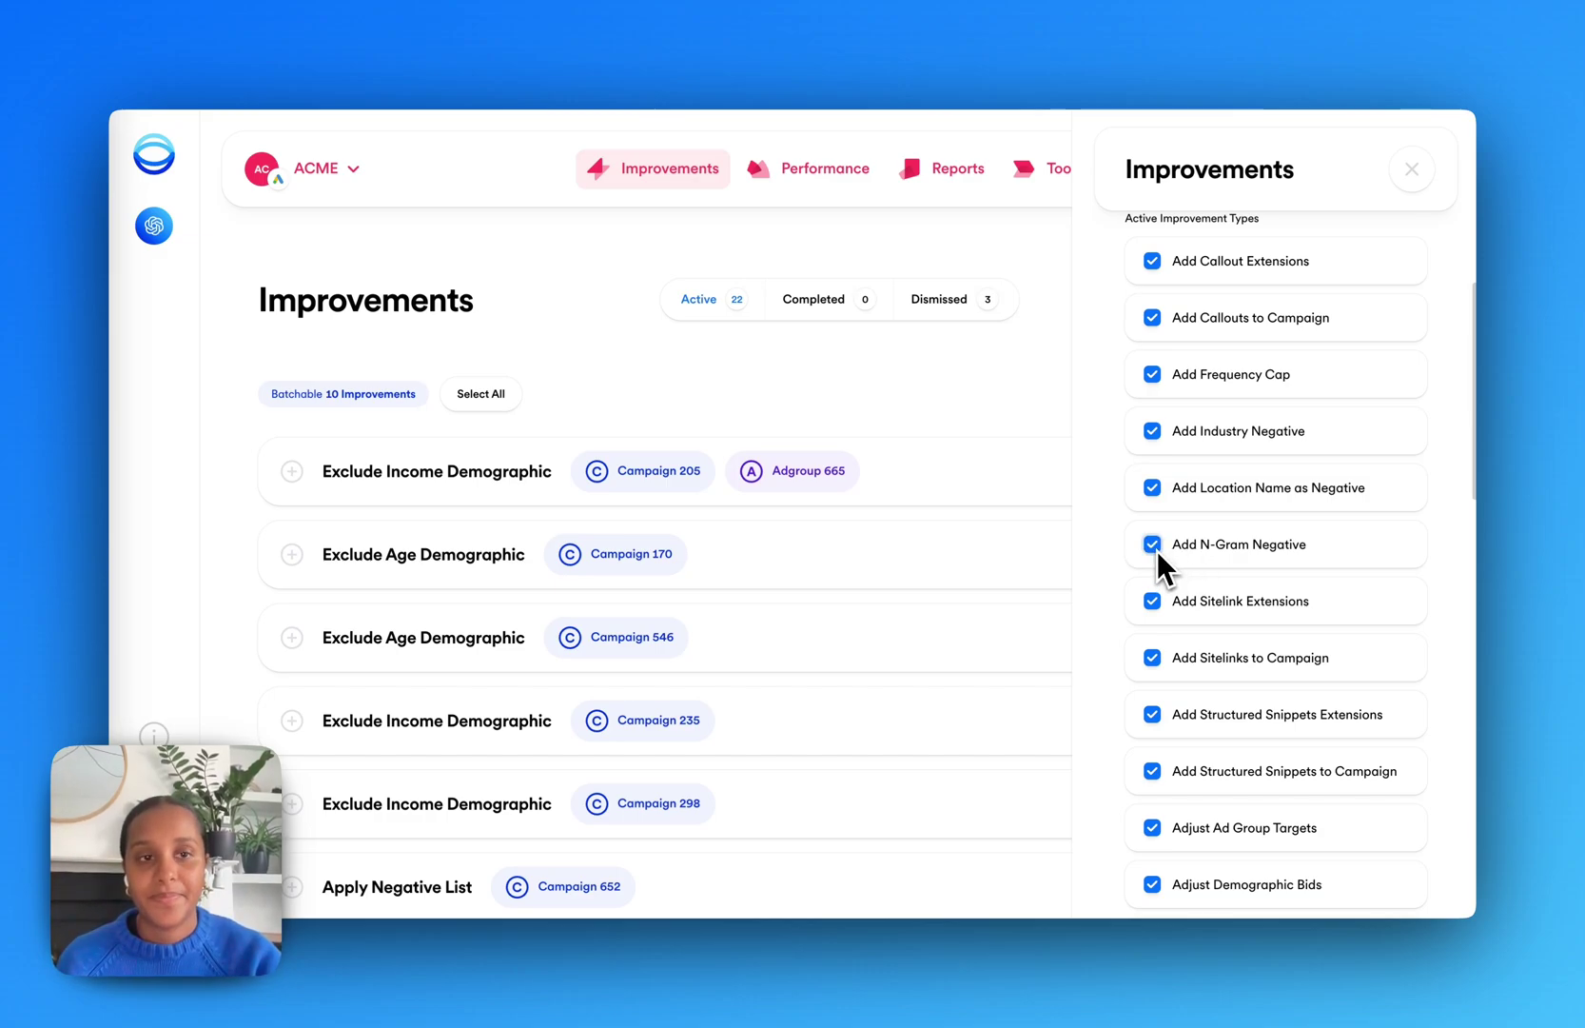
left_click(1390, 181)
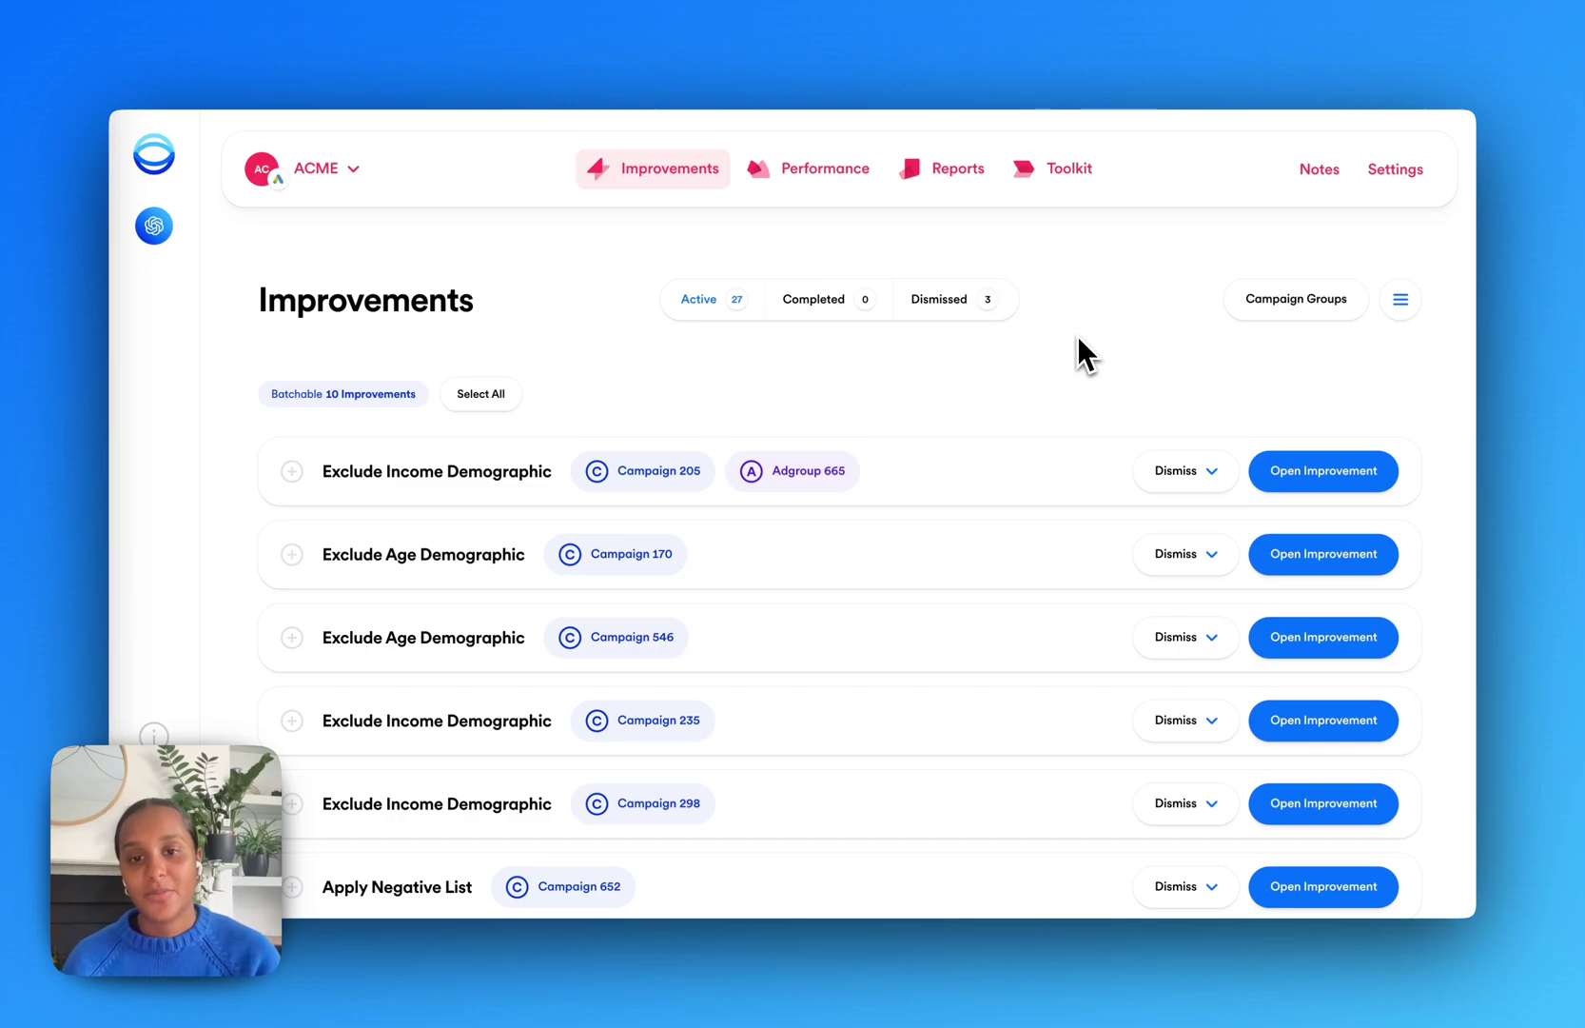